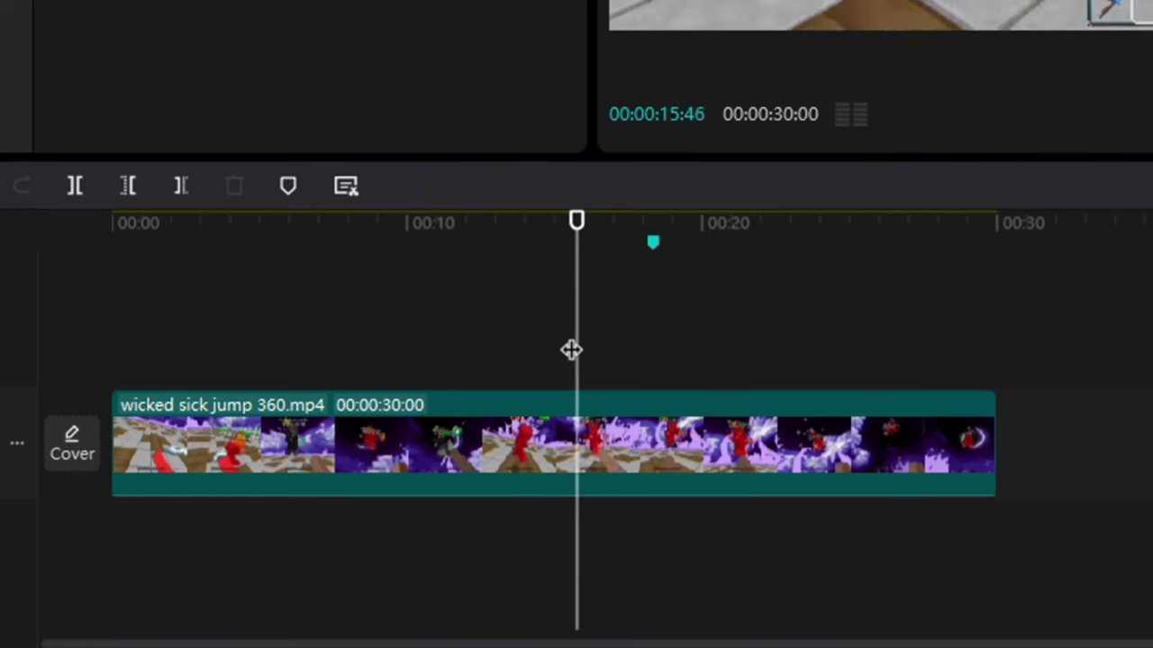
- Step through the wicked sick jump 360.mp4 clip to the marked frame at 00:00:18:20 and select the clip
{"action": "key", "text": "space"}
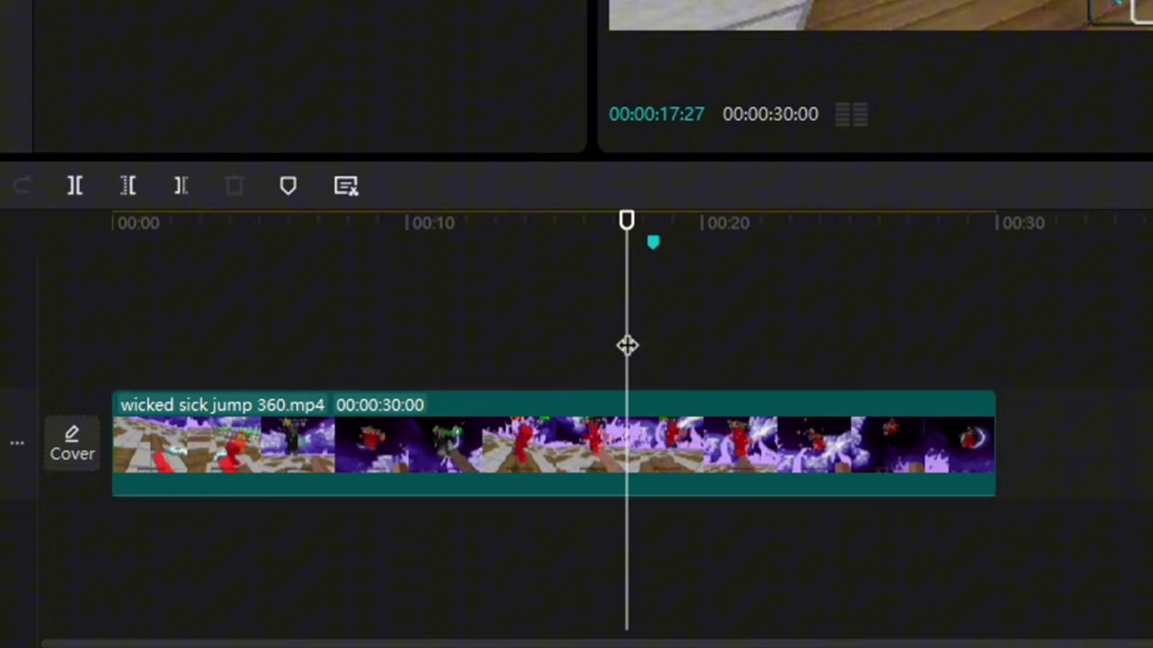
{"action": "key", "text": "Right"}
{"action": "key", "text": "Right"}
{"action": "key", "text": "Right"}
{"action": "key", "text": "Right"}
{"action": "key", "text": "Right"}
{"action": "key", "text": "Right"}
{"action": "key", "text": "Right"}
{"action": "key", "text": "Right"}
{"action": "key", "text": "Right"}
{"action": "key", "text": "Right"}
{"action": "key", "text": "Right"}
{"action": "key", "text": "Right"}
{"action": "key", "text": "Right"}
{"action": "key", "text": "Right"}
{"action": "key", "text": "Right"}
{"action": "key", "text": "Right"}
{"action": "key", "text": "Right"}
{"action": "key", "text": "Right"}
{"action": "key", "text": "Right"}
{"action": "key", "text": "Right"}
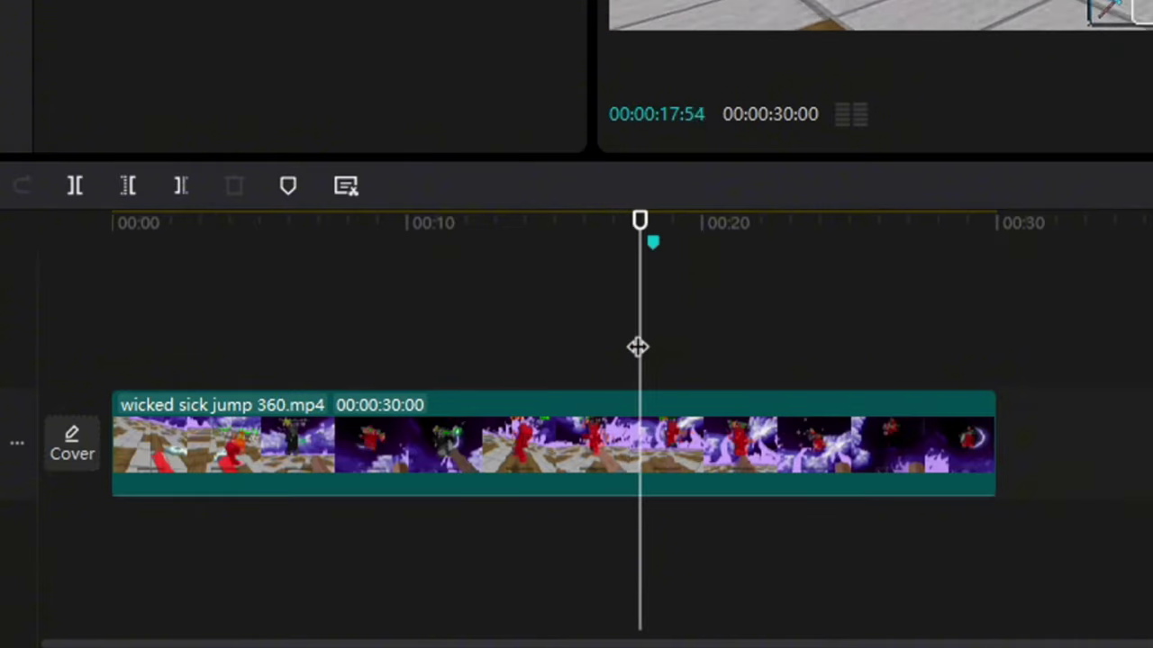
{"action": "left_click", "coordinate": [656, 338]}
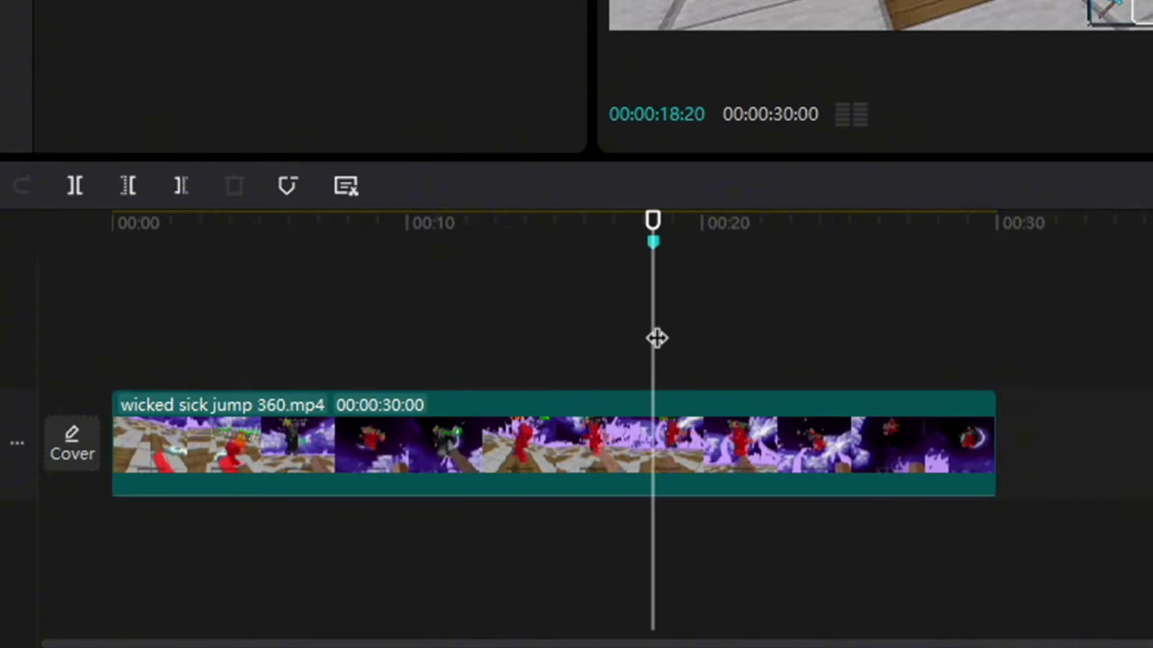
{"action": "left_click", "coordinate": [788, 427]}
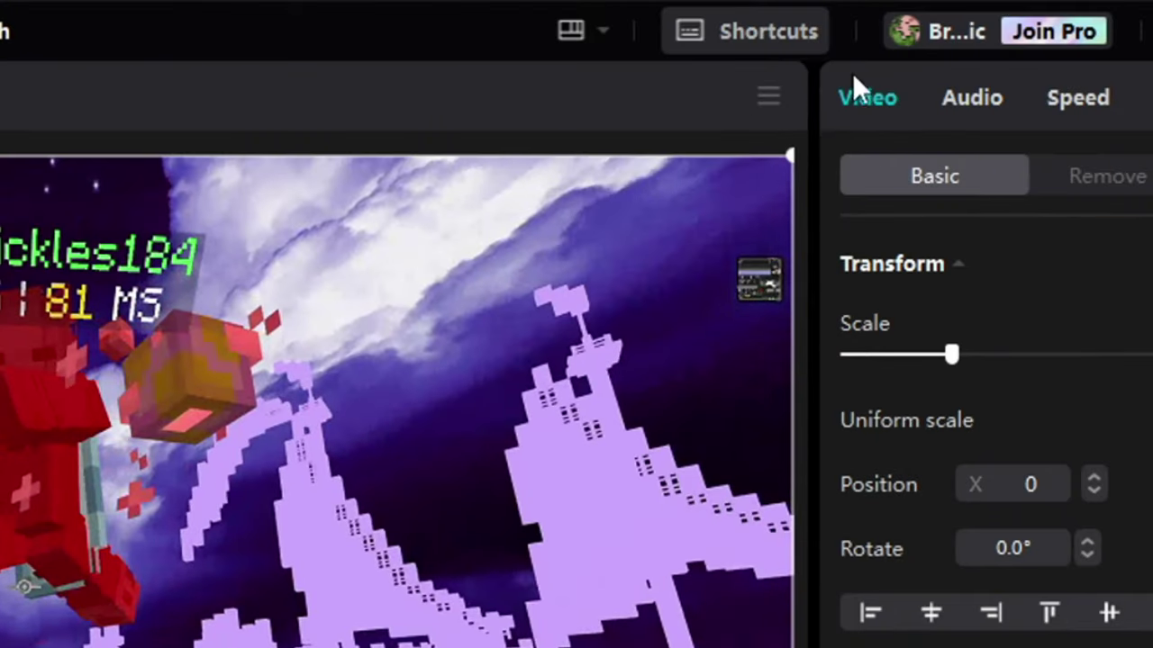
- Export a still frame named "subscribe ahhhh" as a 1080P PNG
{"action": "left_click", "coordinate": [769, 96]}
{"action": "left_click", "coordinate": [713, 220]}
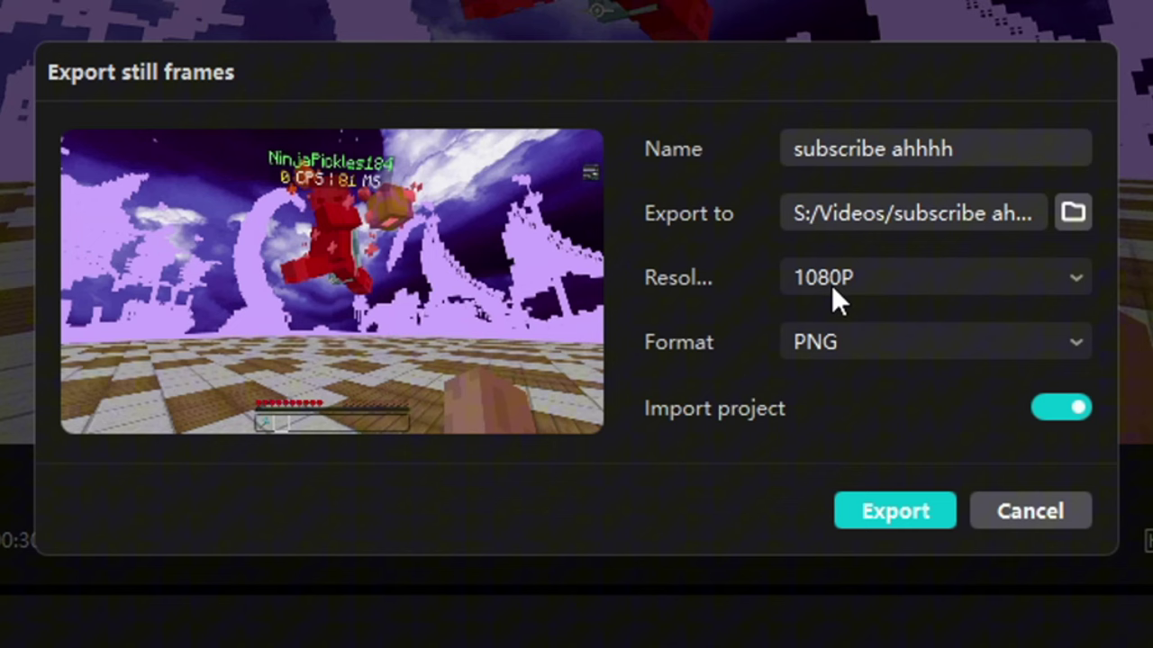
{"action": "left_click", "coordinate": [865, 514]}
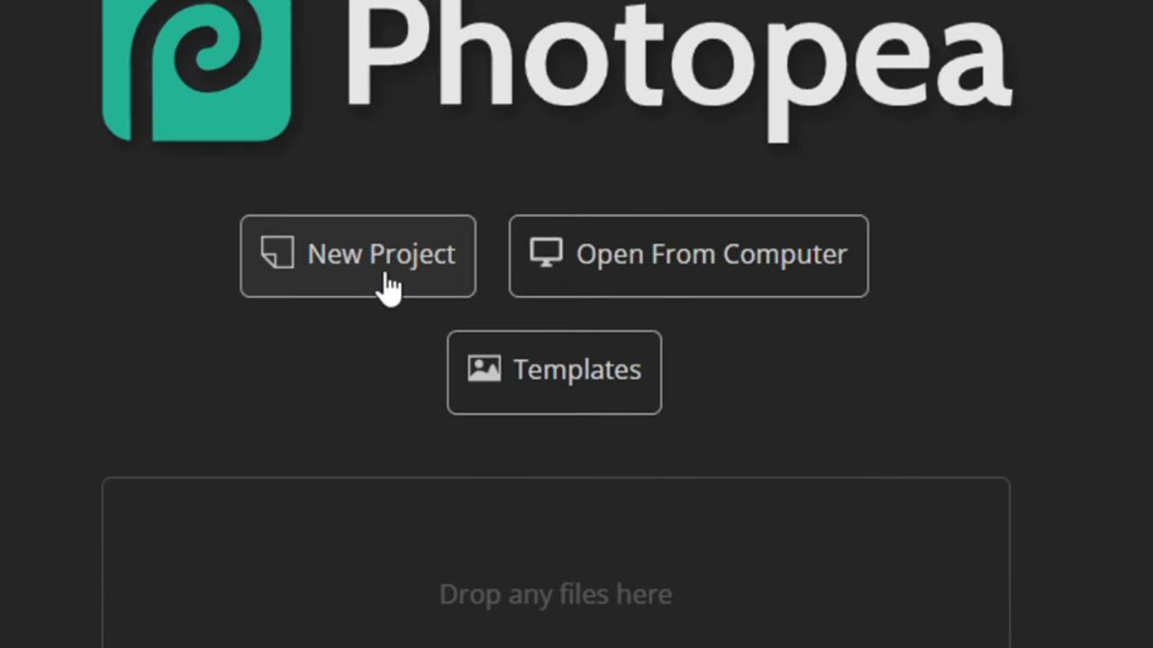
- Switch to Photopea, create a 1920 x 1080 px project with a white background and place the "subscribe ahhhh" still in it
{"action": "left_click", "coordinate": [420, 197]}
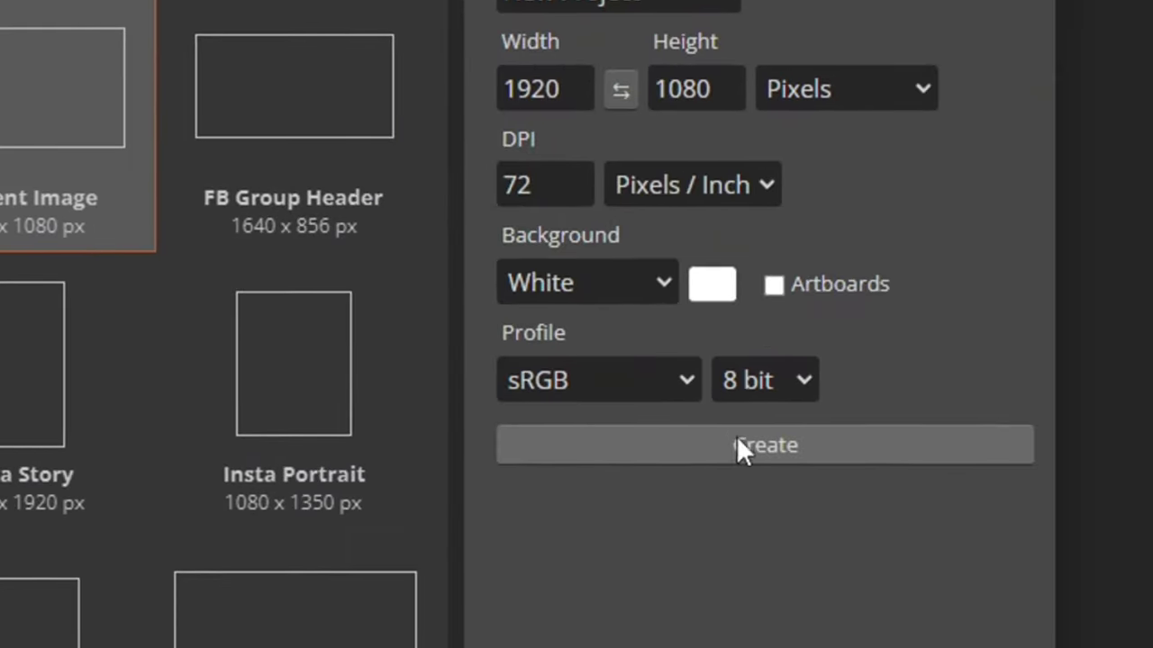
{"action": "left_click", "coordinate": [741, 445]}
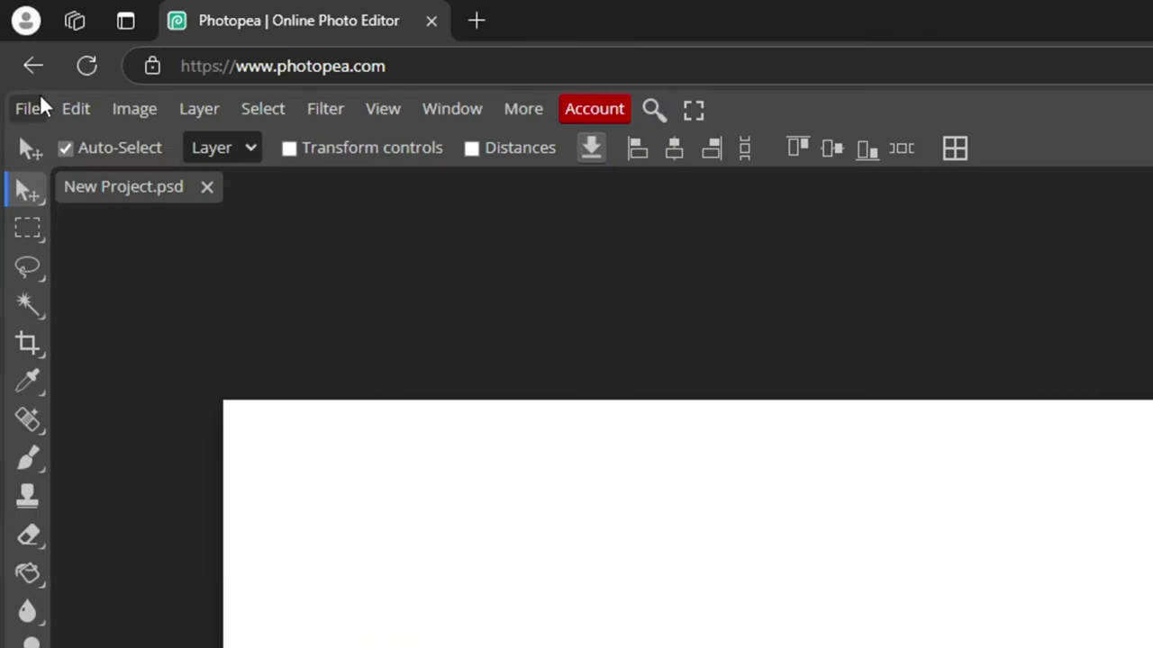
{"action": "left_click", "coordinate": [36, 105]}
{"action": "left_click", "coordinate": [145, 226]}
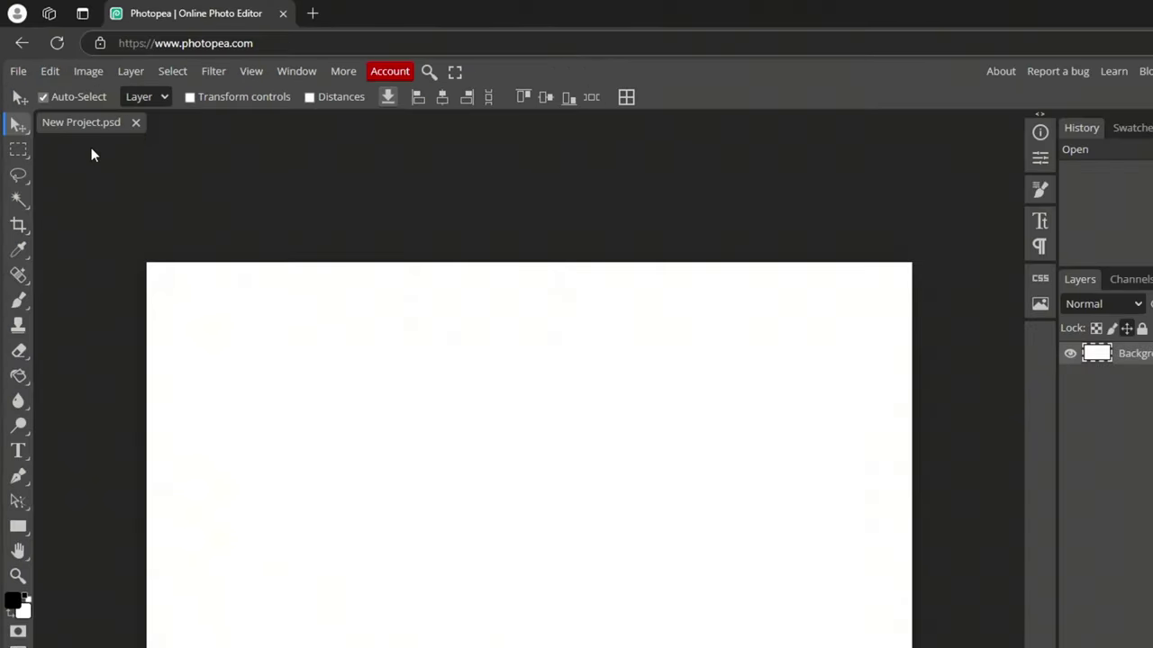
{"action": "left_click", "coordinate": [59, 223]}
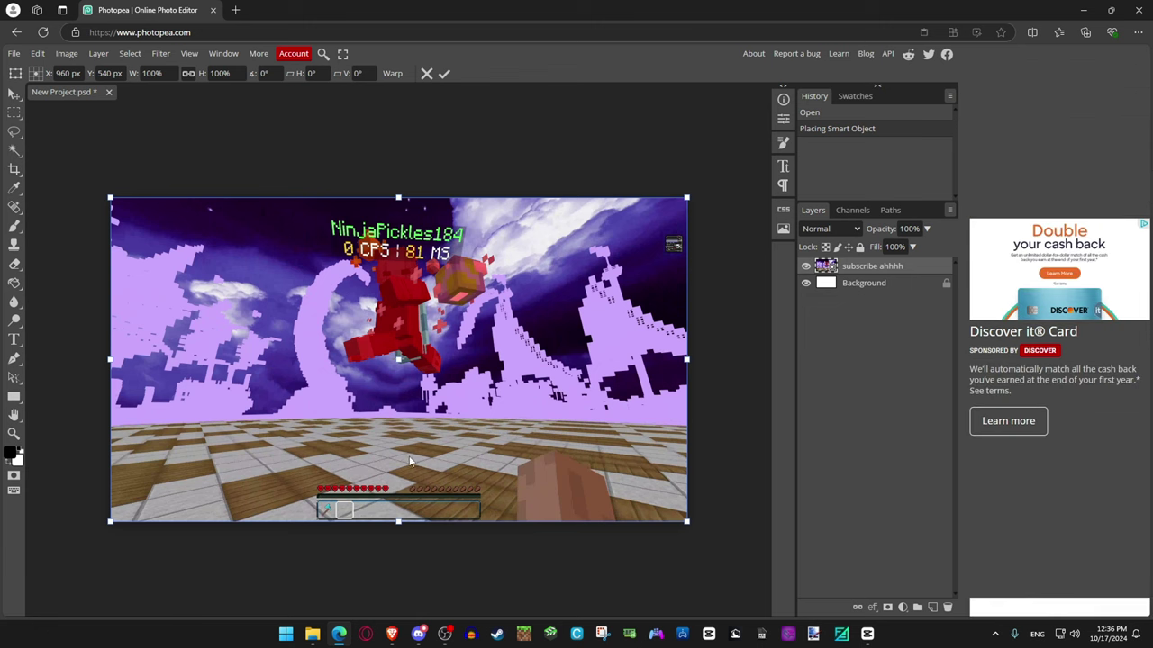
- Try to enlarge the placed still to 144.91% so the checkered floor extends below the canvas
{"action": "scroll", "coordinate": [403, 404], "scroll_direction": "down", "scroll_amount": 1}
{"action": "scroll", "coordinate": [396, 332], "scroll_direction": "down", "scroll_amount": 3}
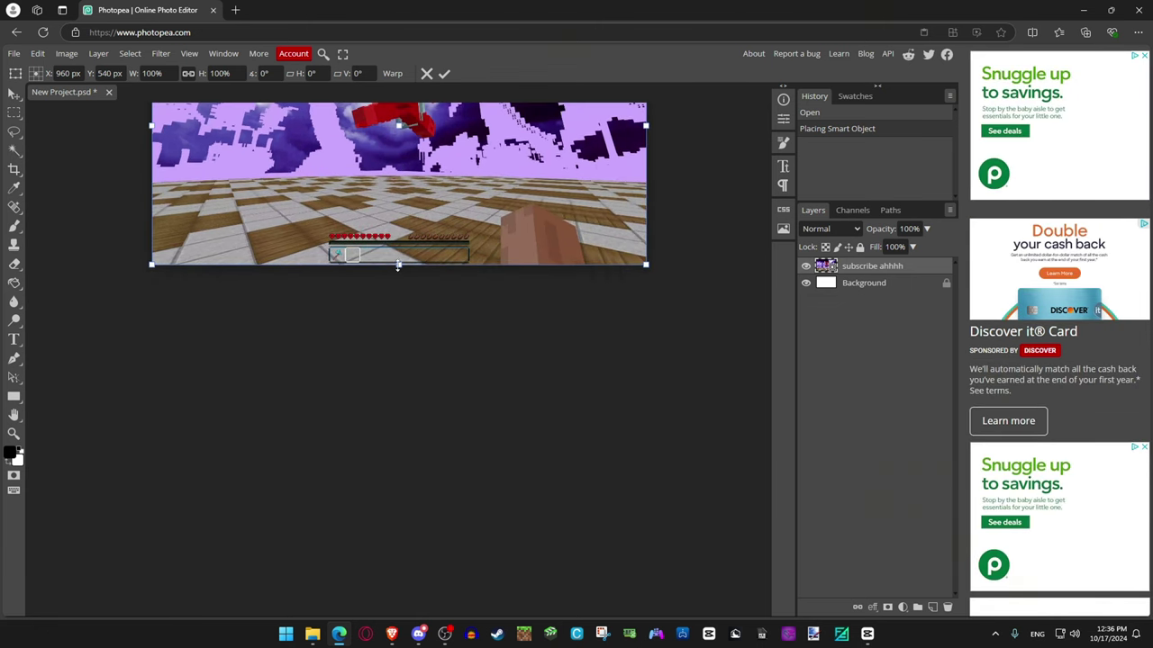
{"action": "left_click_drag", "start_coordinate": [398, 265], "coordinate": [399, 389]}
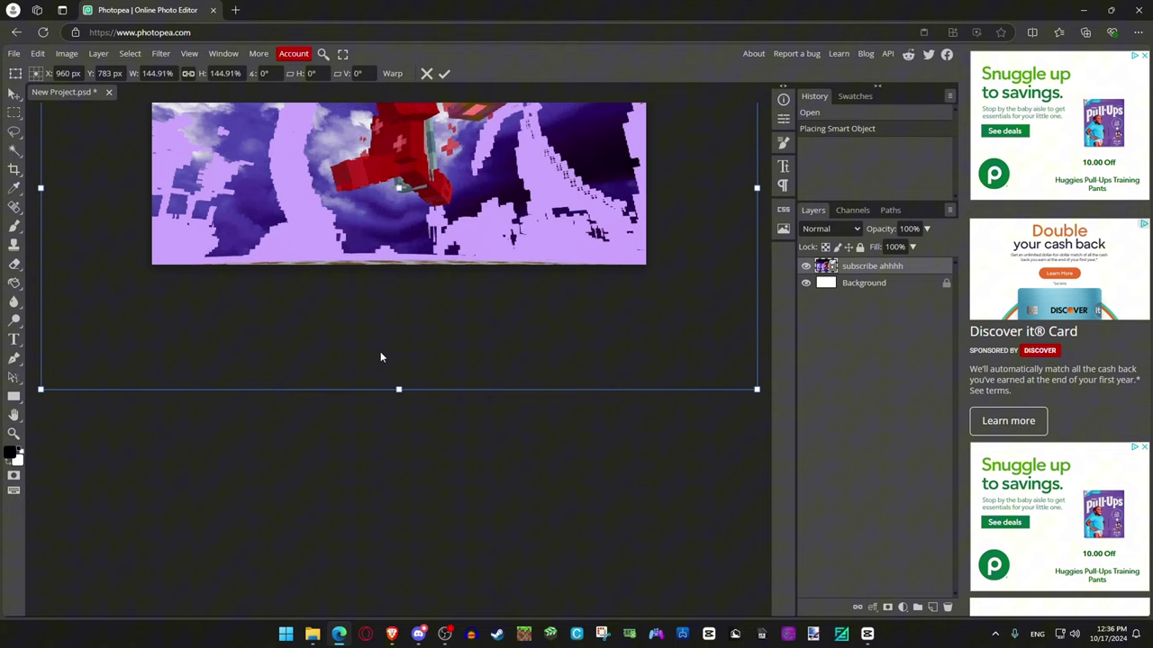
{"action": "scroll", "coordinate": [380, 358], "scroll_direction": "down", "scroll_amount": 1}
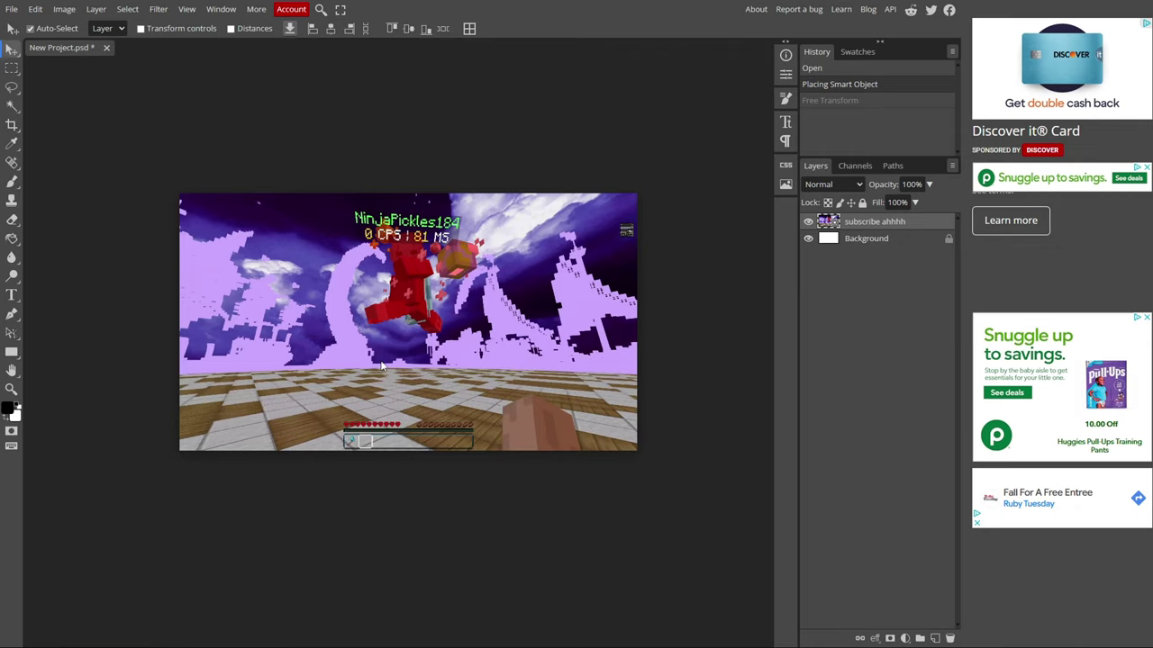
- Enlarge the still with Free Transform until the checkered floor falls below the canvas, and apply the transform
{"action": "key", "text": "ctrl+t"}
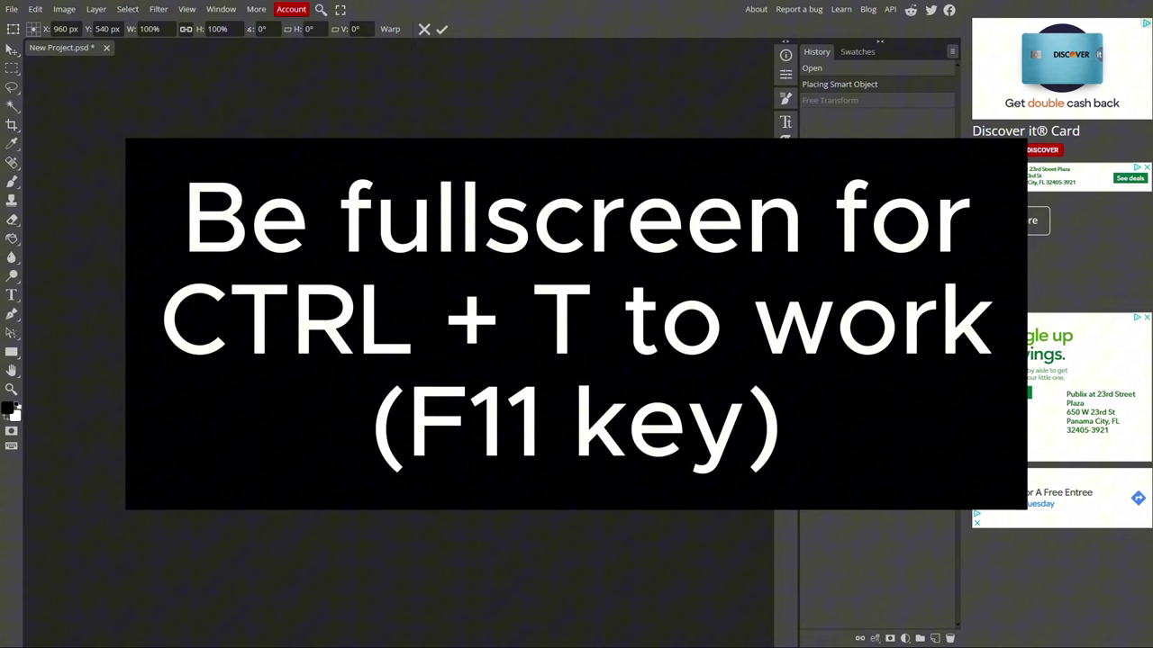
{"action": "left_click_drag", "start_coordinate": [408, 450], "coordinate": [408, 582]}
{"action": "left_click", "coordinate": [442, 30]}
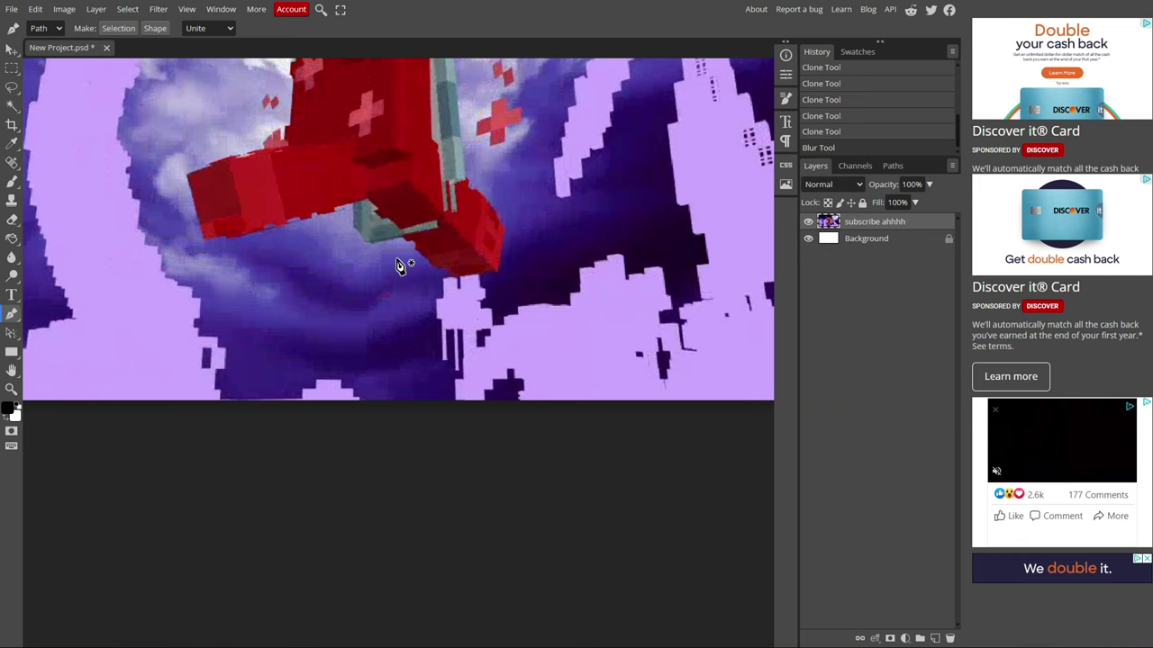
- Rasterize the "subscribe ahhhh" layer for retouching with the Spot Healing Brush
{"action": "scroll", "coordinate": [504, 287], "scroll_direction": "up", "scroll_amount": 4}
{"action": "scroll", "coordinate": [504, 288], "scroll_direction": "down", "scroll_amount": 3}
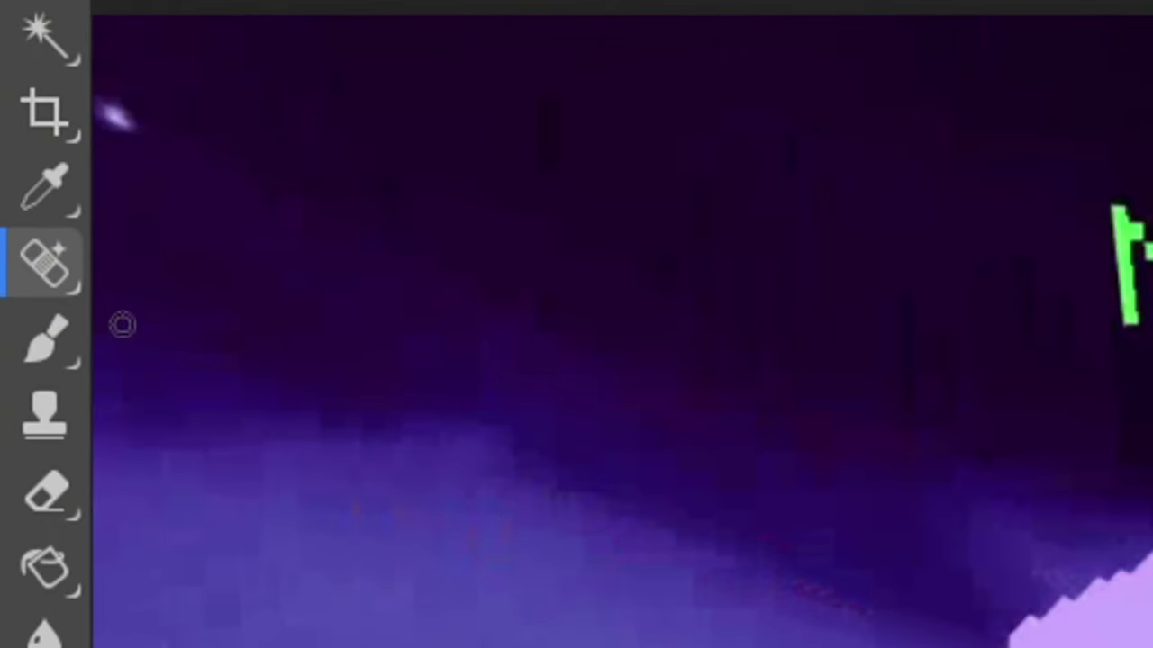
{"action": "scroll", "coordinate": [522, 509], "scroll_direction": "up", "scroll_amount": 5}
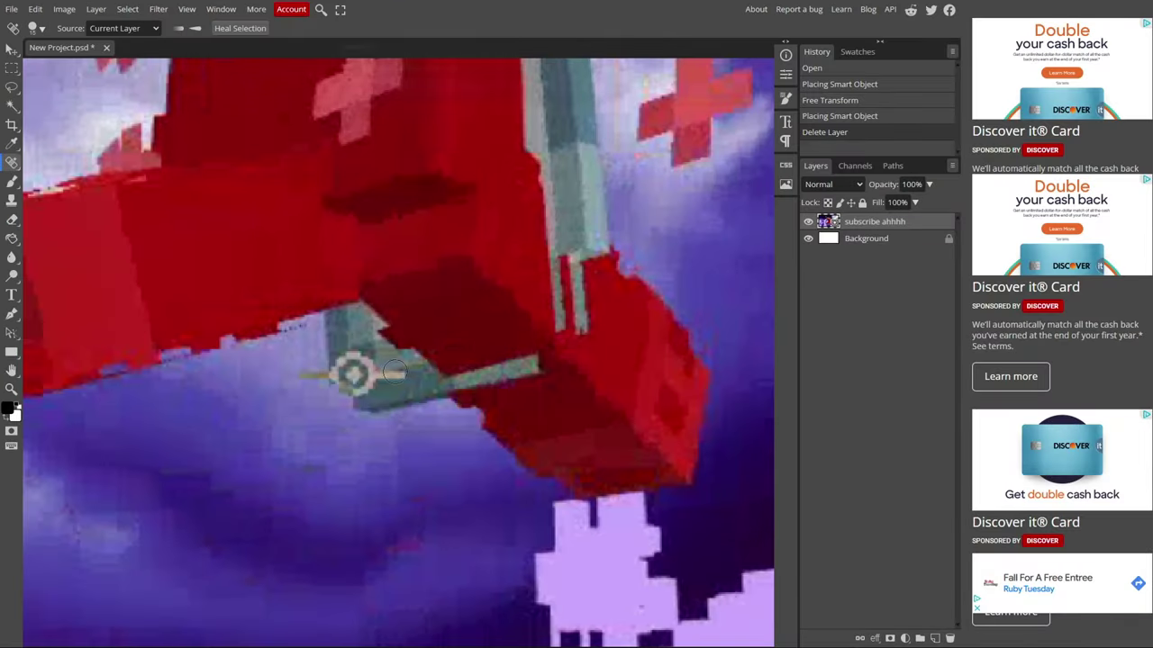
{"action": "left_click", "coordinate": [395, 372]}
{"action": "left_click", "coordinate": [449, 87]}
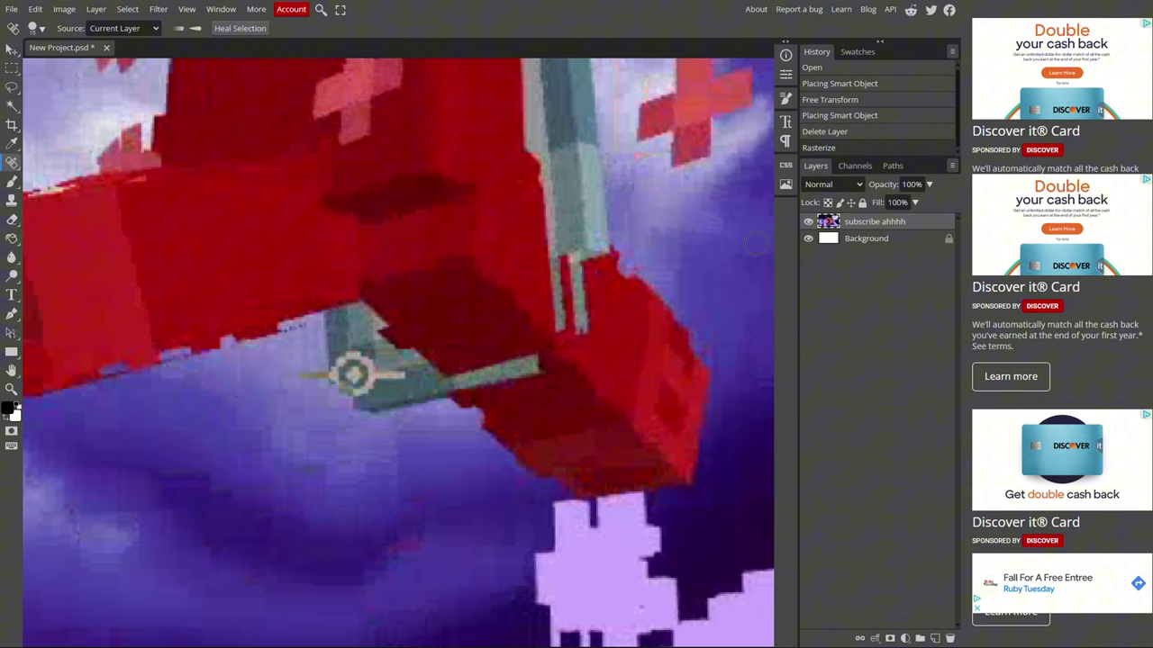
- Try to paint out the crosshair near the player's leg with the Spot Healing Brush, and switch to the Blur tool
{"action": "left_click_drag", "start_coordinate": [353, 375], "coordinate": [342, 373]}
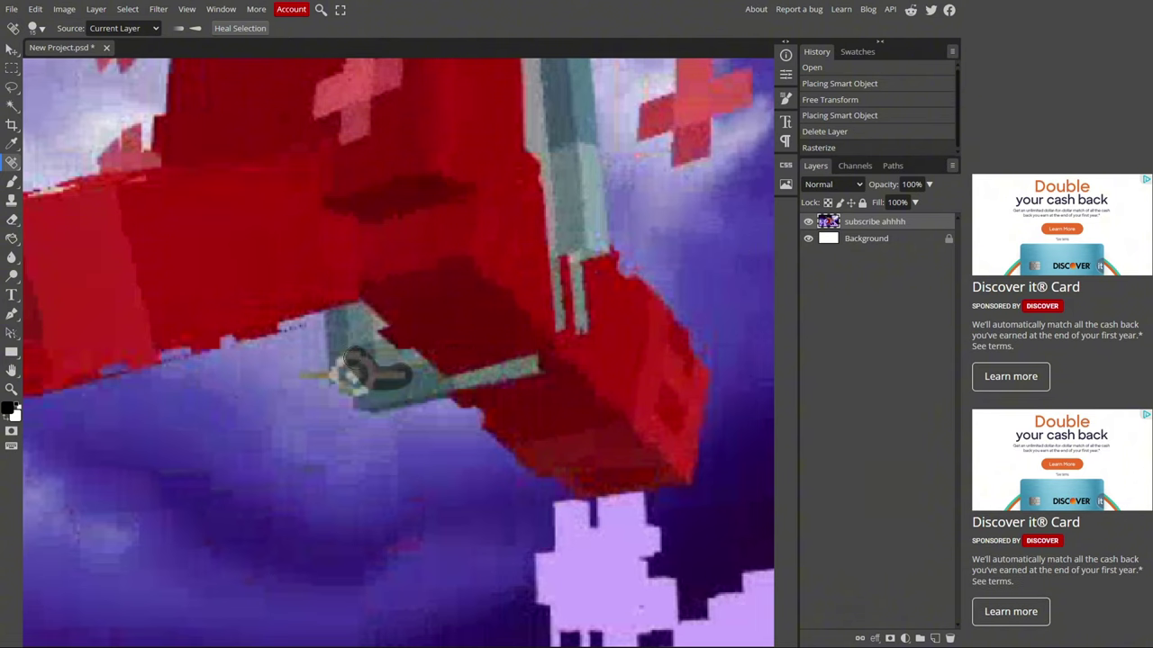
{"action": "left_click", "coordinate": [315, 377]}
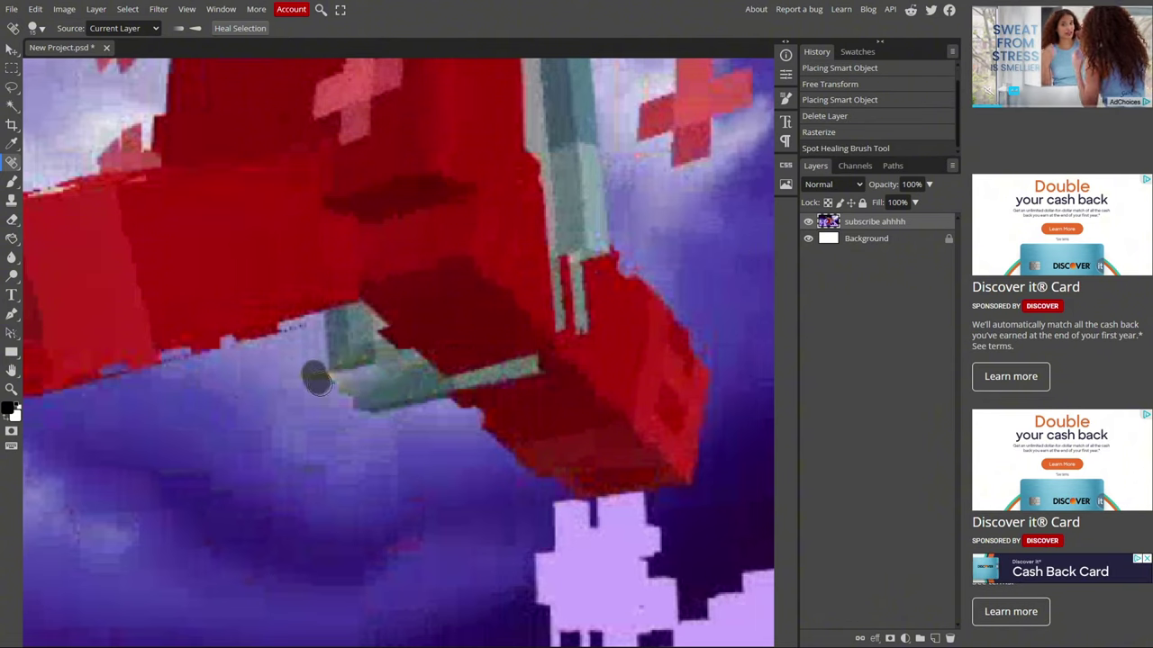
{"action": "left_click", "coordinate": [326, 378]}
{"action": "left_click", "coordinate": [321, 387]}
{"action": "scroll", "coordinate": [405, 441], "scroll_direction": "down", "scroll_amount": 2}
{"action": "scroll", "coordinate": [386, 452], "scroll_direction": "down", "scroll_amount": 1}
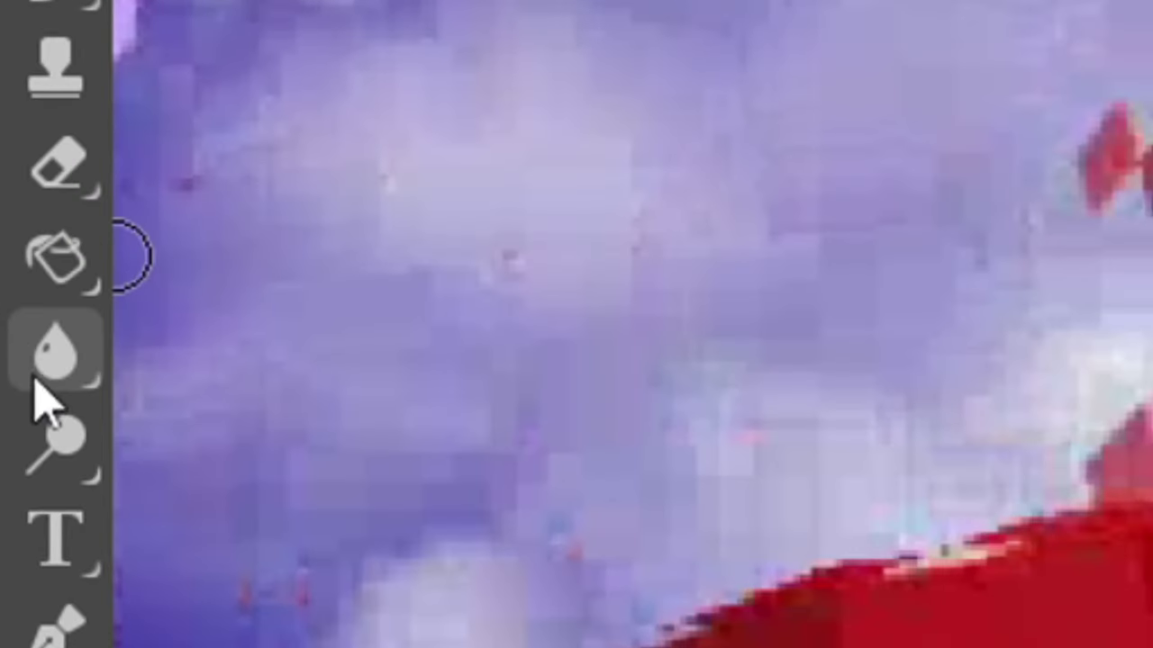
{"action": "left_click", "coordinate": [11, 259]}
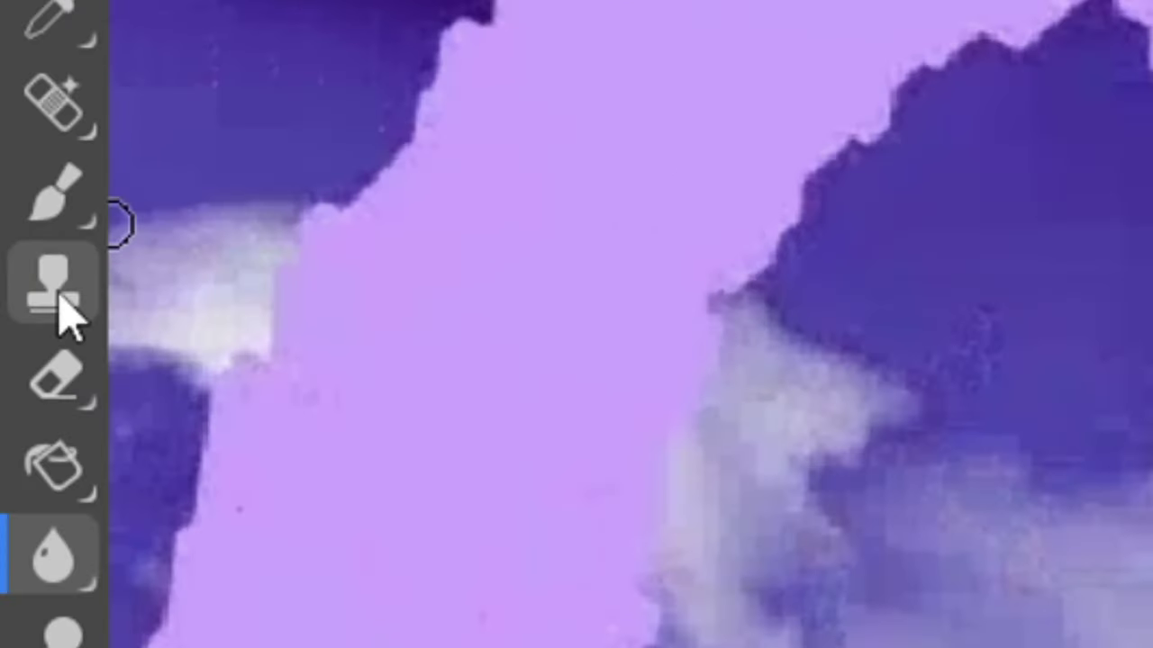
- Rasterize the layer and cover the crosshair with neighbouring teal pixels using the Clone tool
{"action": "left_click", "coordinate": [12, 202]}
{"action": "scroll", "coordinate": [420, 397], "scroll_direction": "up", "scroll_amount": 5}
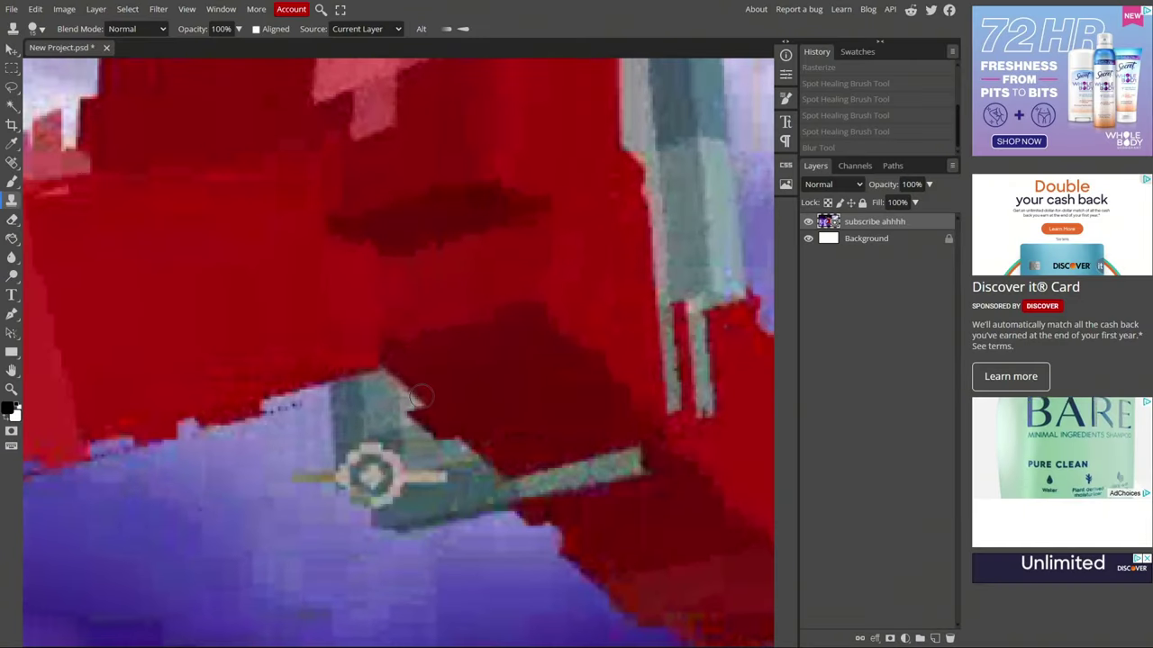
{"action": "scroll", "coordinate": [420, 396], "scroll_direction": "up", "scroll_amount": 2}
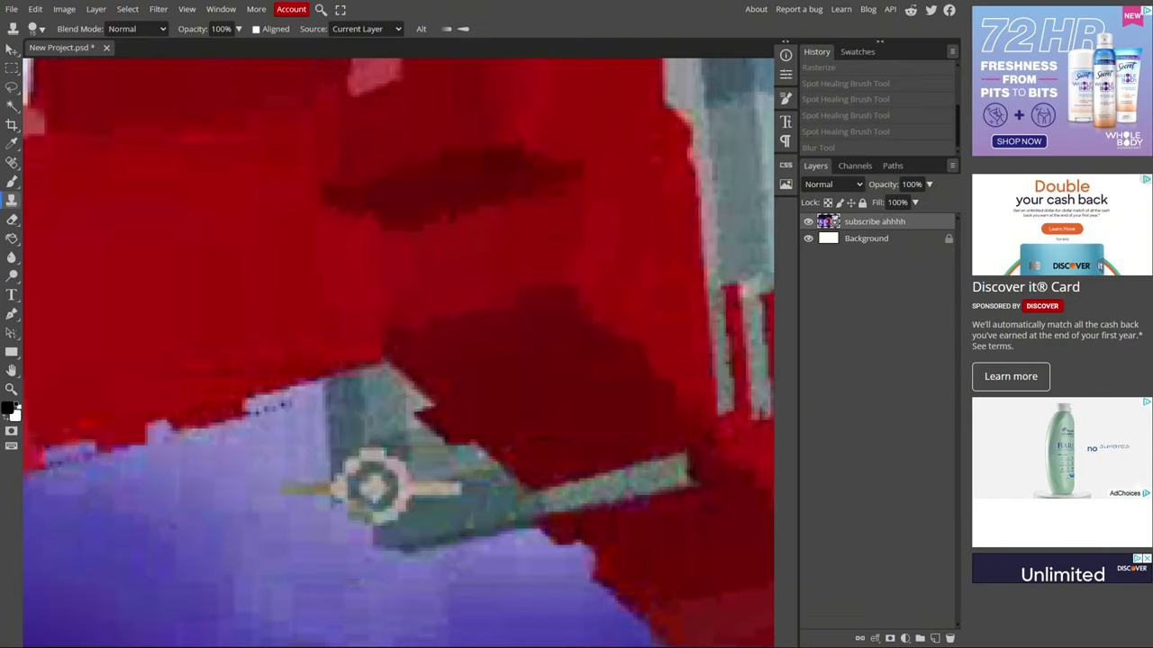
{"action": "left_click", "coordinate": [387, 452]}
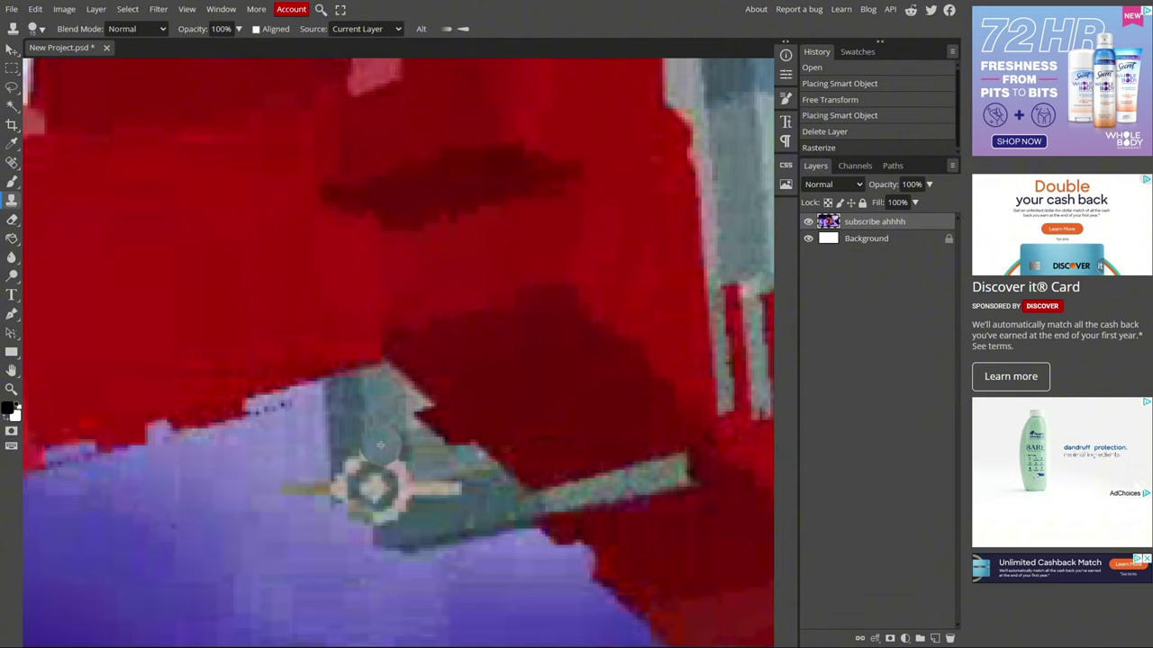
{"action": "mouse_move", "coordinate": [387, 489]}
{"action": "left_mouse_down"}
{"action": "mouse_move", "coordinate": [387, 421]}
{"action": "mouse_move", "coordinate": [385, 521]}
{"action": "left_mouse_up"}
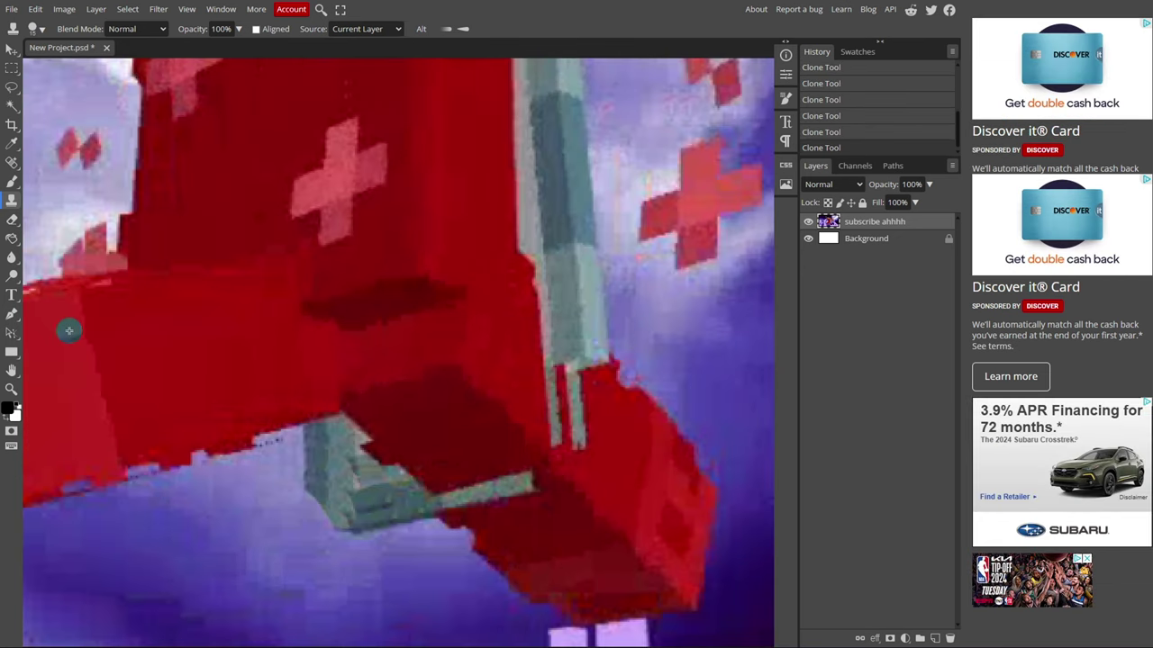
- Smooth the cloned teal patch below the player's leg with the Blur tool at 50% strength
{"action": "left_click", "coordinate": [12, 259]}
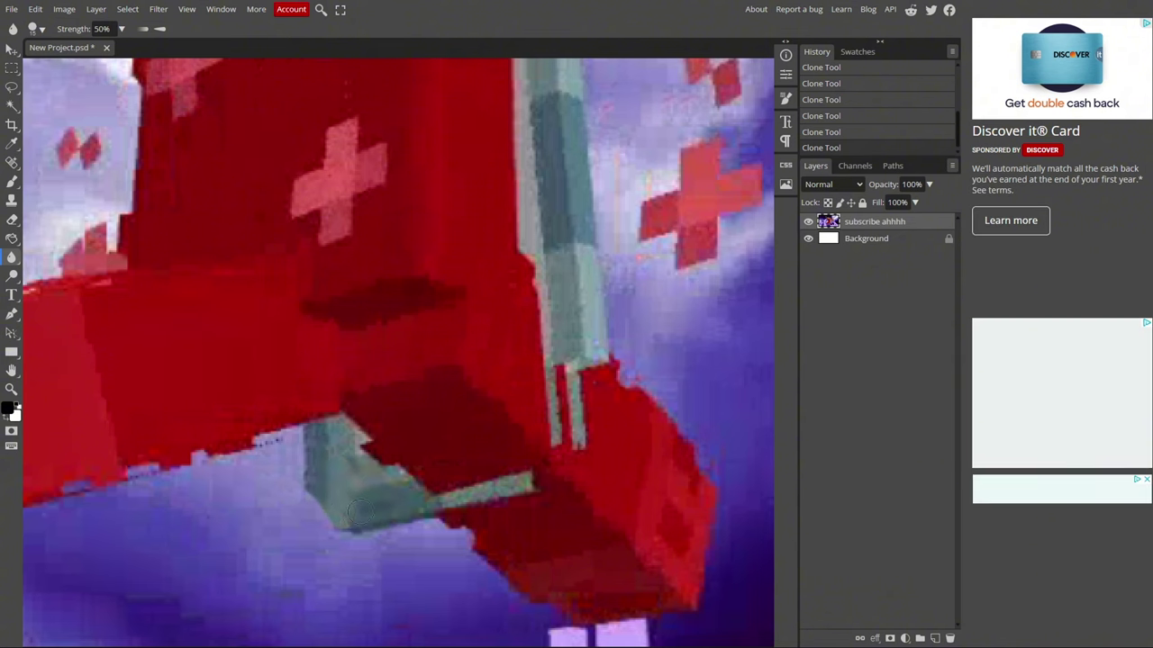
{"action": "left_click_drag", "start_coordinate": [319, 479], "coordinate": [347, 426]}
{"action": "scroll", "coordinate": [347, 426], "scroll_direction": "down", "scroll_amount": 5}
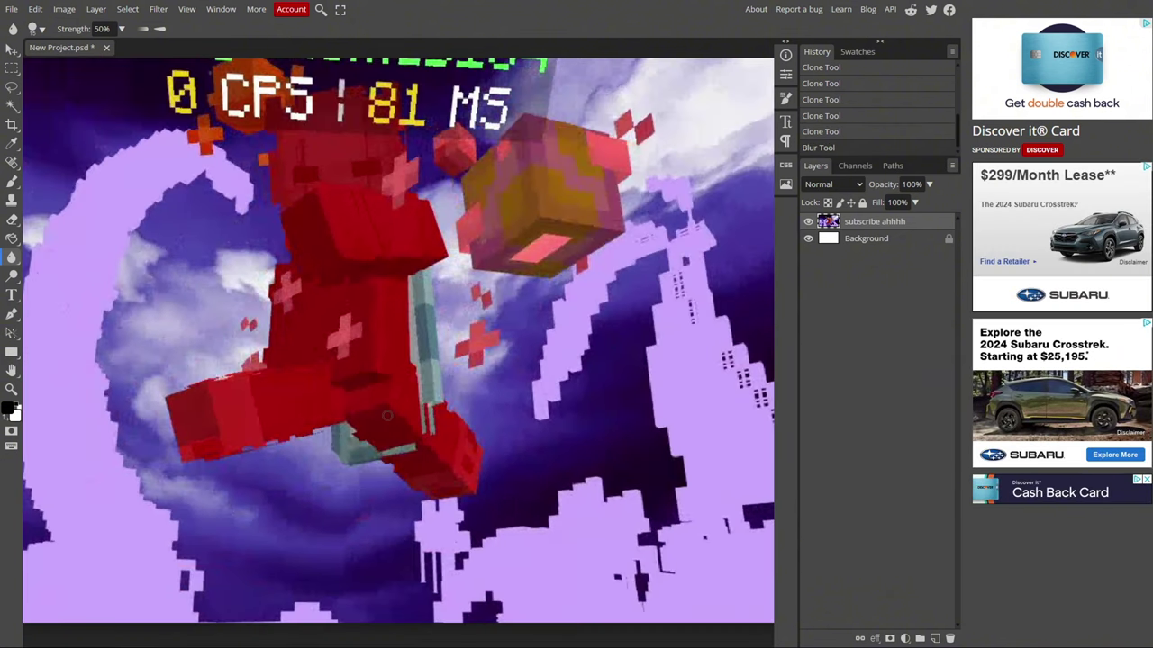
- Trace a closed Pen path around the red player, including the name tag and the held block
{"action": "key", "text": "p"}
{"action": "scroll", "coordinate": [441, 507], "scroll_direction": "down", "scroll_amount": 3}
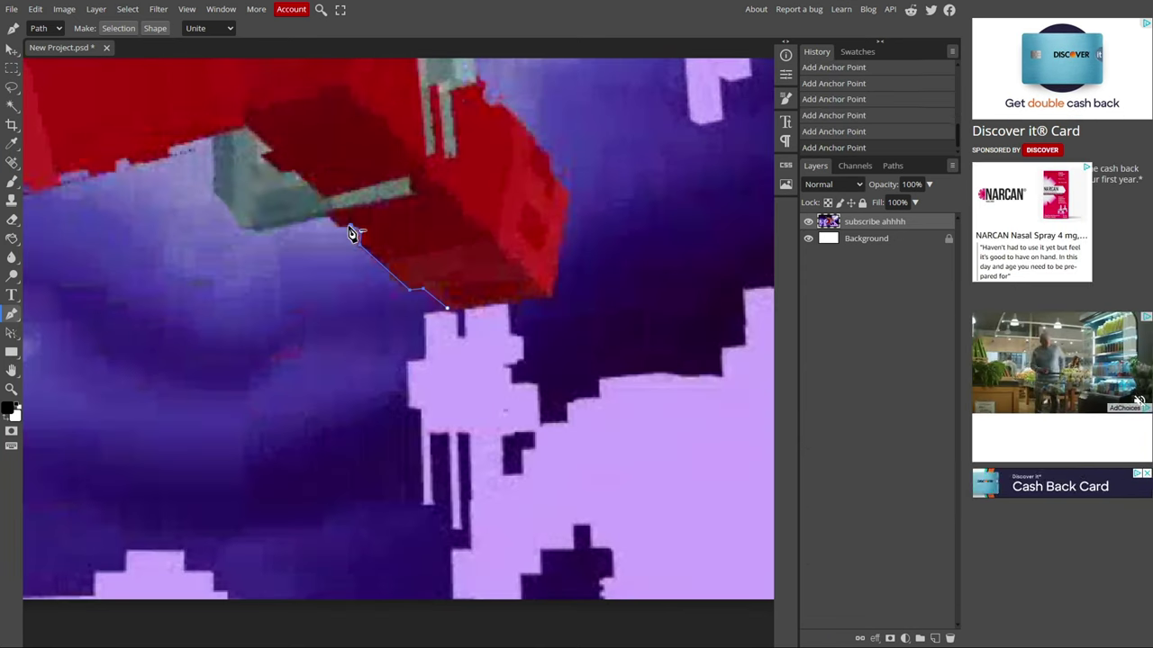
{"action": "left_click", "coordinate": [116, 168]}
{"action": "scroll", "coordinate": [118, 172], "scroll_direction": "left", "scroll_amount": 6}
{"action": "left_click", "coordinate": [455, 214]}
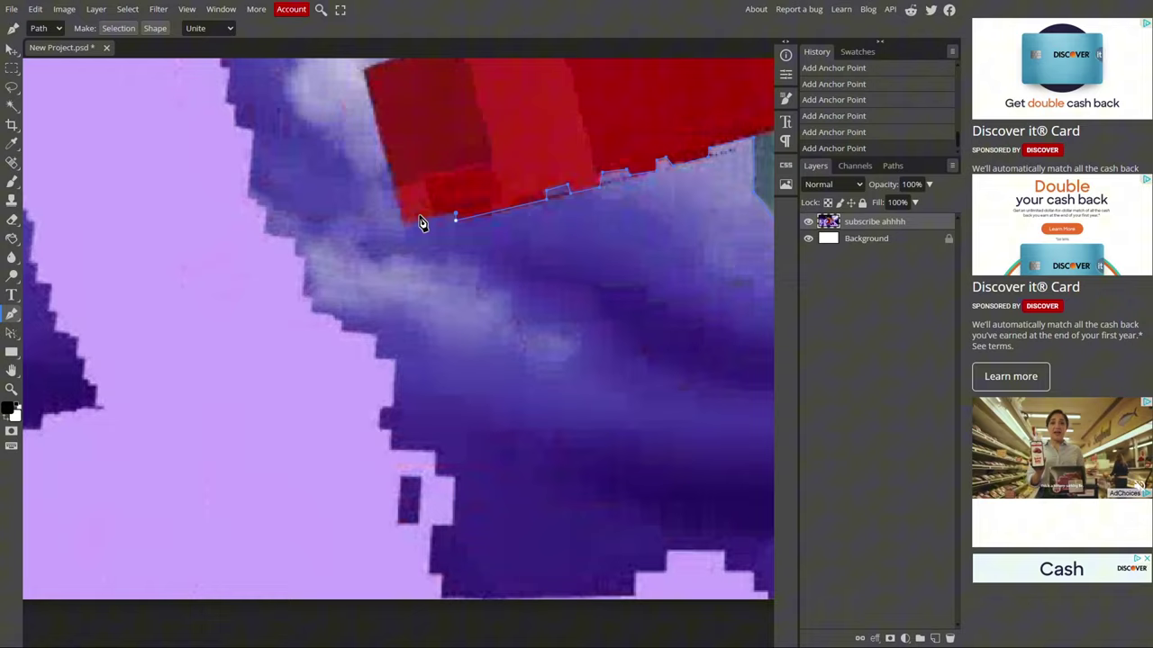
{"action": "left_click", "coordinate": [405, 221]}
{"action": "scroll", "coordinate": [405, 221], "scroll_direction": "up", "scroll_amount": 3}
{"action": "left_click", "coordinate": [364, 310]}
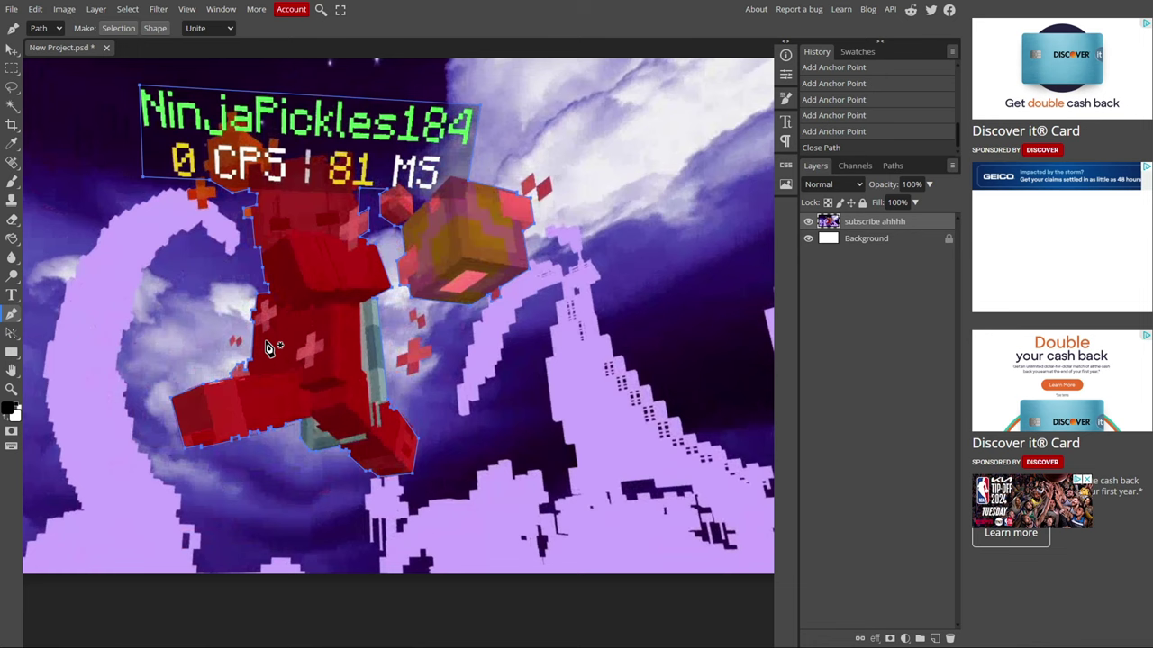
- Turn the path into a selection and paste a copy of the player cutout on a new layer
{"action": "right_click", "coordinate": [310, 331]}
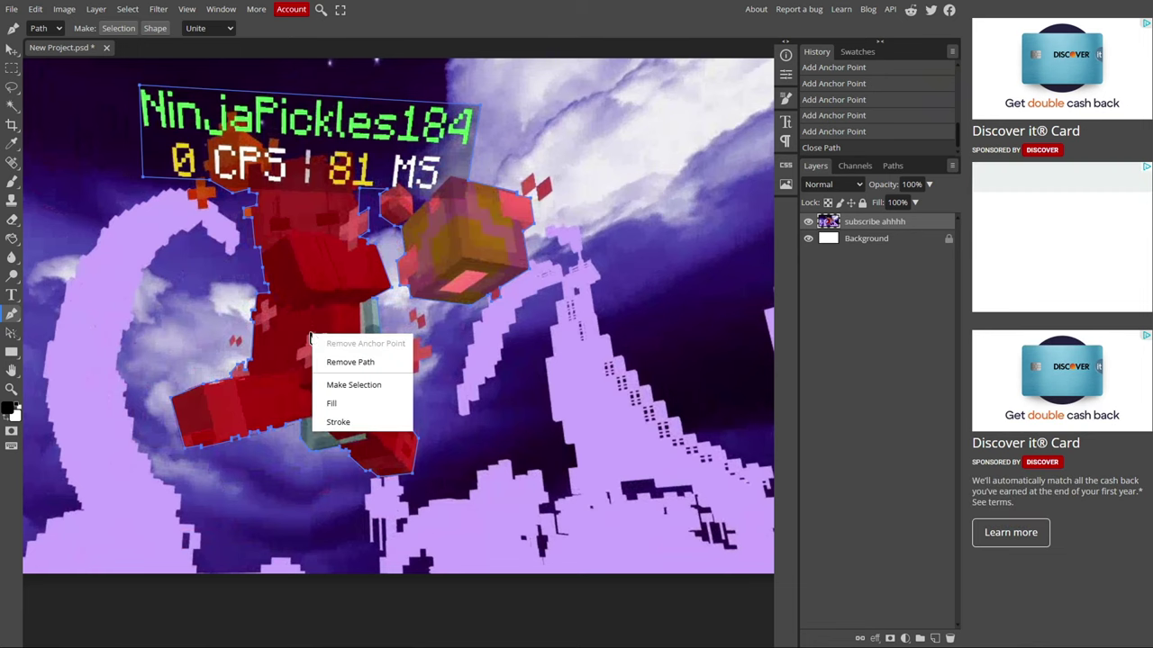
{"action": "left_click", "coordinate": [365, 382]}
{"action": "left_click", "coordinate": [151, 159]}
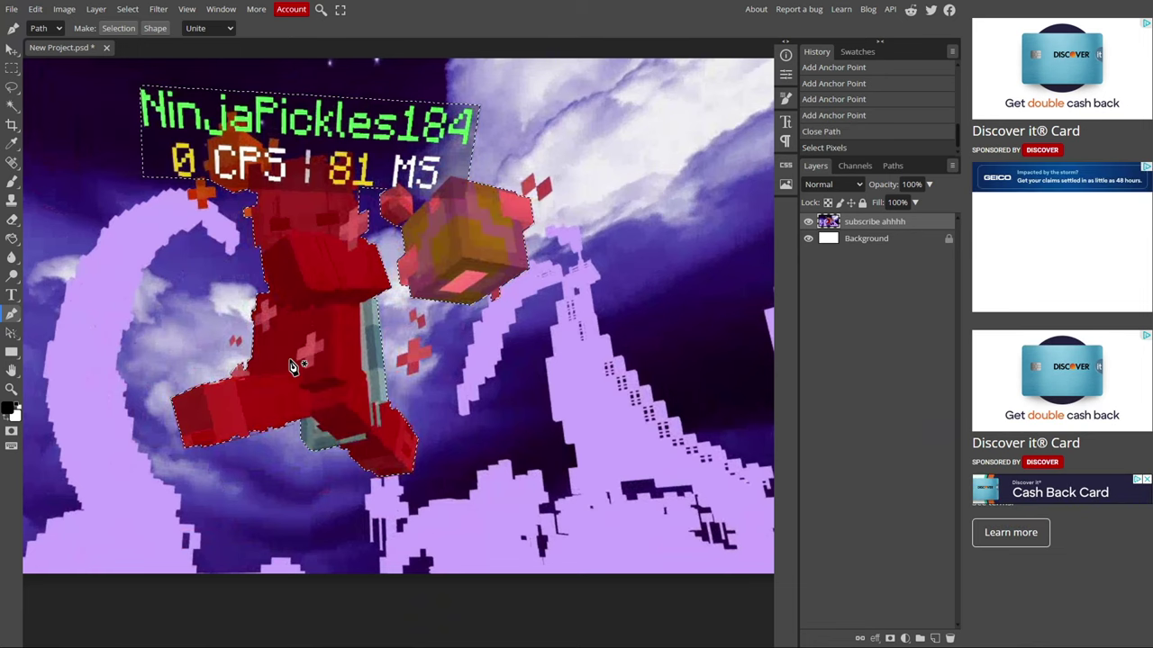
{"action": "key", "text": "ctrl+c"}
{"action": "key", "text": "ctrl+v"}
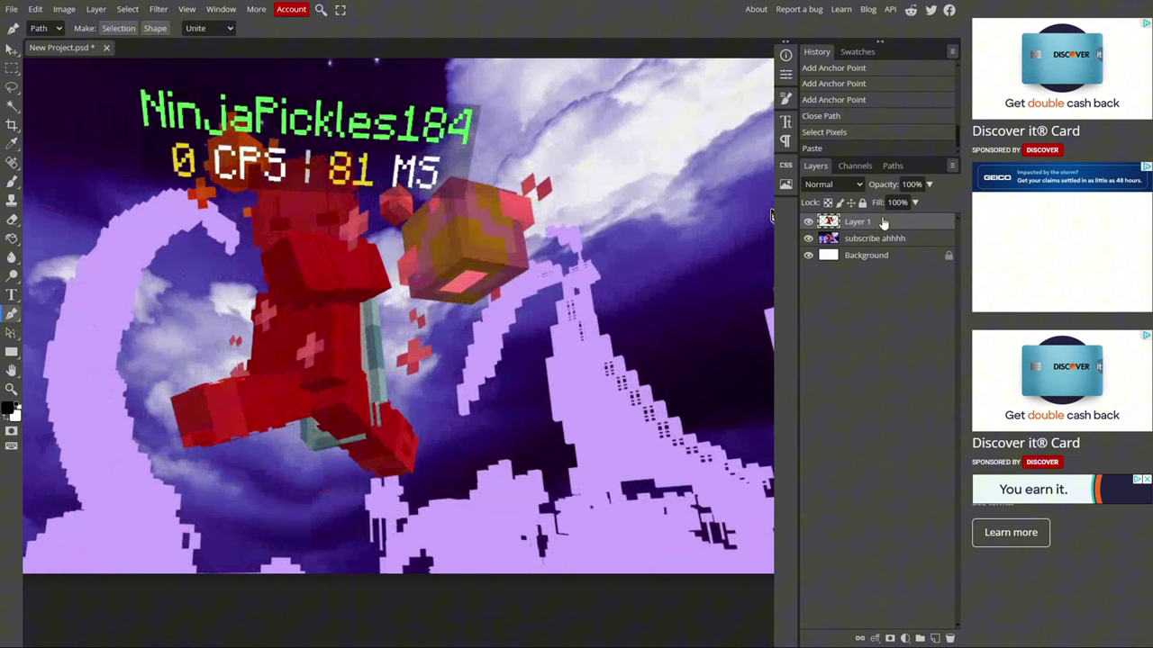
{"action": "left_click", "coordinate": [807, 238]}
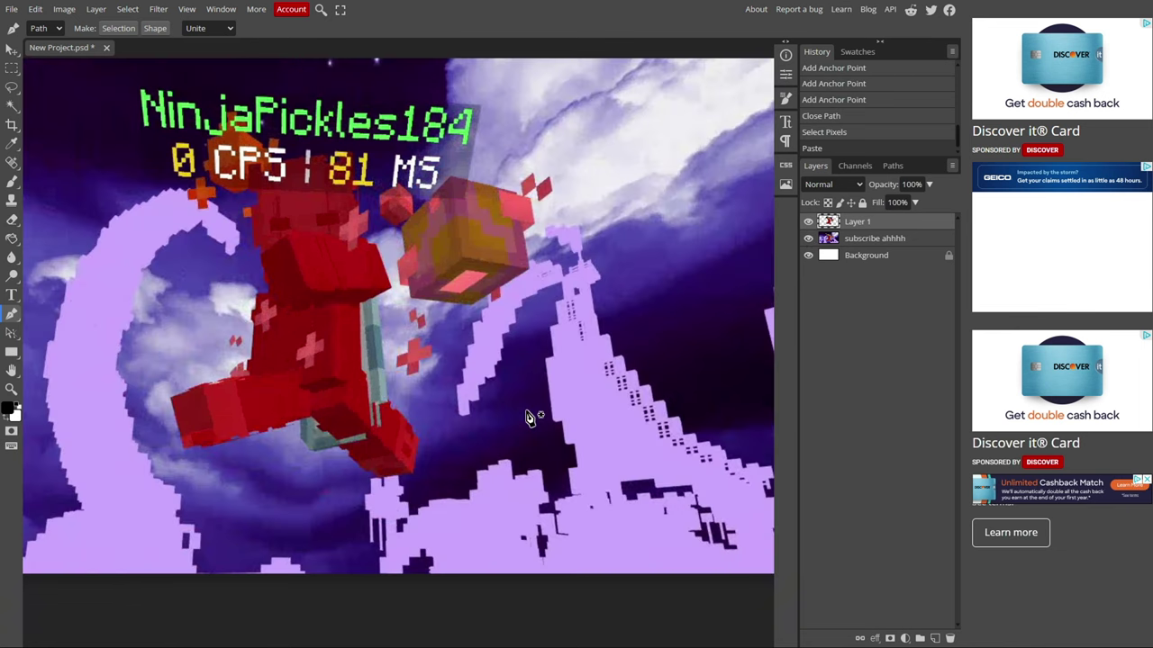
- Remove the leftover Pen path around the player while keeping the pasted cutout layer
{"action": "key", "text": "ctrl+z"}
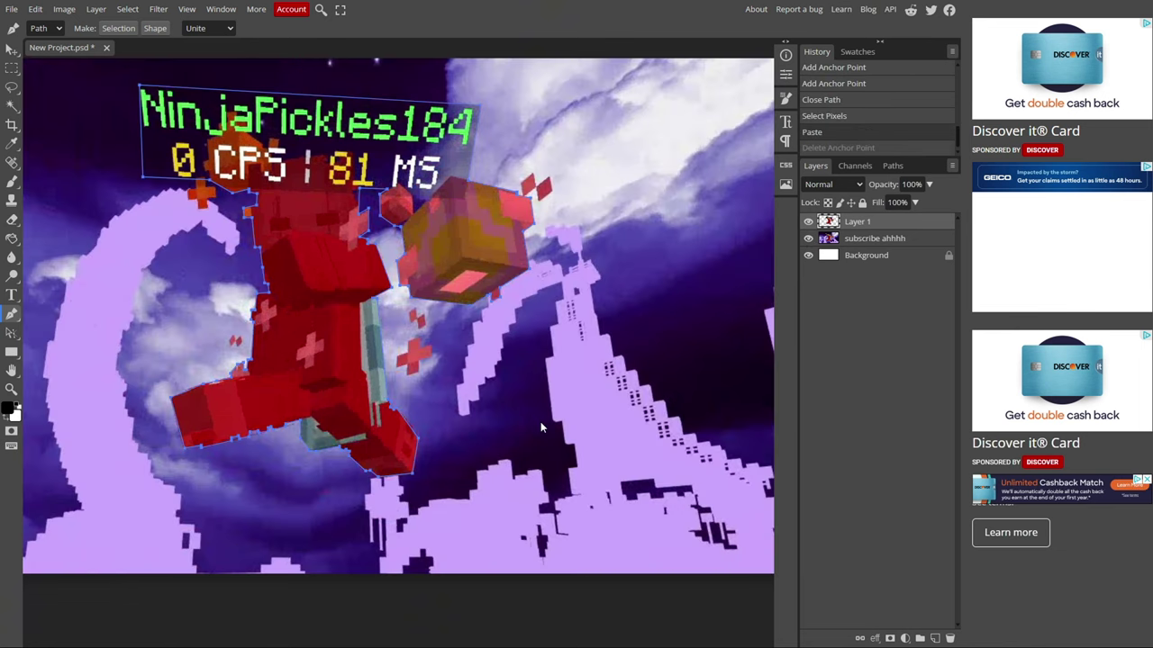
{"action": "right_click", "coordinate": [321, 291]}
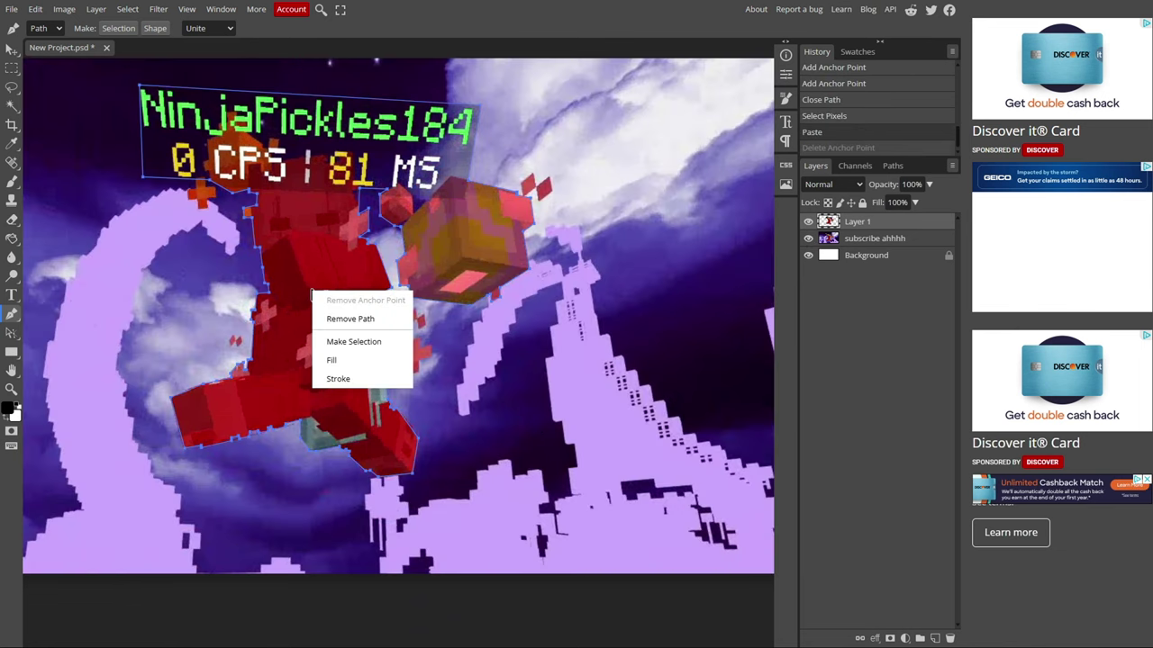
{"action": "left_click", "coordinate": [356, 324]}
{"action": "key", "text": "v"}
{"action": "scroll", "coordinate": [595, 310], "scroll_direction": "down", "scroll_amount": 3}
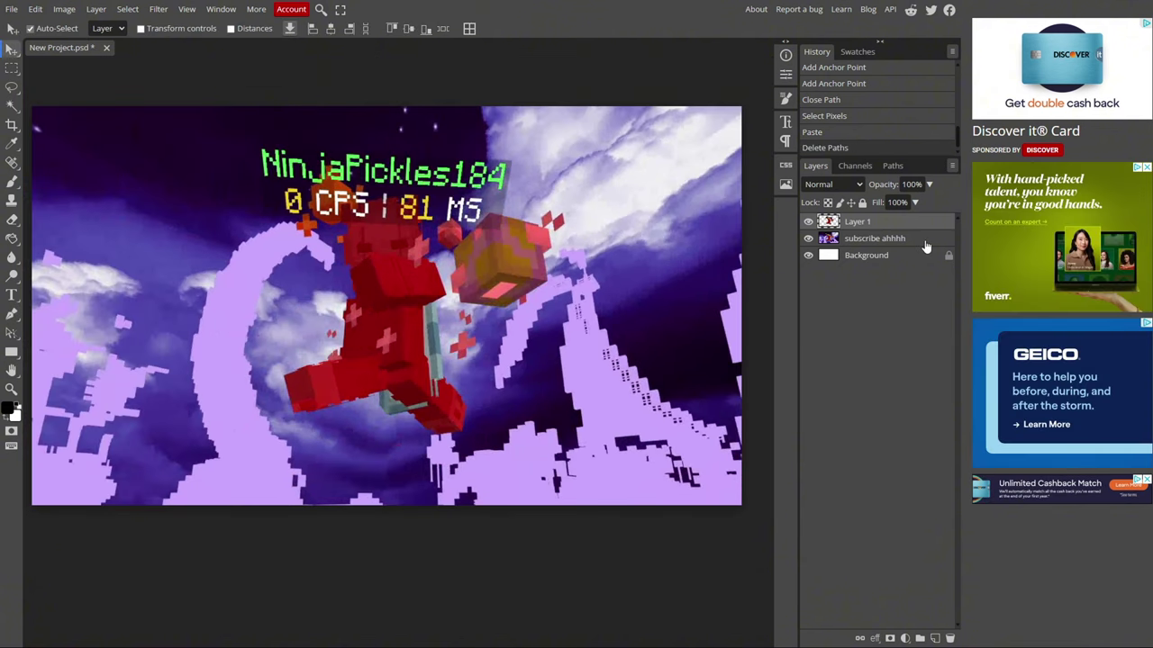
- Apply a Motion Blur and a Gaussian Blur to the "subscribe ahhhh" background layer
{"action": "left_click", "coordinate": [907, 240]}
{"action": "left_click", "coordinate": [158, 9]}
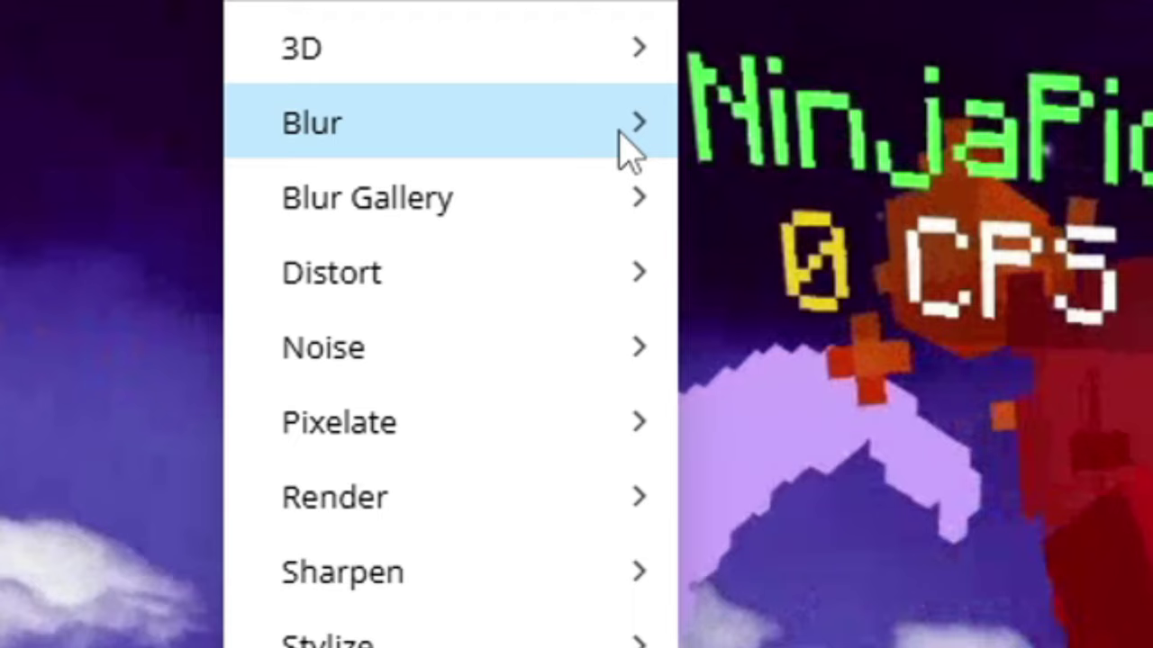
{"action": "mouse_move", "coordinate": [243, 168]}
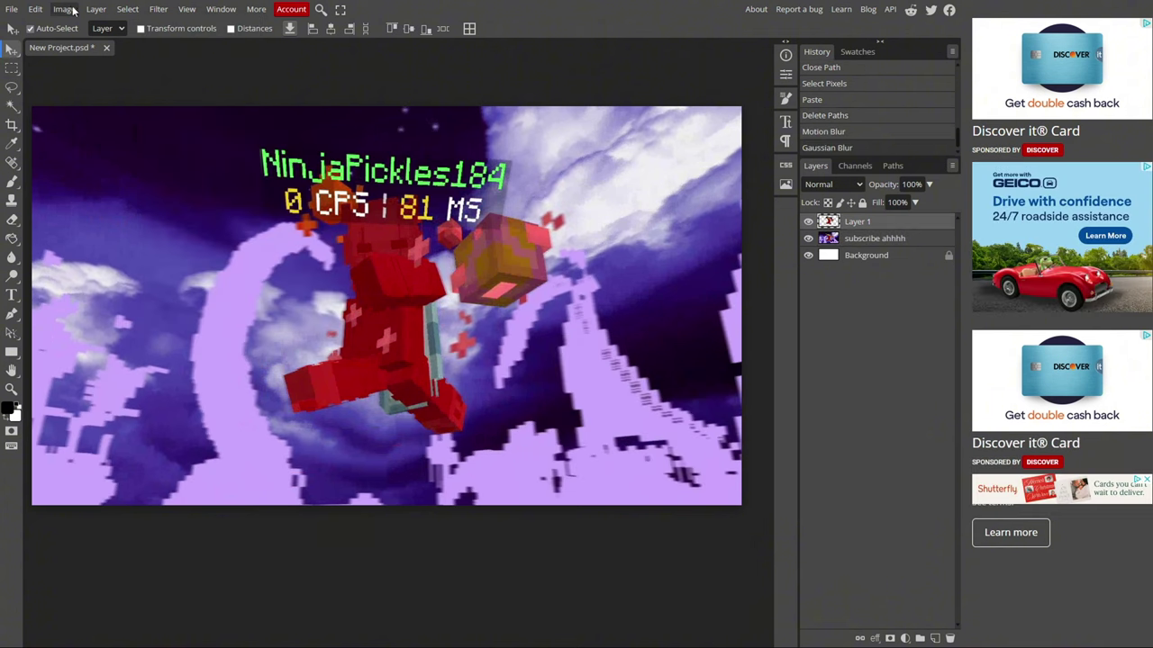
- Raise the saturation of the player cutout on Layer 1 with a Hue/Saturation adjustment
{"action": "left_click", "coordinate": [72, 10]}
{"action": "mouse_move", "coordinate": [135, 50]}
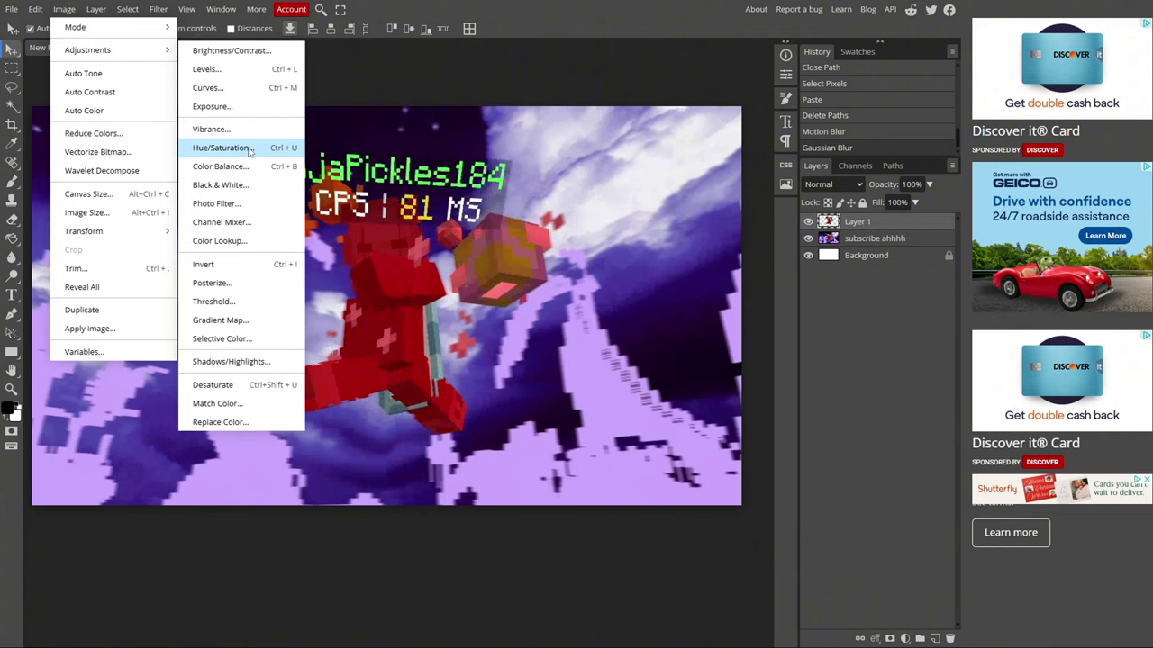
{"action": "left_click", "coordinate": [270, 147]}
{"action": "left_click_drag", "start_coordinate": [227, 101], "coordinate": [677, 224]}
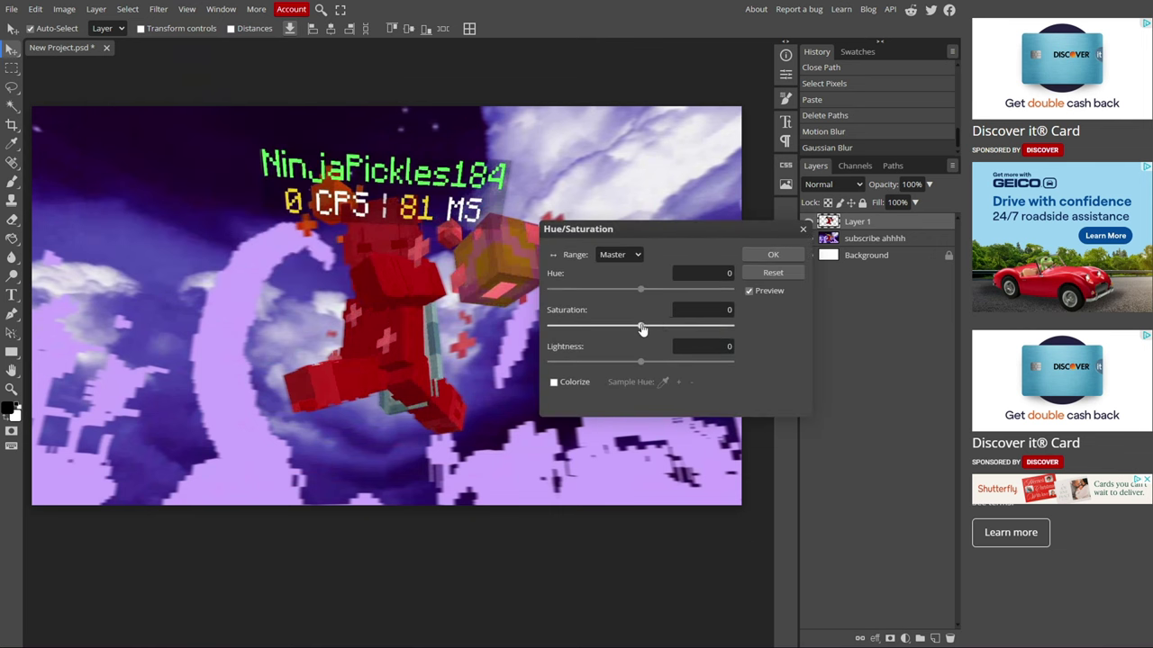
{"action": "left_click", "coordinate": [776, 248]}
- Make the player cutout on Layer 1 more vivid with a Brightness/Contrast adjustment
{"action": "left_click", "coordinate": [64, 9]}
{"action": "mouse_move", "coordinate": [131, 50]}
{"action": "left_click", "coordinate": [231, 50]}
{"action": "left_click_drag", "start_coordinate": [191, 179], "coordinate": [224, 180]}
{"action": "left_click", "coordinate": [324, 121]}
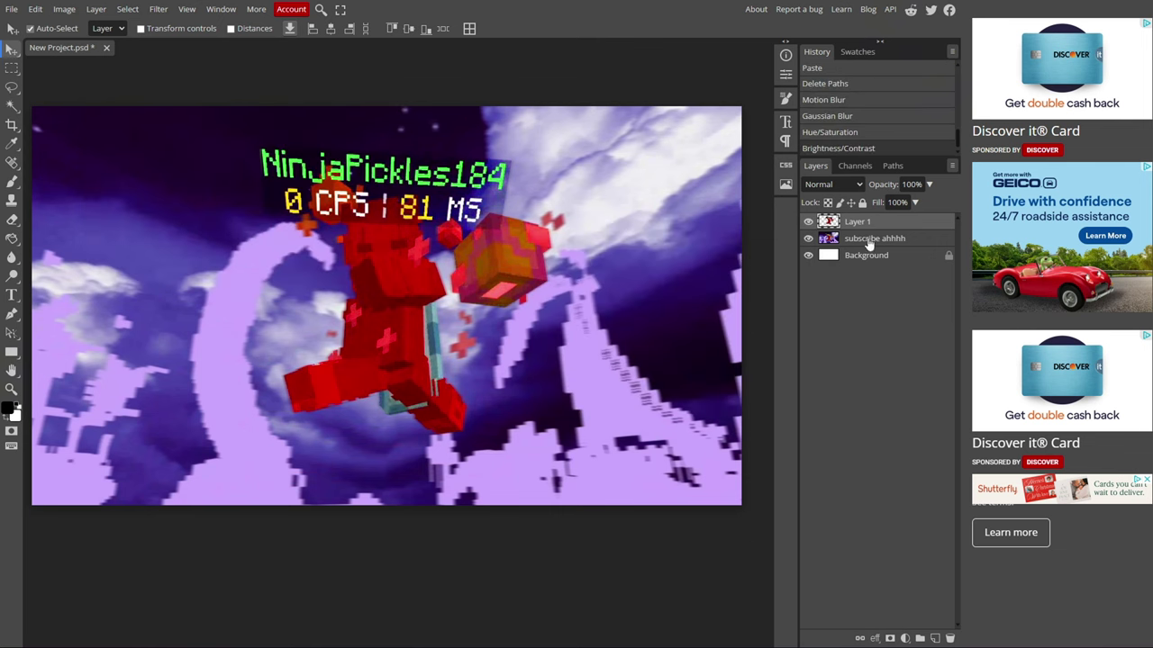
- Set the saturation of the "subscribe ahhhh" layer to 31 with Hue/Saturation
{"action": "left_click", "coordinate": [869, 239]}
{"action": "left_click", "coordinate": [64, 9]}
{"action": "left_click", "coordinate": [64, 9]}
{"action": "left_click", "coordinate": [267, 151]}
{"action": "left_click_drag", "start_coordinate": [641, 326], "coordinate": [669, 329]}
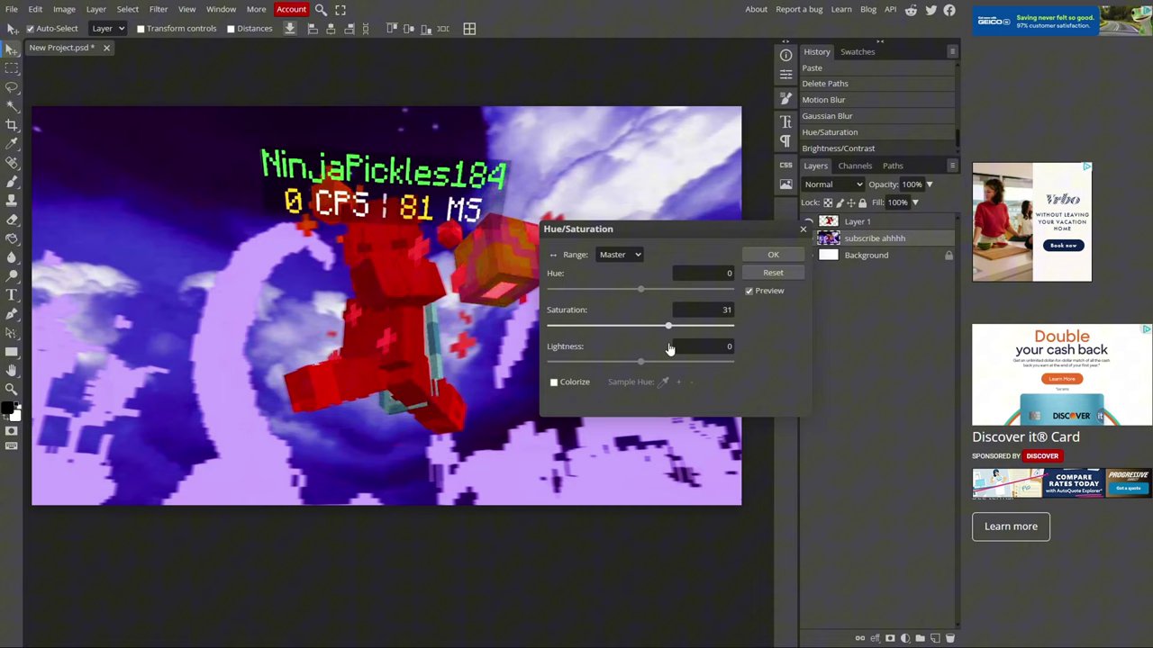
{"action": "left_click", "coordinate": [773, 253]}
- Shift the "subscribe ahhhh" layer towards purple with Color Balance, including its shadows, and adjust its brightness and contrast
{"action": "left_click", "coordinate": [64, 9]}
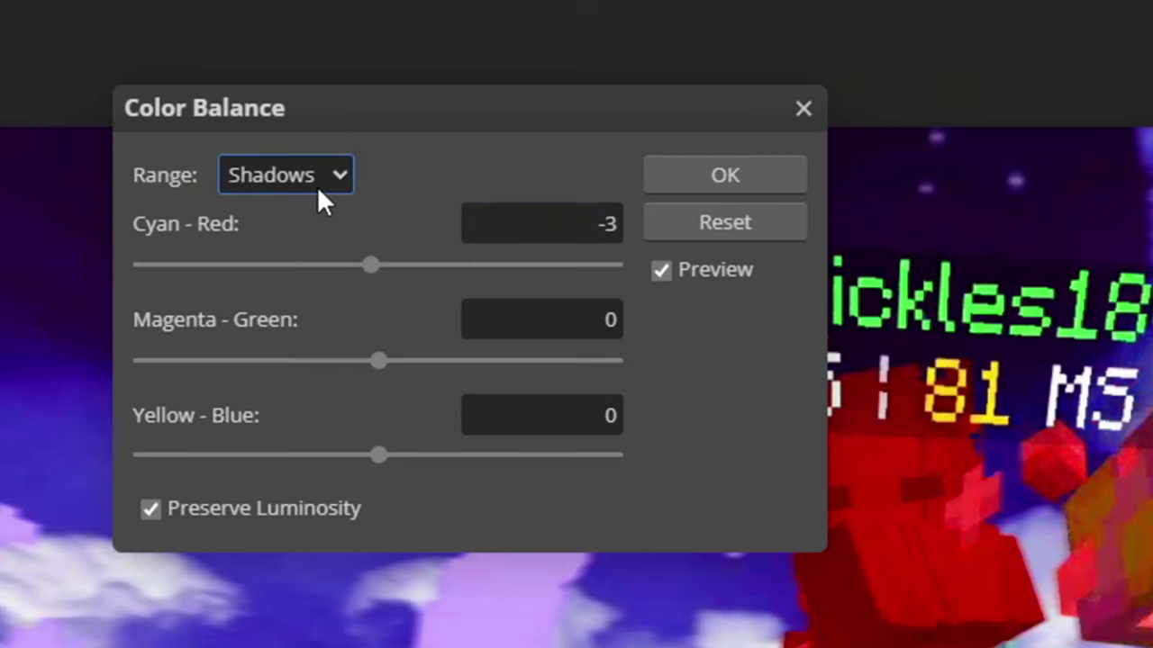
{"action": "mouse_move", "coordinate": [382, 466]}
{"action": "left_mouse_down"}
{"action": "mouse_move", "coordinate": [456, 477]}
{"action": "mouse_move", "coordinate": [318, 459]}
{"action": "mouse_move", "coordinate": [358, 484]}
{"action": "mouse_move", "coordinate": [391, 484]}
{"action": "left_mouse_up"}
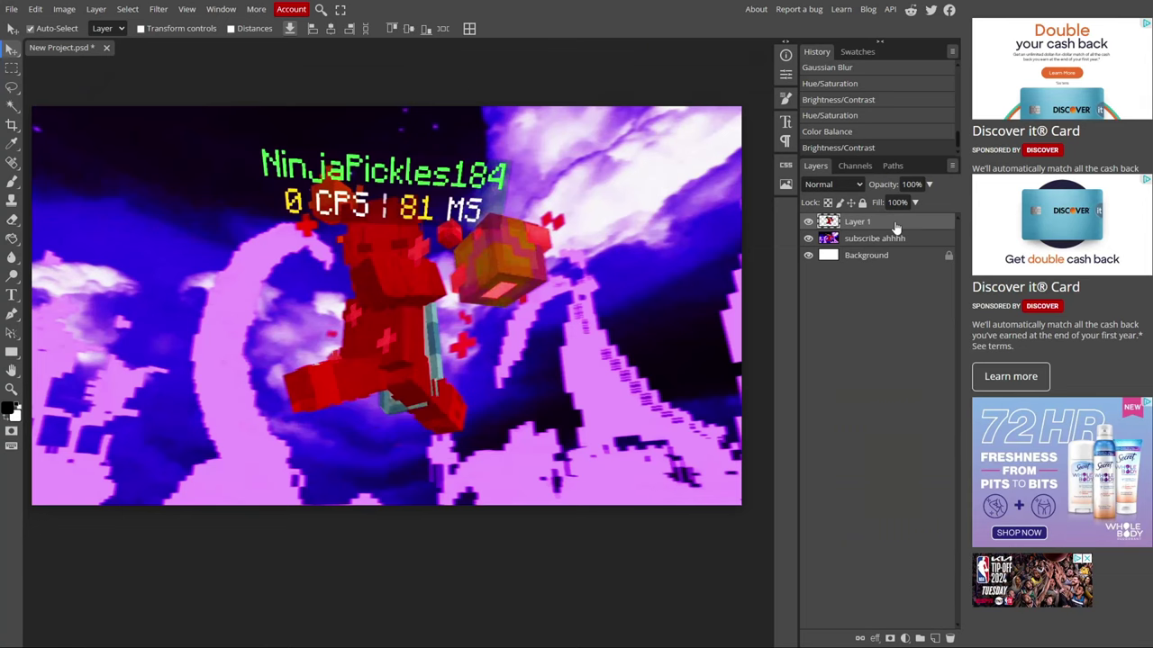
- Add a black-to-white Gradient Overlay style to the player cutout on Layer 1 with the Overlay blend mode
{"action": "double_click", "coordinate": [896, 225]}
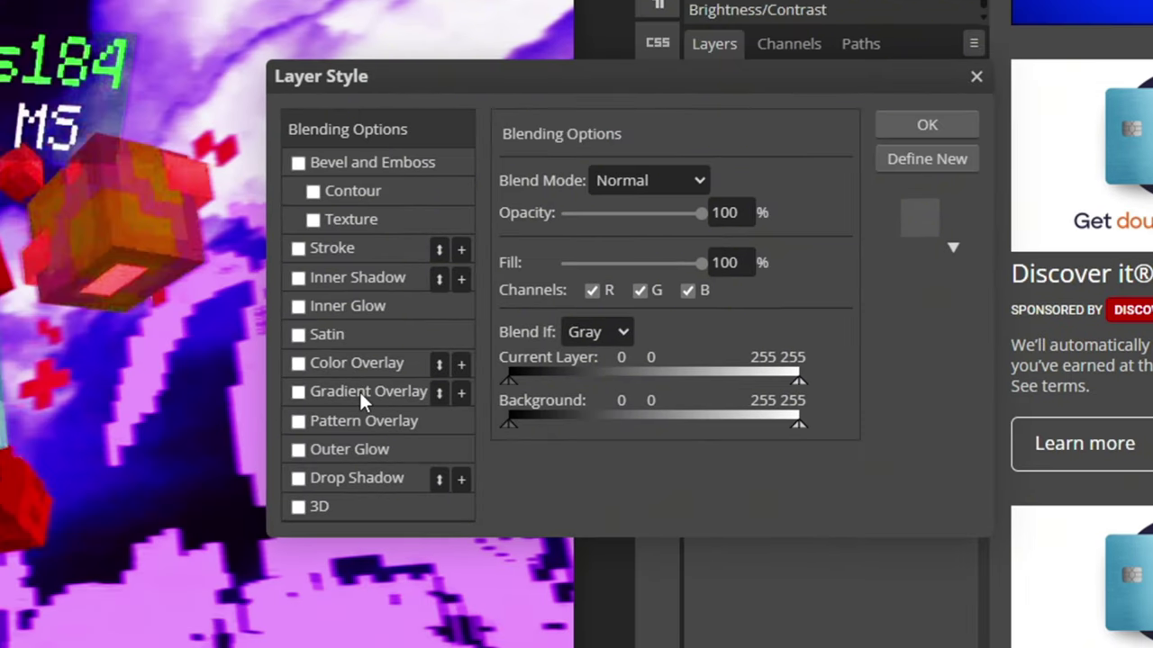
{"action": "left_click", "coordinate": [360, 390]}
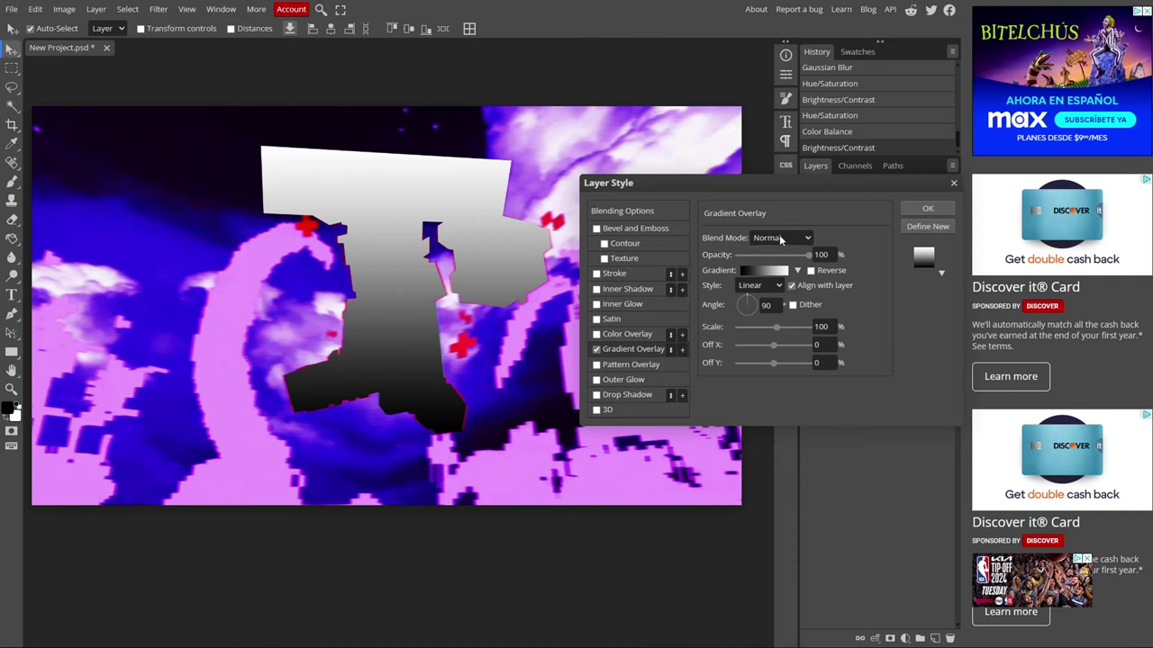
{"action": "left_click", "coordinate": [780, 239]}
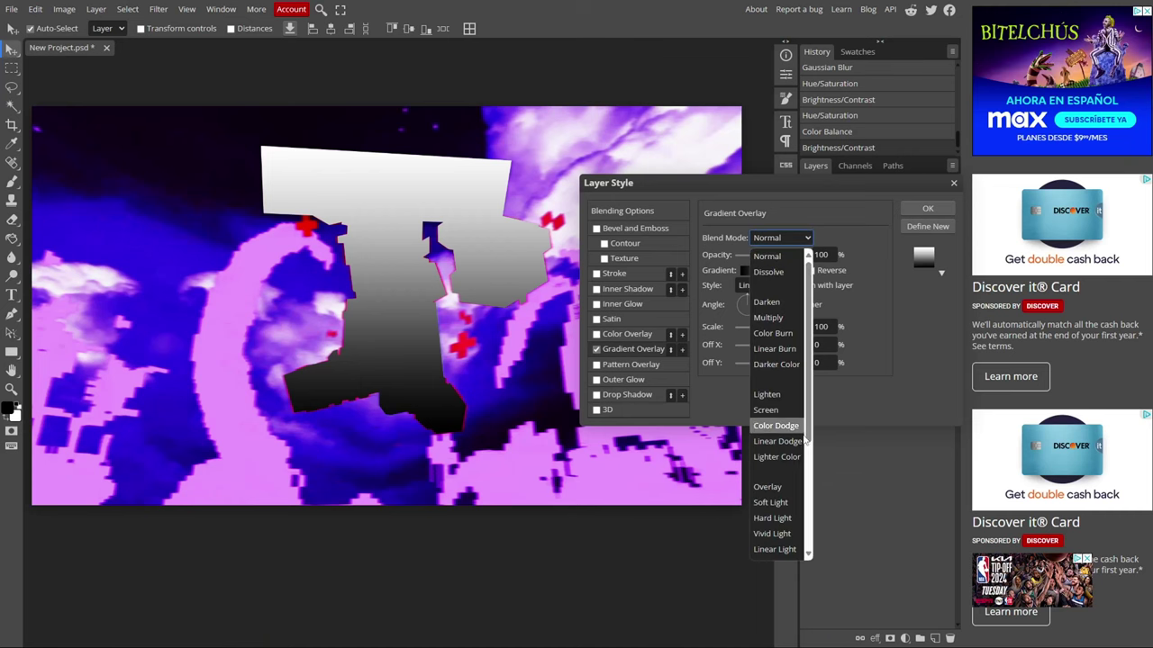
{"action": "left_click", "coordinate": [791, 482]}
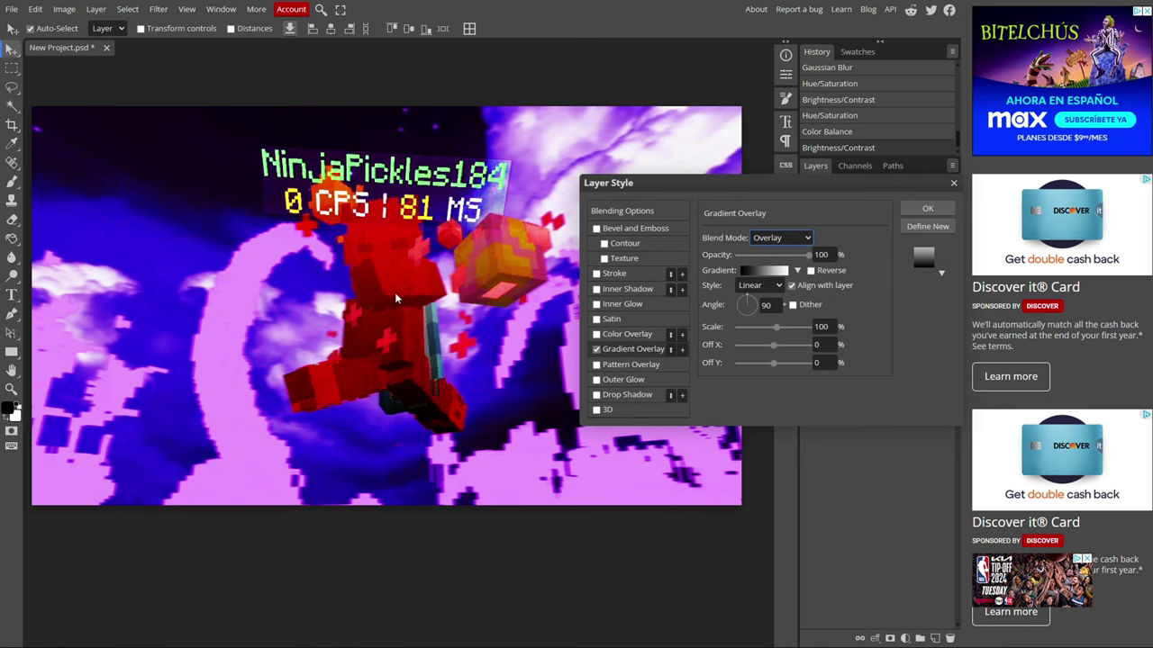
- Add an Inner Glow to the player cutout in light blue 919eff, 56 px in size at 42% opacity
{"action": "left_click", "coordinate": [620, 306]}
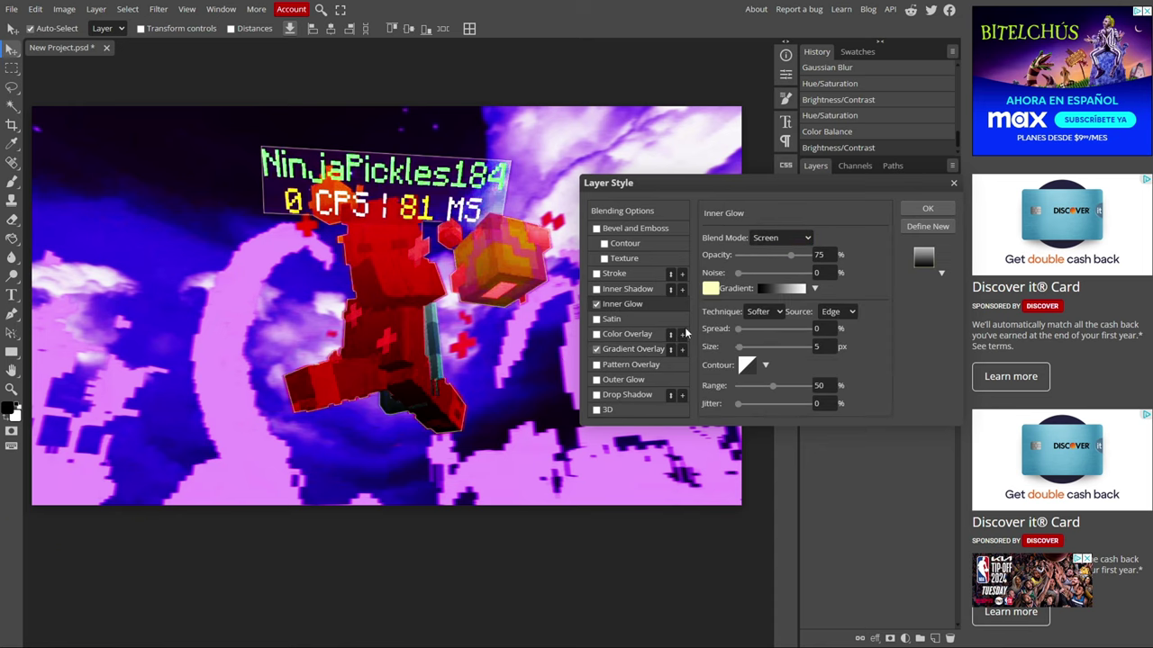
{"action": "left_click", "coordinate": [710, 289]}
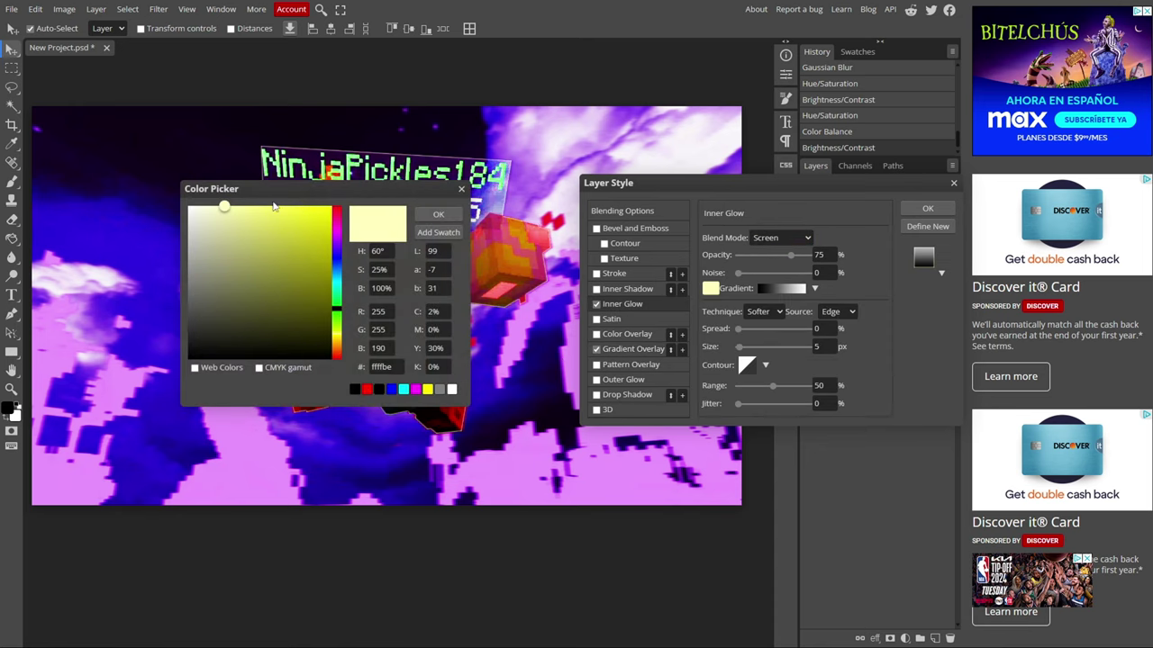
{"action": "left_click", "coordinate": [337, 264]}
{"action": "left_click", "coordinate": [249, 208]}
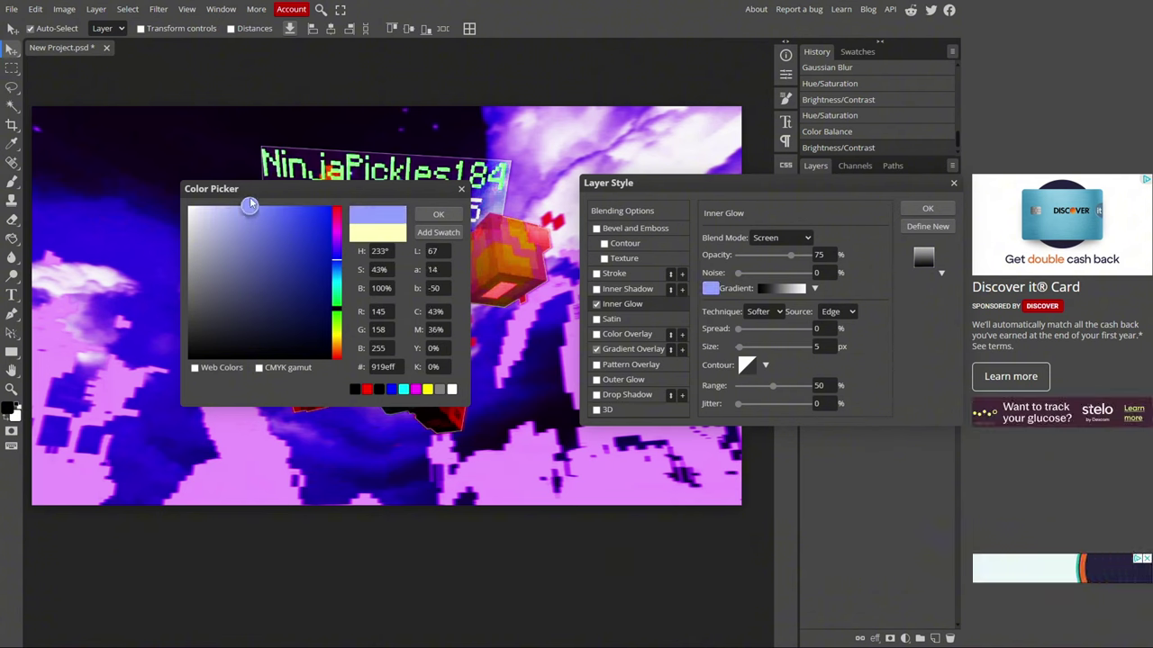
{"action": "left_click", "coordinate": [439, 218]}
{"action": "left_click_drag", "start_coordinate": [739, 348], "coordinate": [758, 358]}
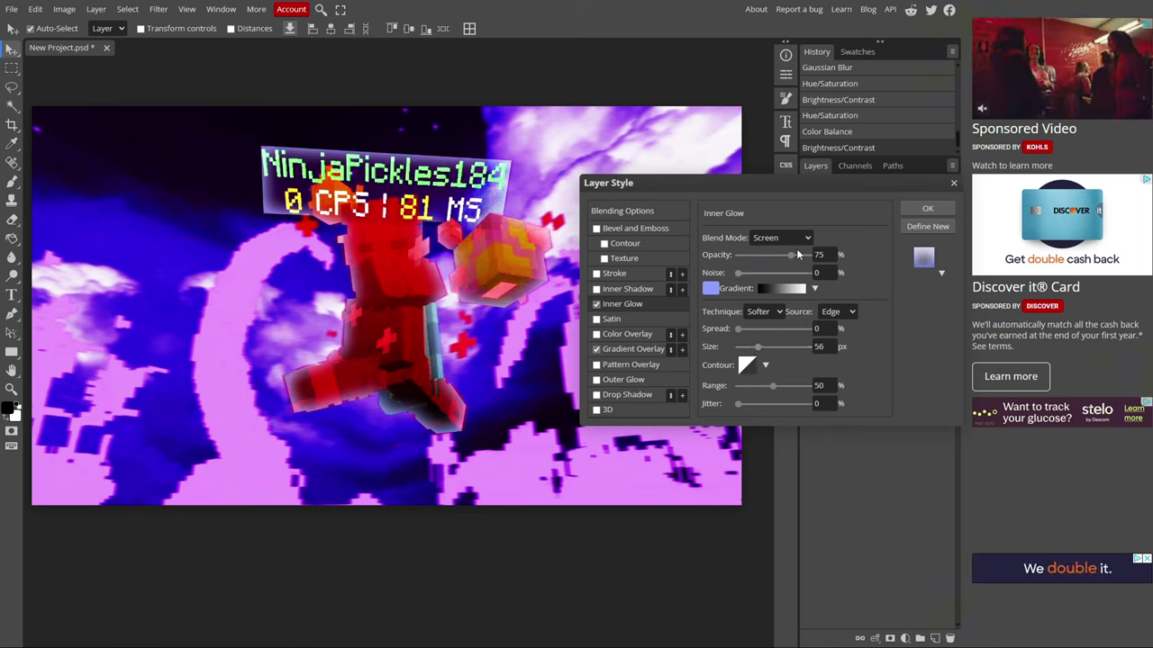
{"action": "left_click_drag", "start_coordinate": [785, 259], "coordinate": [768, 259]}
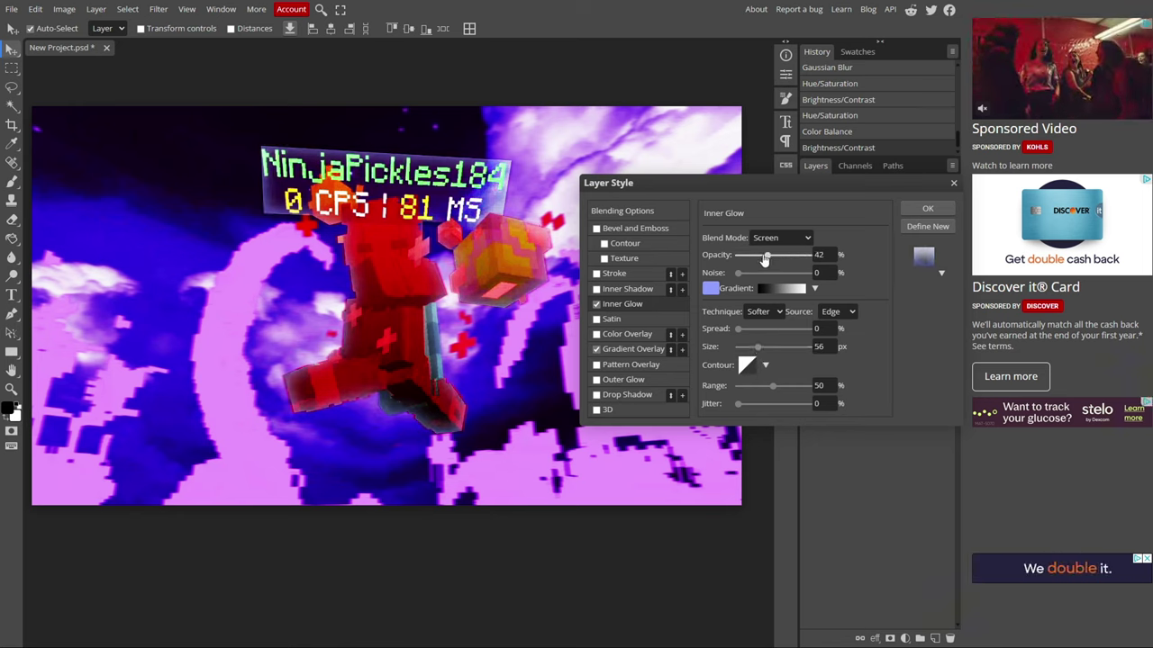
- Add a light purple Outer Glow to the player cutout, 41 px in size at 57% opacity, and apply the layer style
{"action": "left_click", "coordinate": [625, 382]}
{"action": "left_click", "coordinate": [710, 289]}
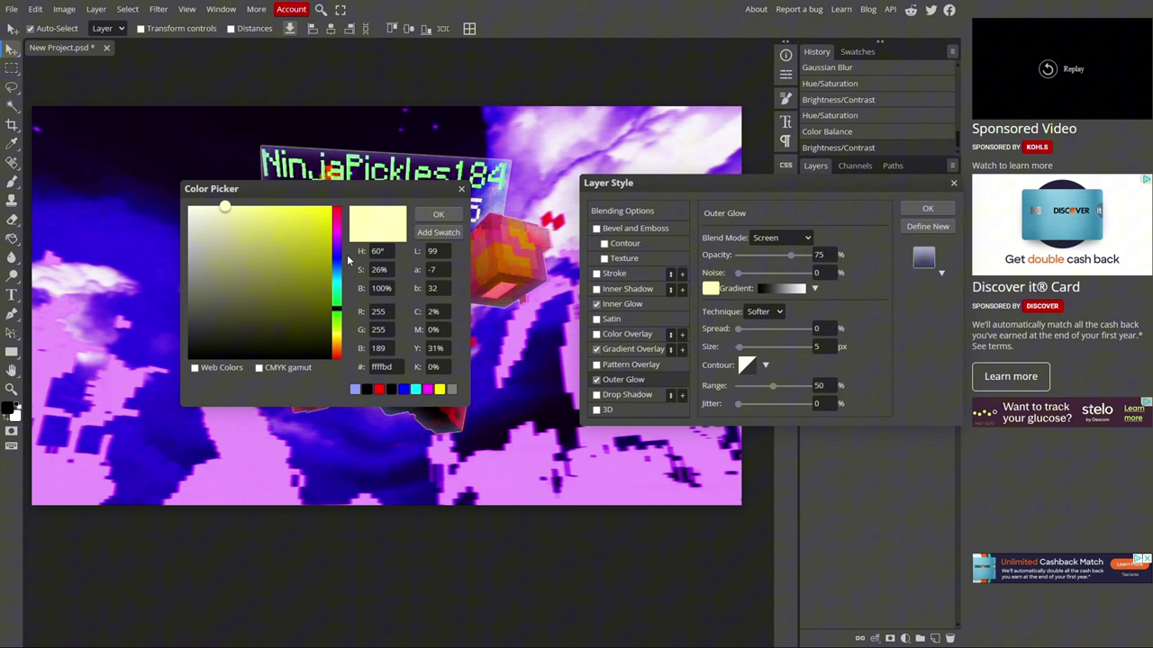
{"action": "left_click", "coordinate": [337, 258]}
{"action": "left_click_drag", "start_coordinate": [248, 219], "coordinate": [236, 187]}
{"action": "left_click", "coordinate": [437, 214]}
{"action": "left_click_drag", "start_coordinate": [740, 348], "coordinate": [753, 353]}
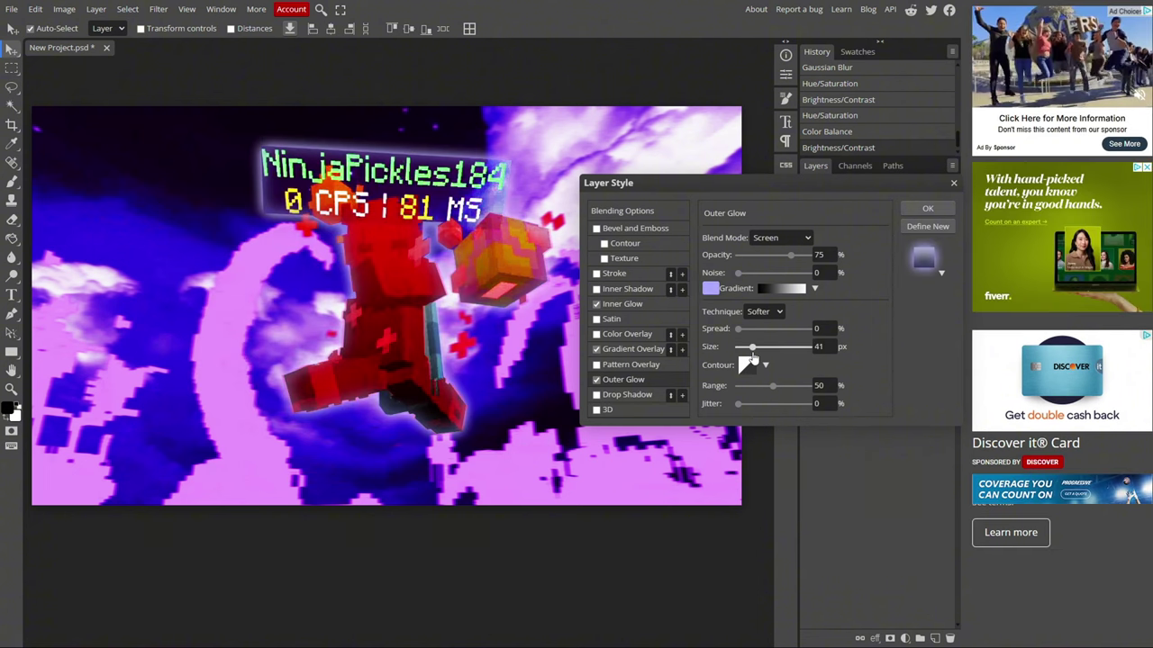
{"action": "left_click_drag", "start_coordinate": [790, 259], "coordinate": [777, 261]}
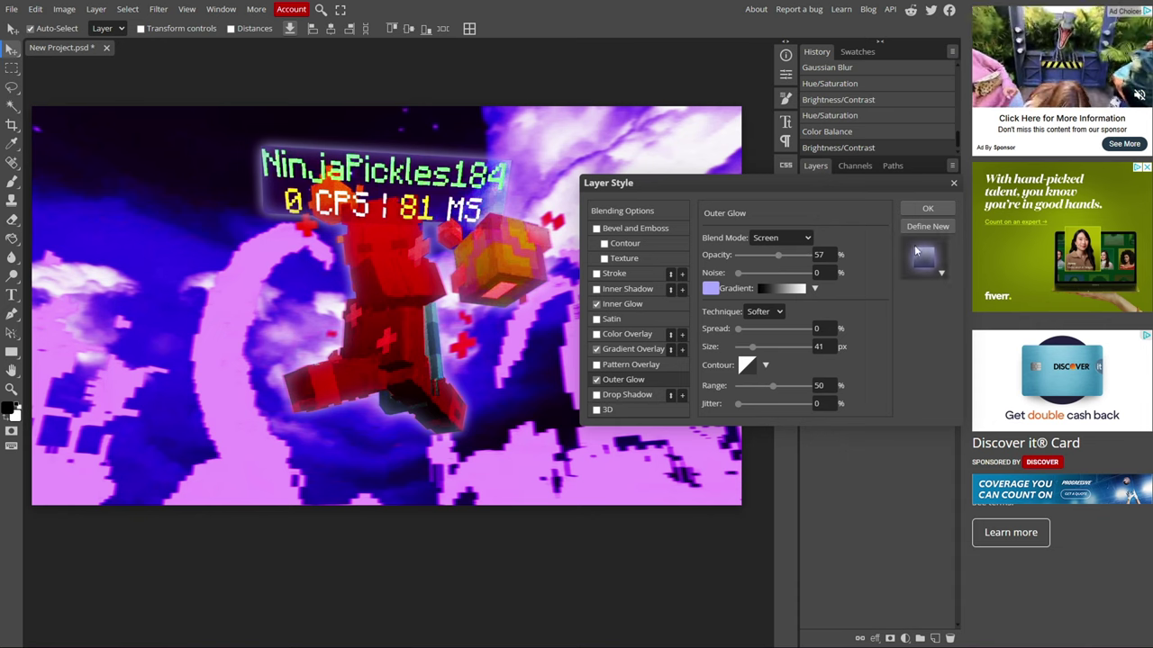
{"action": "left_click", "coordinate": [927, 210]}
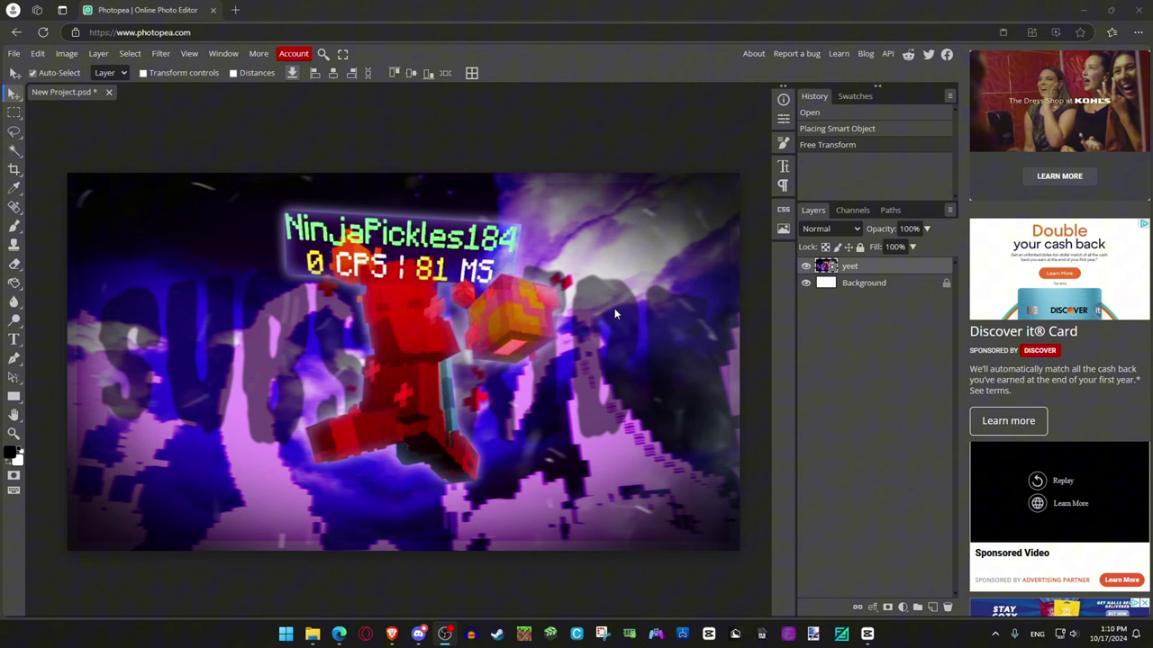
- Add a bright purple Color Overlay style to the "yeet" layer in the project with the finished image
{"action": "double_click", "coordinate": [916, 269]}
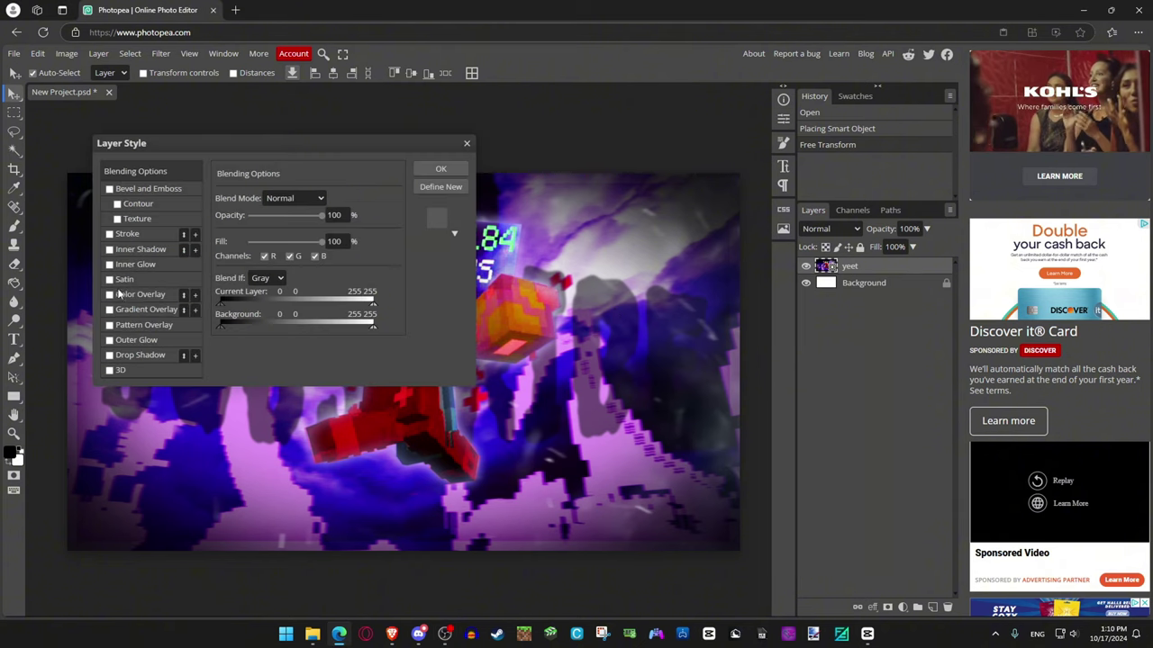
{"action": "left_click", "coordinate": [110, 294]}
{"action": "left_click_drag", "start_coordinate": [282, 153], "coordinate": [413, 199]}
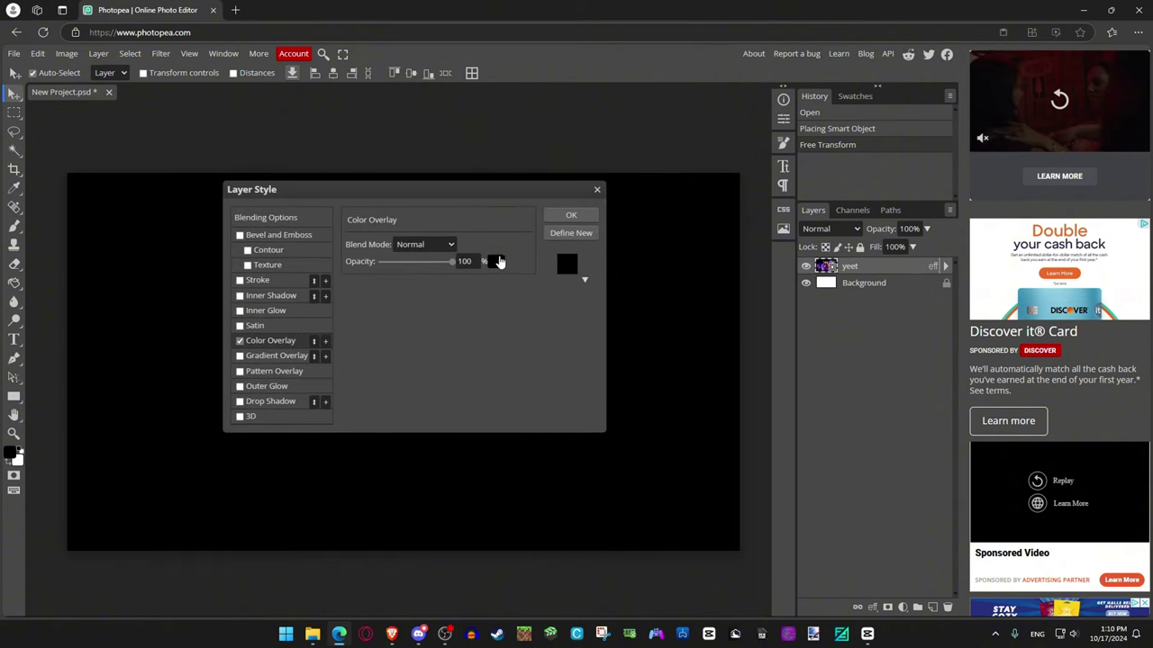
{"action": "left_click", "coordinate": [496, 261]}
{"action": "mouse_move", "coordinate": [343, 292]}
{"action": "left_mouse_down"}
{"action": "mouse_move", "coordinate": [338, 279]}
{"action": "mouse_move", "coordinate": [381, 266]}
{"action": "mouse_move", "coordinate": [335, 243]}
{"action": "left_mouse_up"}
{"action": "left_click", "coordinate": [438, 259]}
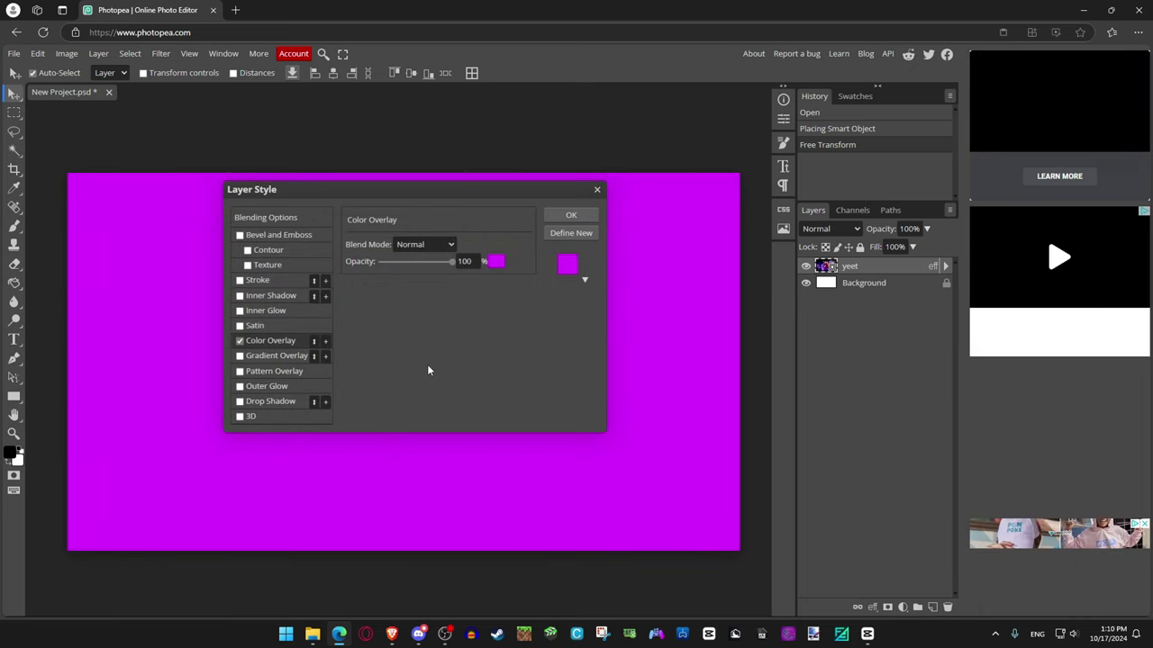
- Set the purple Color Overlay on the "yeet" layer to the Overlay blend mode at 78% opacity
{"action": "left_click", "coordinate": [439, 245]}
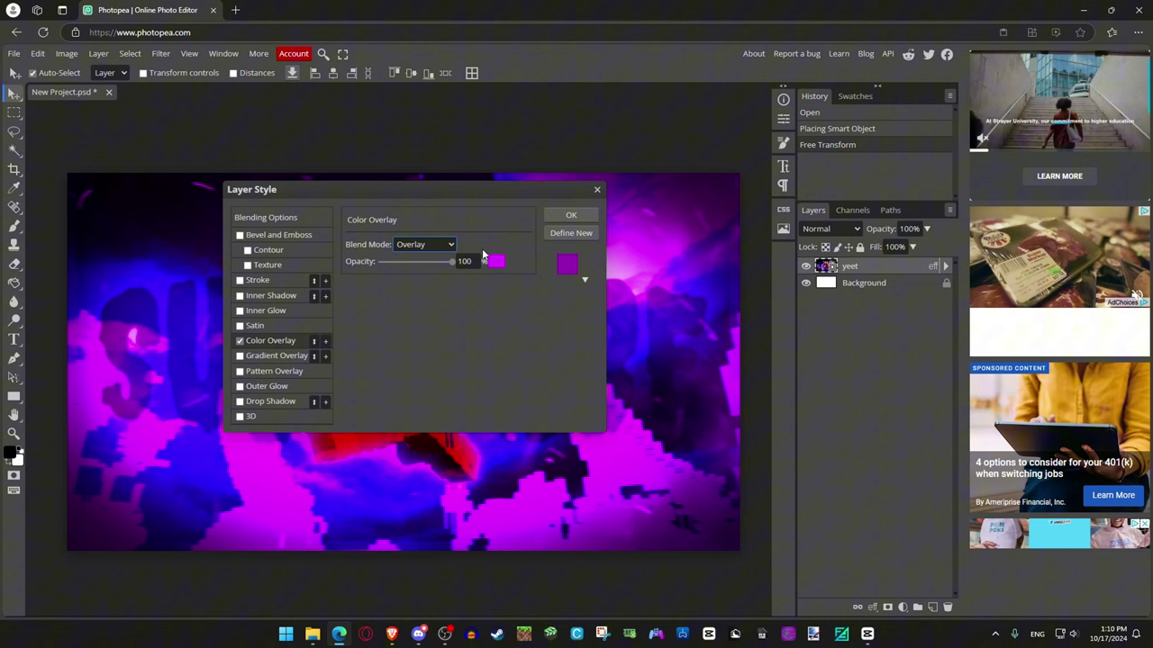
{"action": "left_click_drag", "start_coordinate": [452, 261], "coordinate": [436, 261]}
{"action": "left_click_drag", "start_coordinate": [440, 190], "coordinate": [800, 292]}
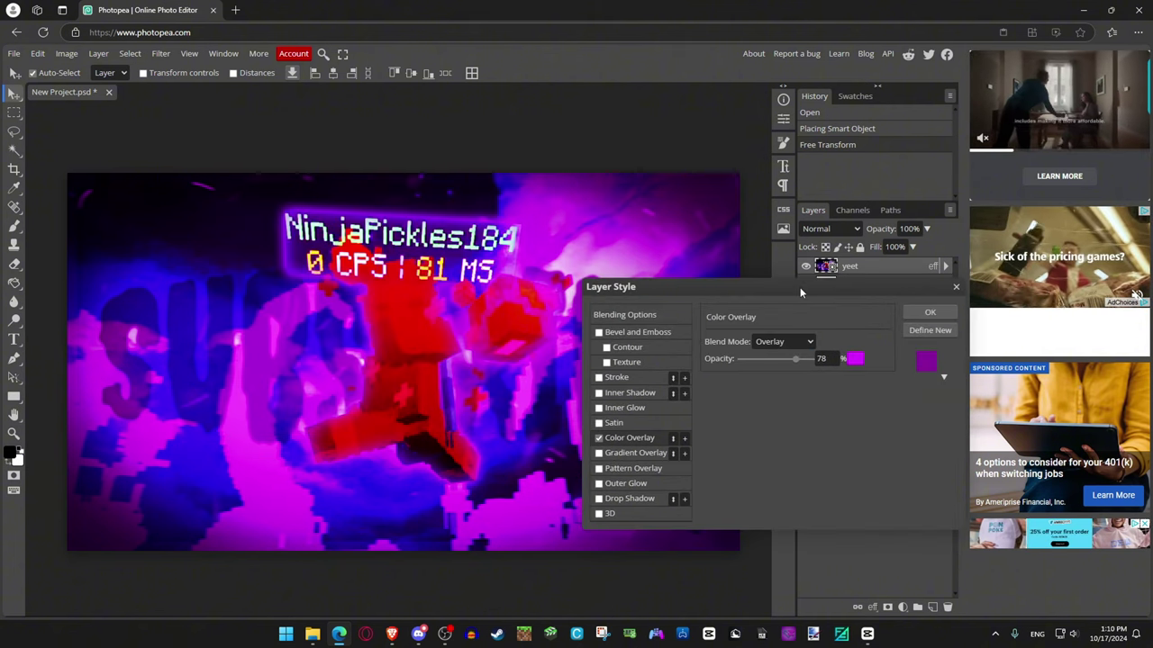
- Try other blend modes and a lower opacity for the Color Overlay on the "yeet" layer
{"action": "left_click", "coordinate": [781, 341]}
{"action": "left_click_drag", "start_coordinate": [795, 358], "coordinate": [753, 358]}
{"action": "left_click", "coordinate": [769, 27]}
{"action": "left_click", "coordinate": [780, 341]}
{"action": "left_click", "coordinate": [773, 277]}
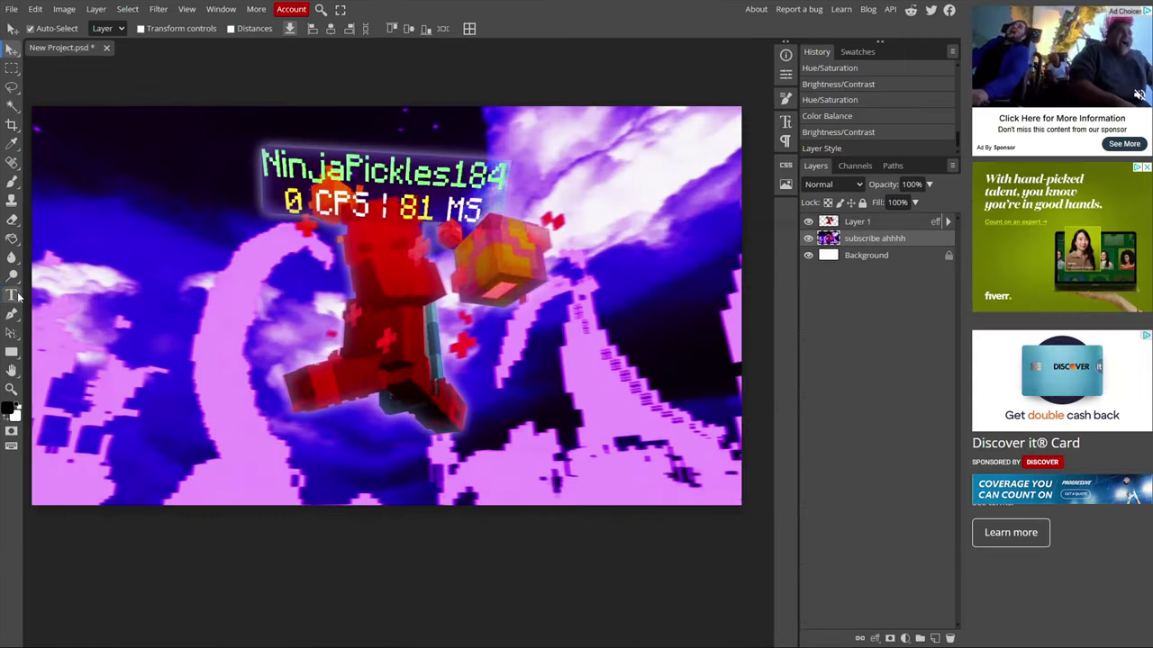
- Add the text SUBSCRIBE on a layer between the player cutout and the background, and set its font to Creepster
{"action": "left_click", "coordinate": [13, 295]}
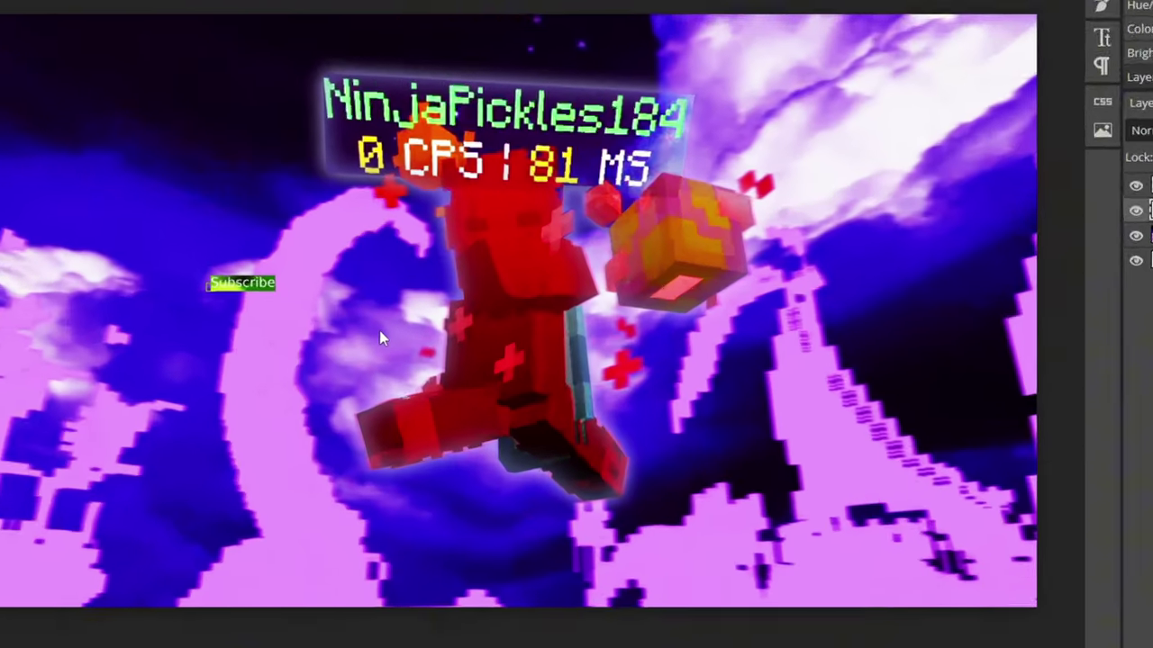
{"action": "type", "text": "SUBSCRIBE"}
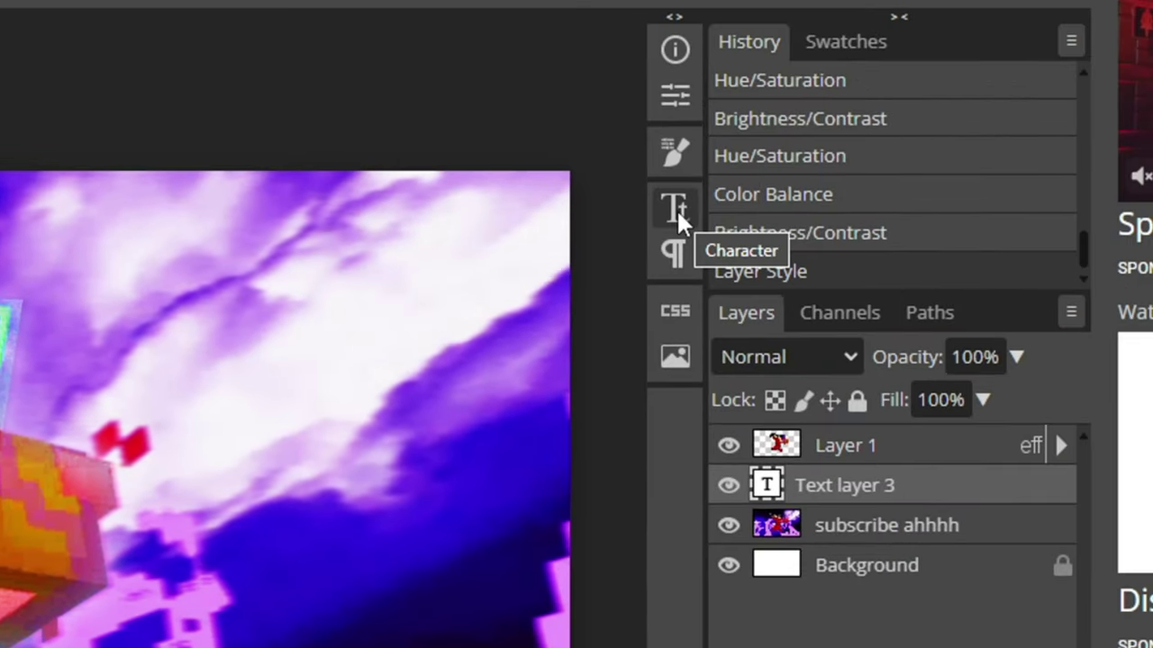
{"action": "left_click", "coordinate": [676, 208]}
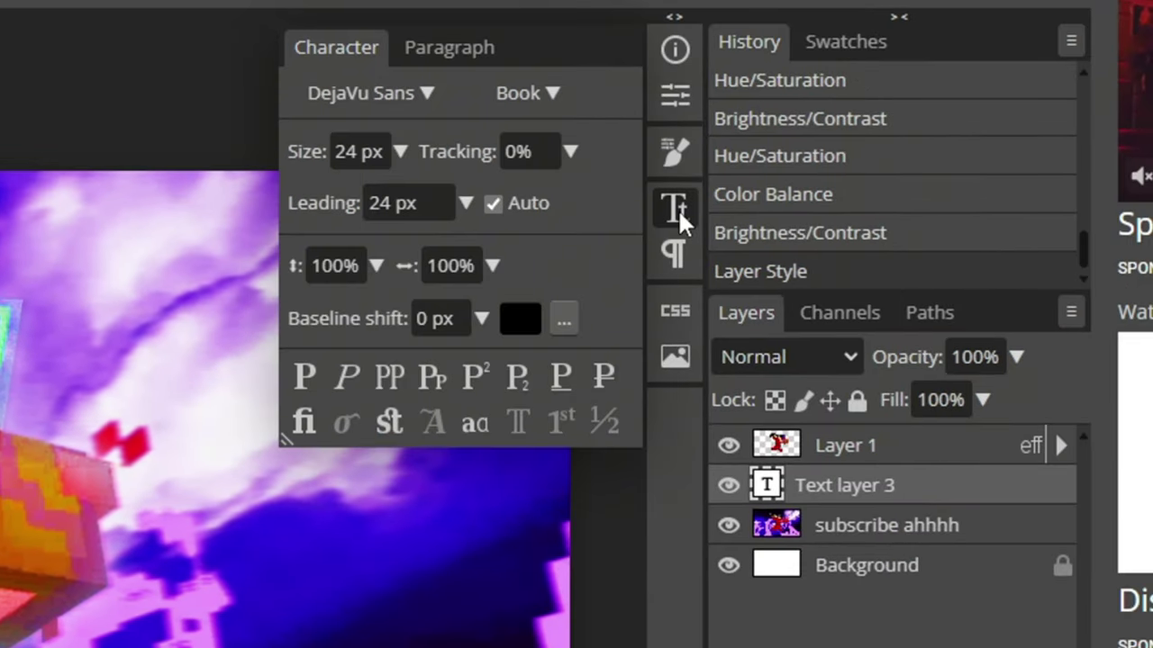
{"action": "left_click", "coordinate": [403, 93]}
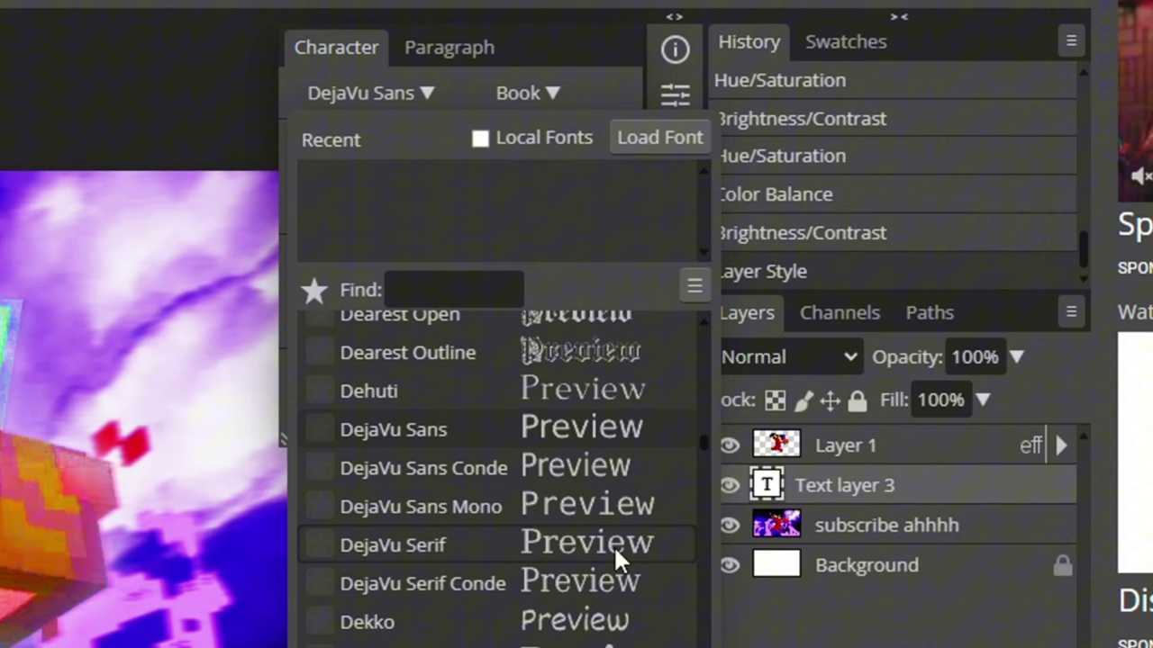
{"action": "left_click", "coordinate": [613, 544]}
{"action": "scroll", "coordinate": [613, 545], "scroll_direction": "up", "scroll_amount": 5}
{"action": "left_click", "coordinate": [610, 353]}
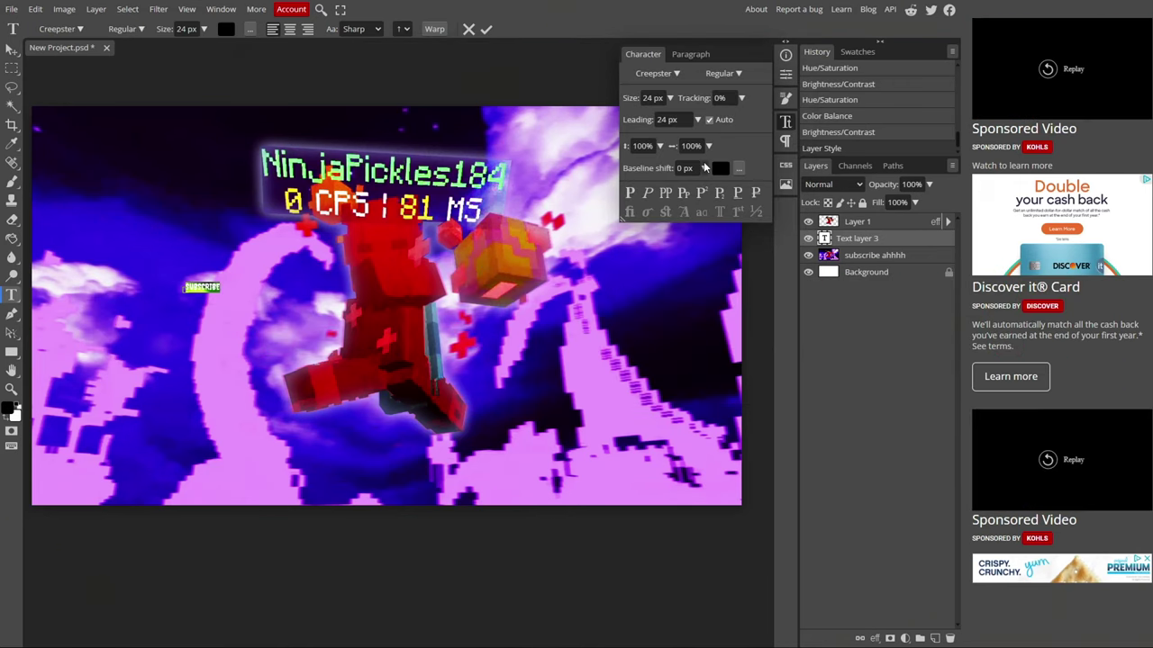
- Scale the SUBSCRIBE text to about 1879% so it spans the canvas, and center it horizontally behind the player
{"action": "left_click", "coordinate": [12, 50]}
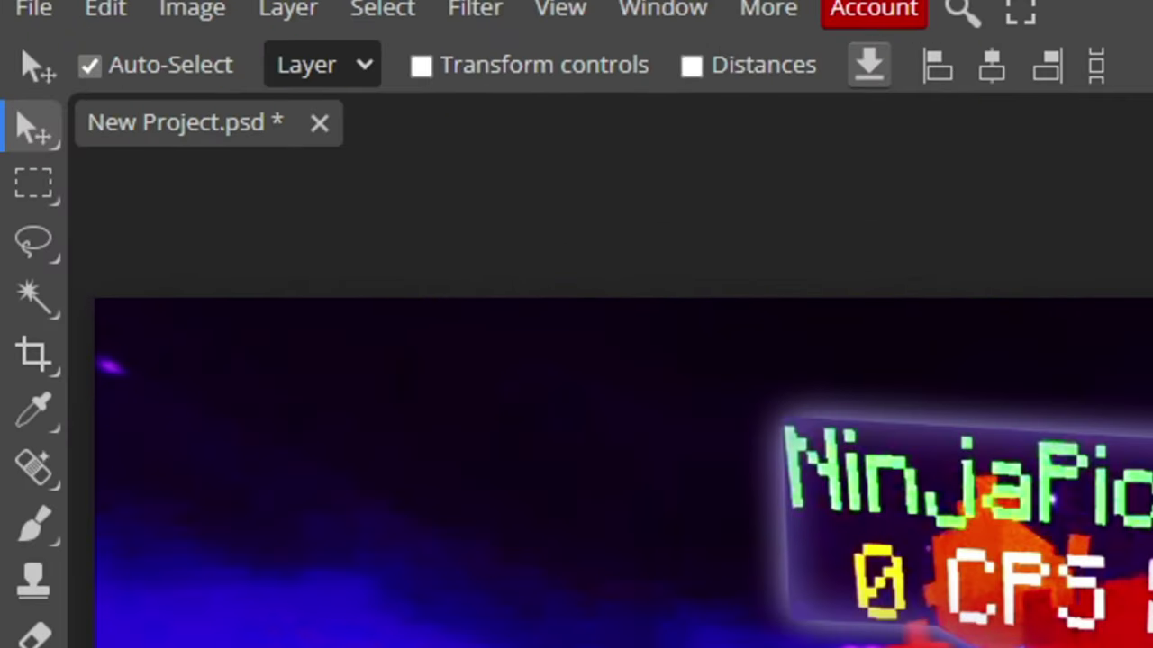
{"action": "key", "text": "ctrl+t"}
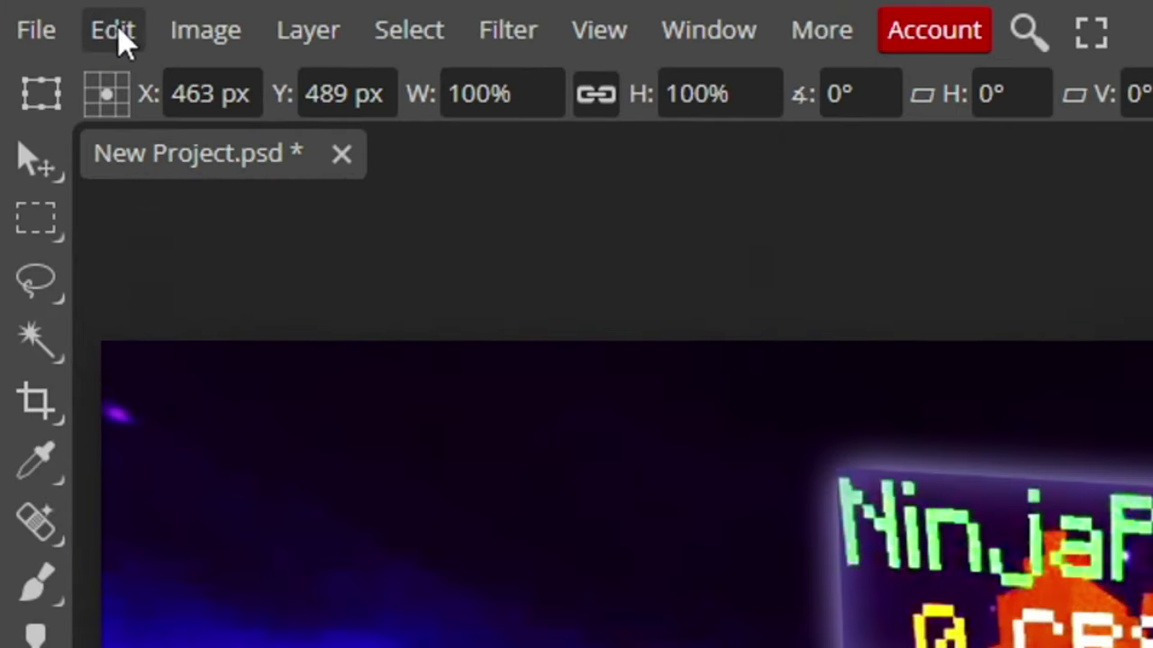
{"action": "left_click", "coordinate": [38, 10]}
{"action": "mouse_move", "coordinate": [261, 559]}
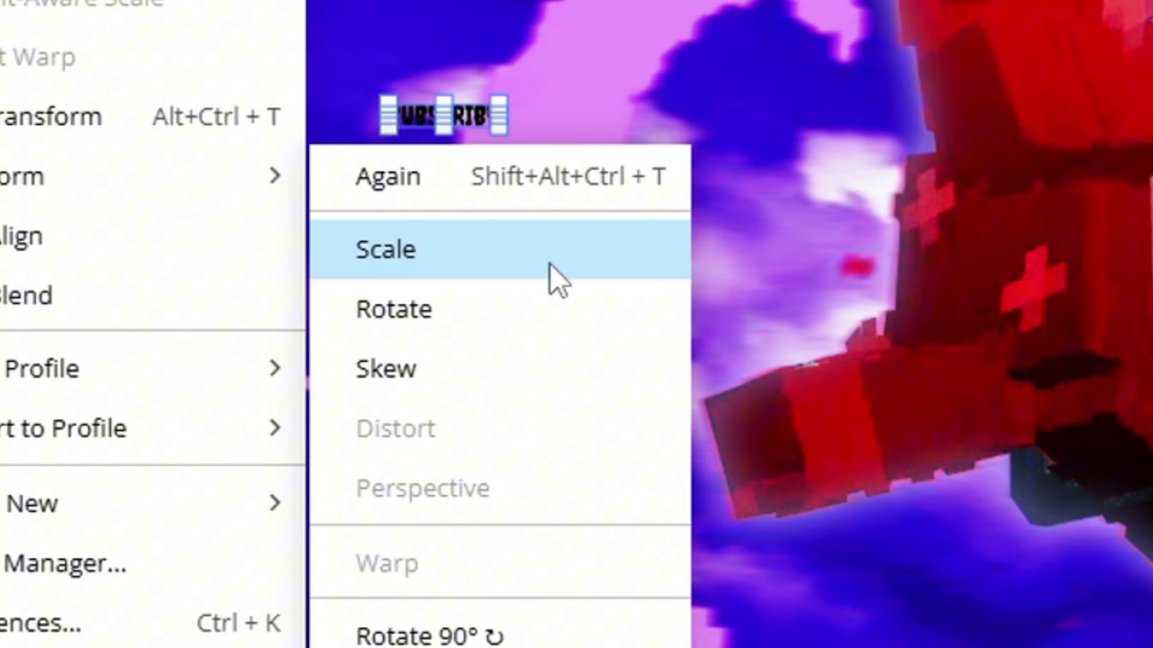
{"action": "left_click", "coordinate": [720, 635]}
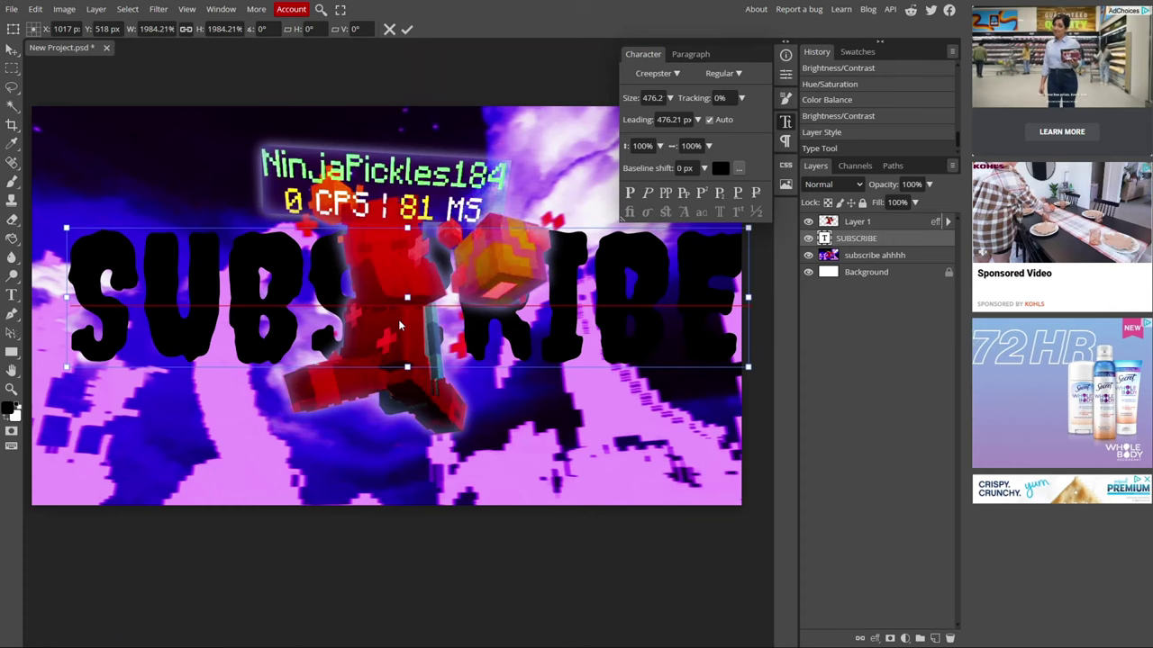
{"action": "left_click_drag", "start_coordinate": [399, 326], "coordinate": [383, 325]}
{"action": "left_click_drag", "start_coordinate": [391, 365], "coordinate": [388, 360]}
{"action": "left_click_drag", "start_coordinate": [575, 337], "coordinate": [578, 335]}
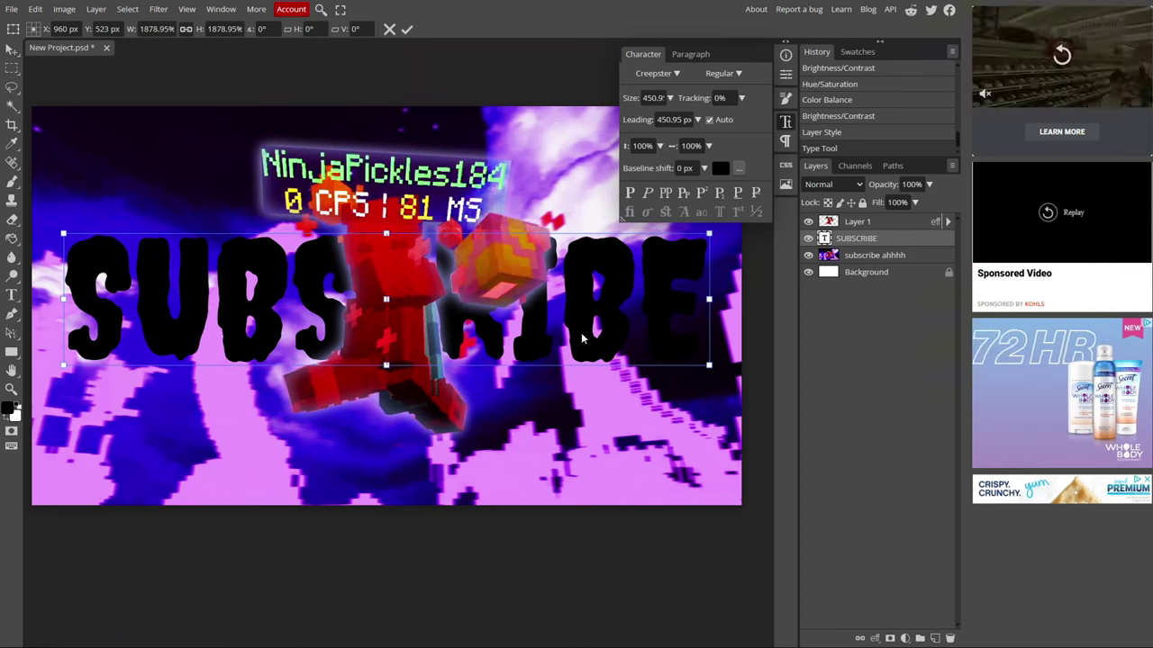
{"action": "key", "text": "Return"}
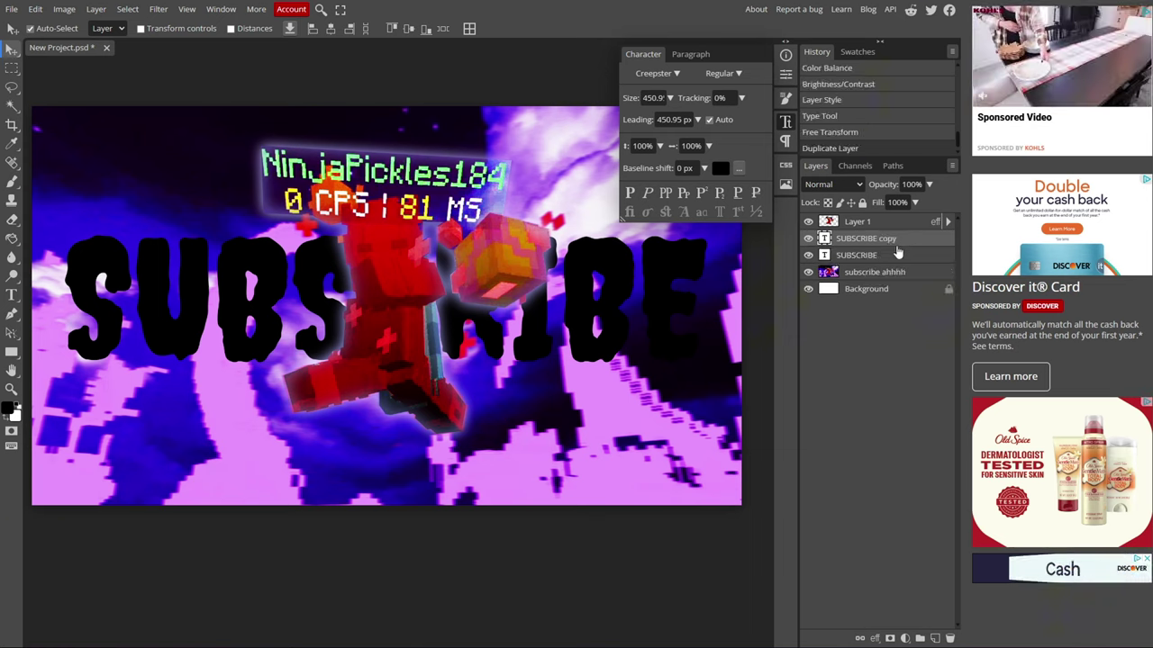
- Place a duplicate of the SUBSCRIBE text above the player cutout, with 0% fill and a thin blue Stroke outline
{"action": "left_click_drag", "start_coordinate": [909, 223], "coordinate": [901, 223]}
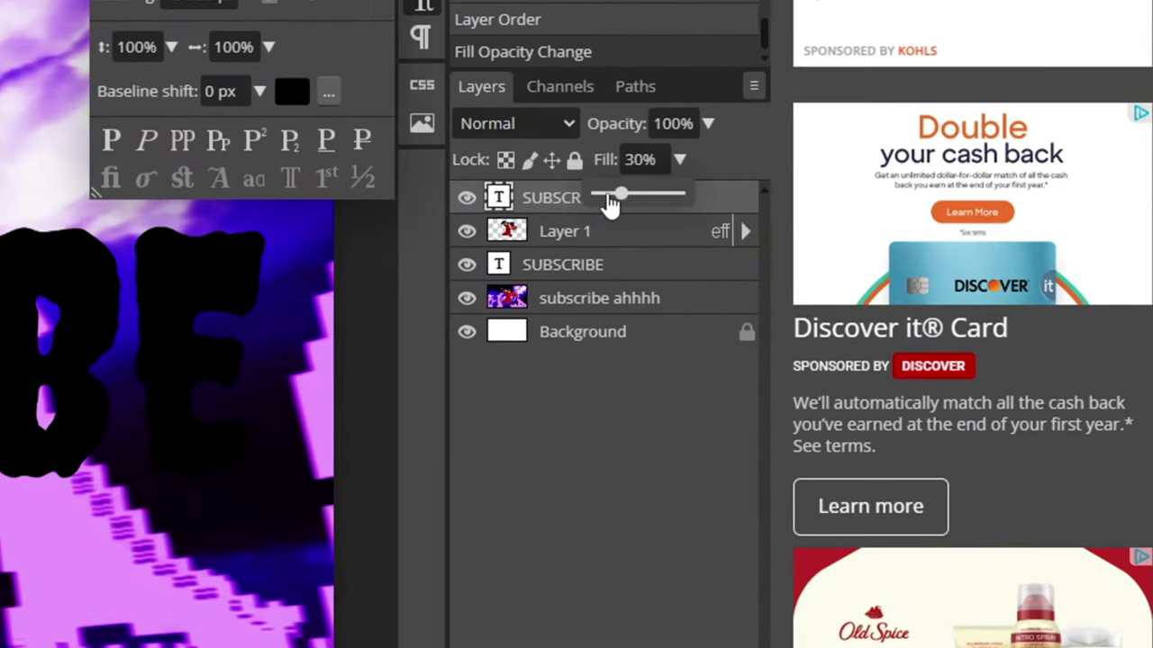
{"action": "double_click", "coordinate": [734, 202]}
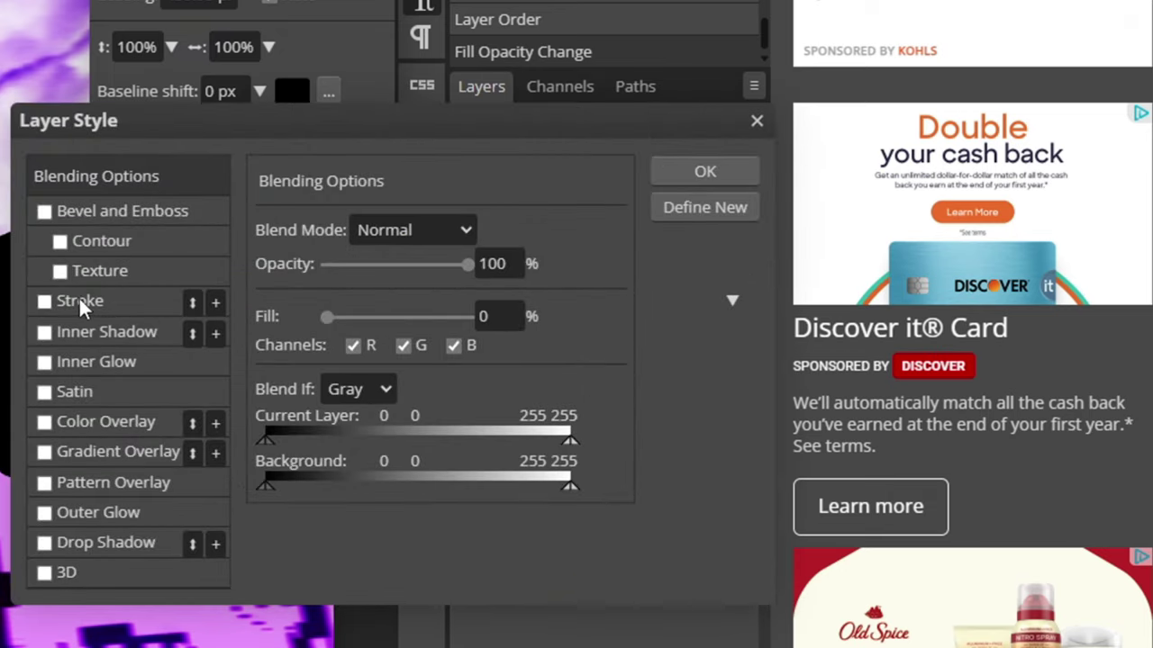
{"action": "left_click", "coordinate": [79, 302]}
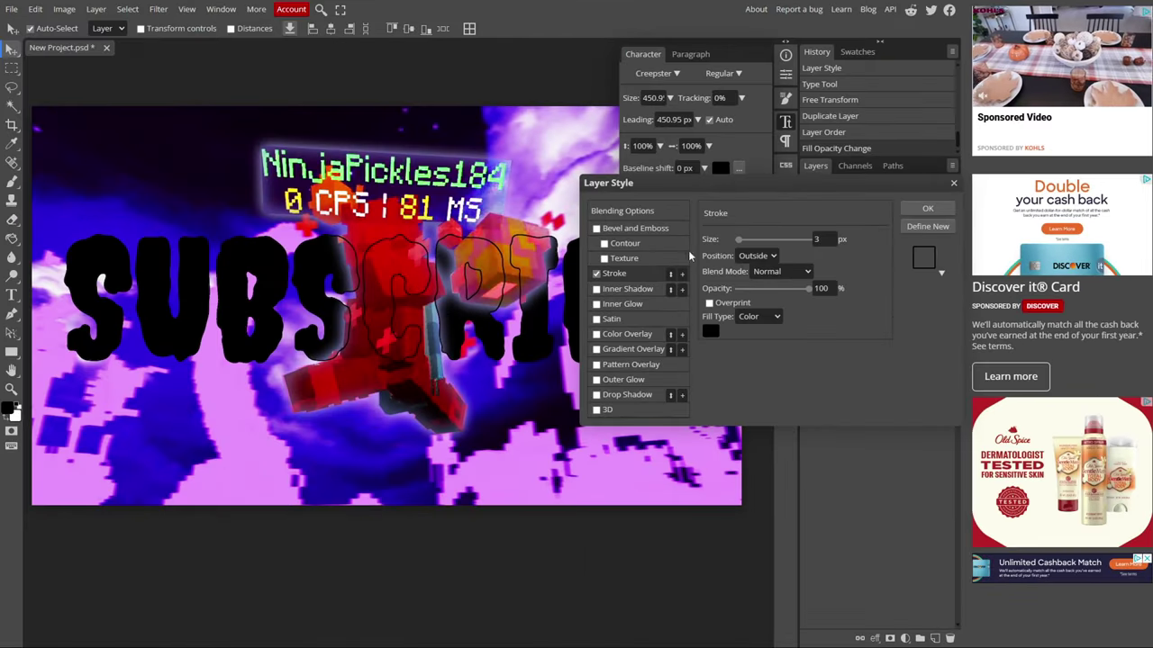
{"action": "left_click_drag", "start_coordinate": [739, 241], "coordinate": [742, 243]}
{"action": "left_click_drag", "start_coordinate": [743, 242], "coordinate": [739, 240]}
{"action": "left_click", "coordinate": [925, 208]}
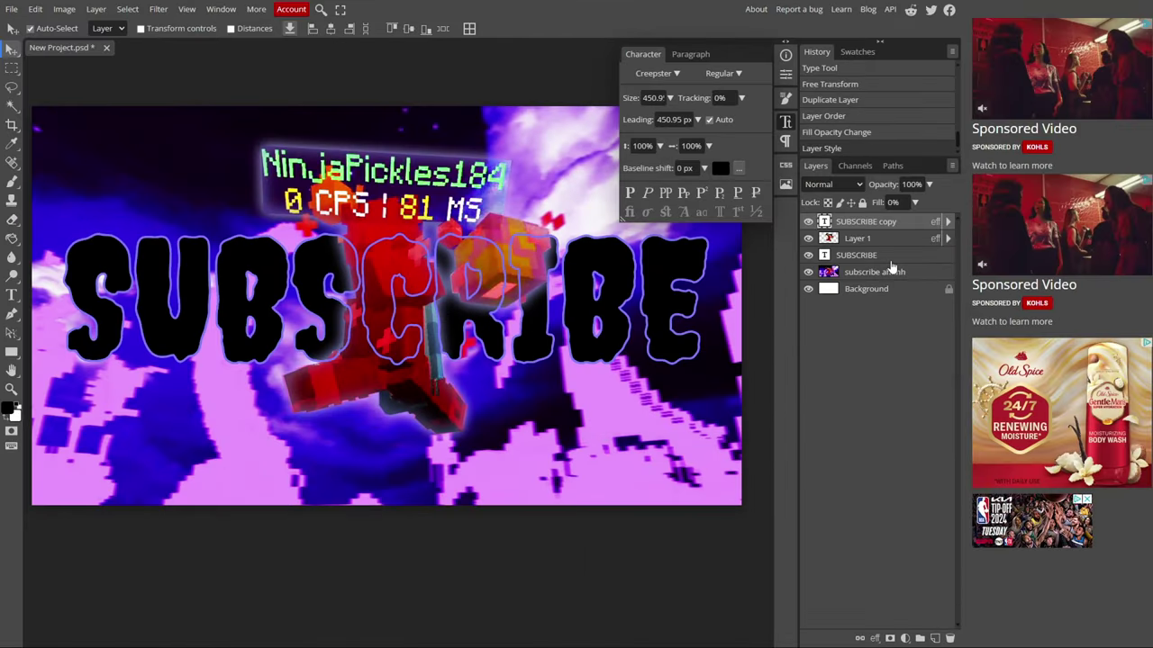
- Try the Overlay and Soft Light blend modes on the SUBSCRIBE layer behind the player
{"action": "left_click", "coordinate": [843, 258]}
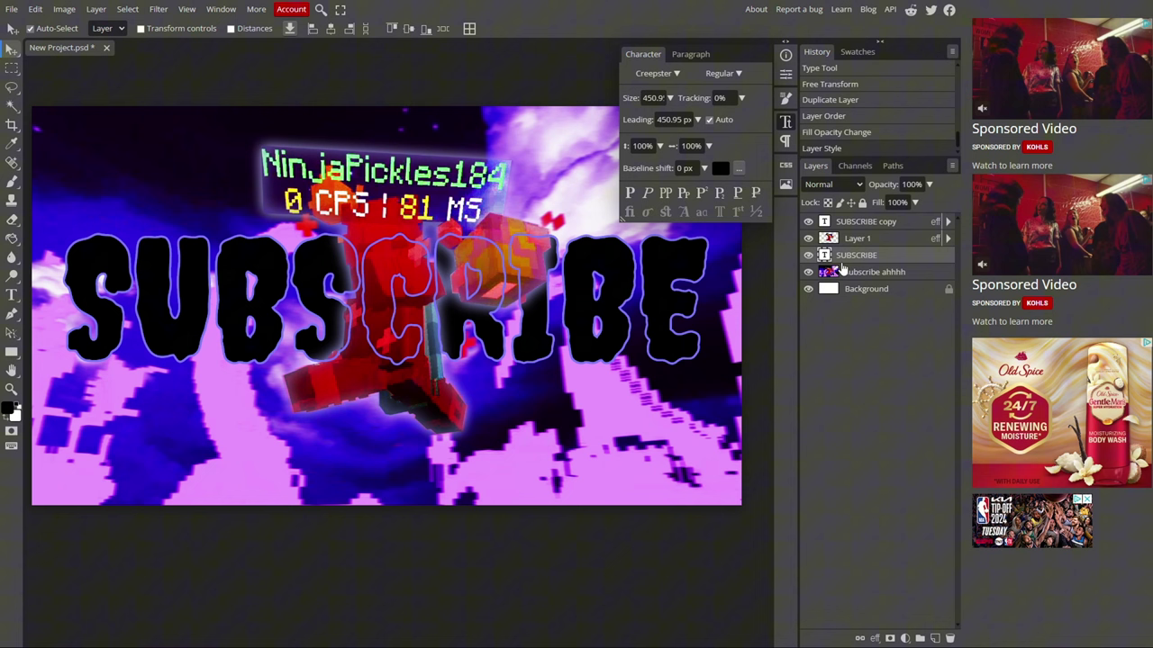
{"action": "left_click", "coordinate": [831, 183]}
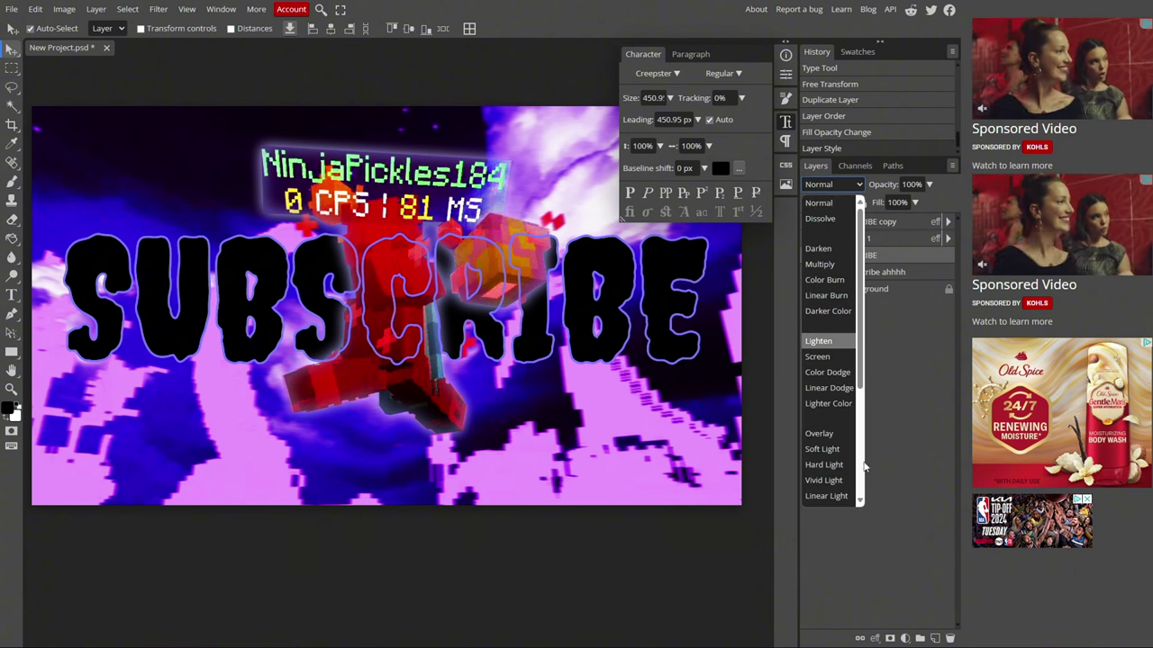
{"action": "left_click", "coordinate": [820, 434]}
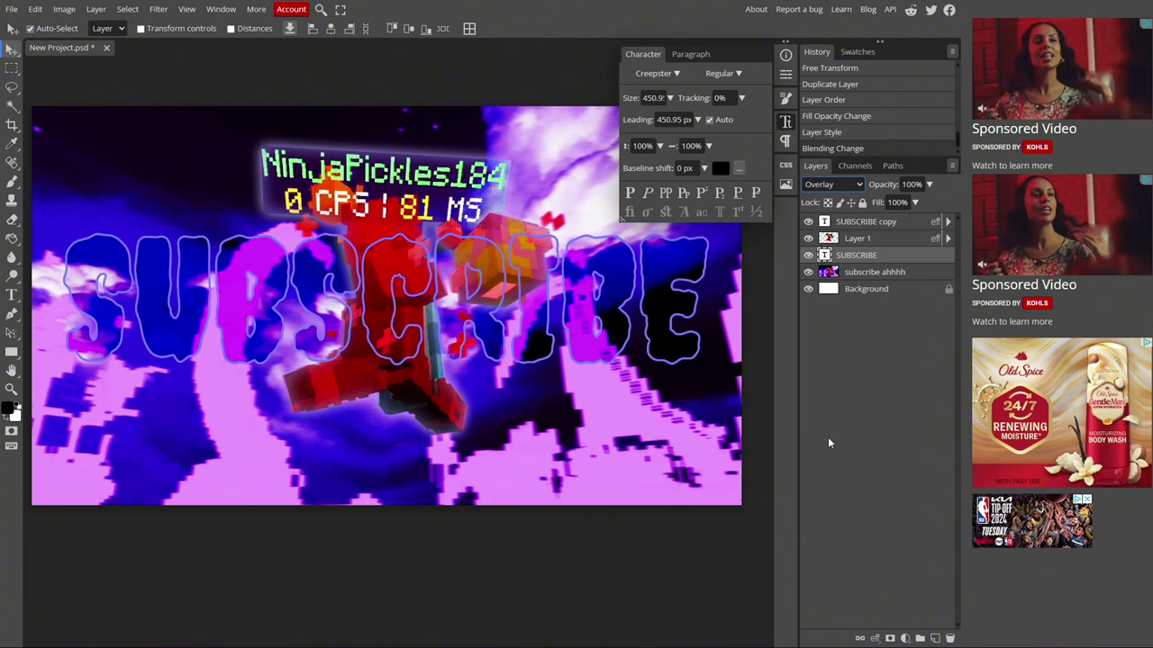
{"action": "left_click", "coordinate": [860, 185]}
{"action": "left_click", "coordinate": [821, 449]}
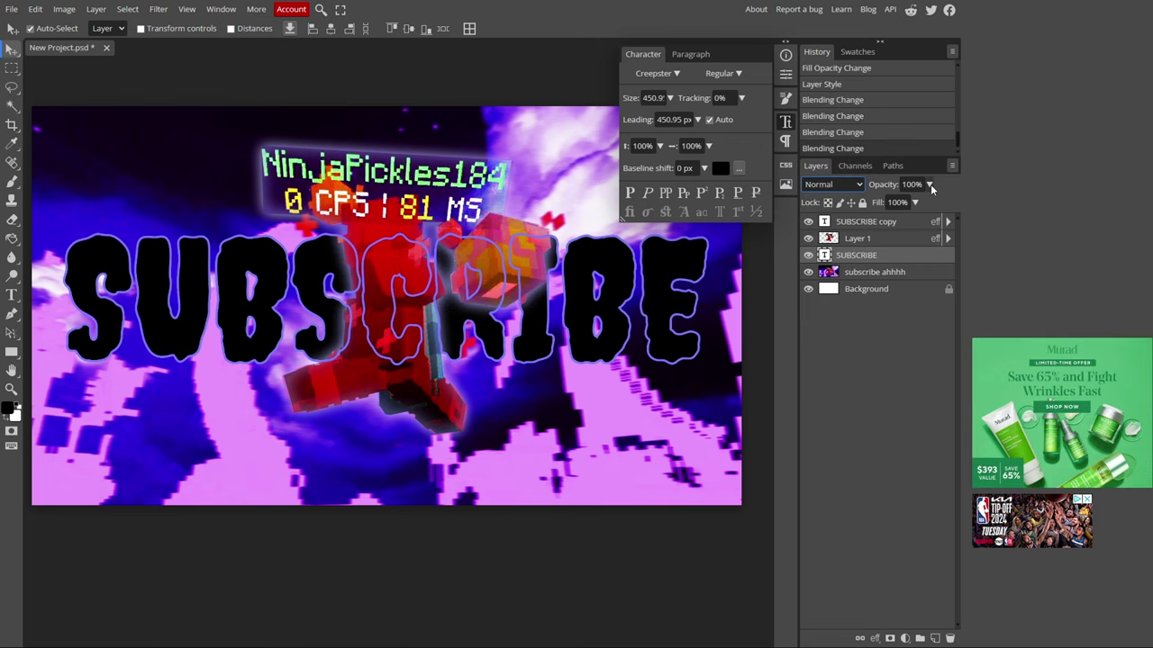
- Lower the opacity of the SUBSCRIBE layer behind the player to 53% and rasterize both SUBSCRIBE layers
{"action": "left_click", "coordinate": [930, 185]}
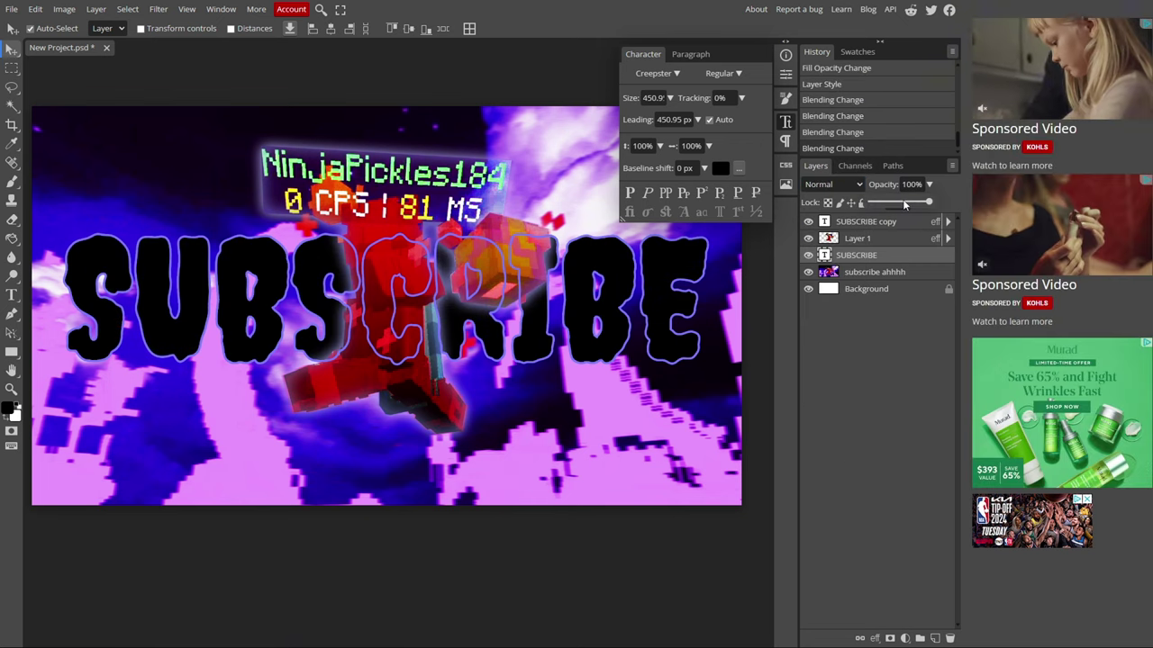
{"action": "left_click", "coordinate": [901, 203]}
{"action": "left_click_drag", "start_coordinate": [904, 206], "coordinate": [905, 206]}
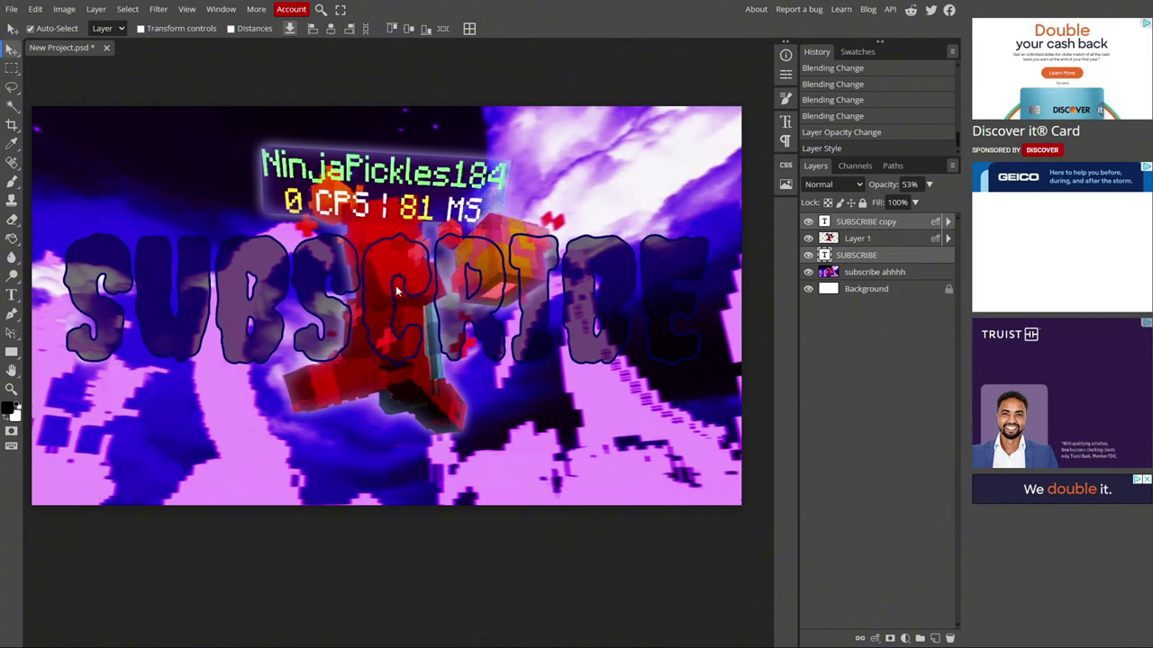
{"action": "right_click", "coordinate": [892, 258]}
{"action": "left_click", "coordinate": [904, 408]}
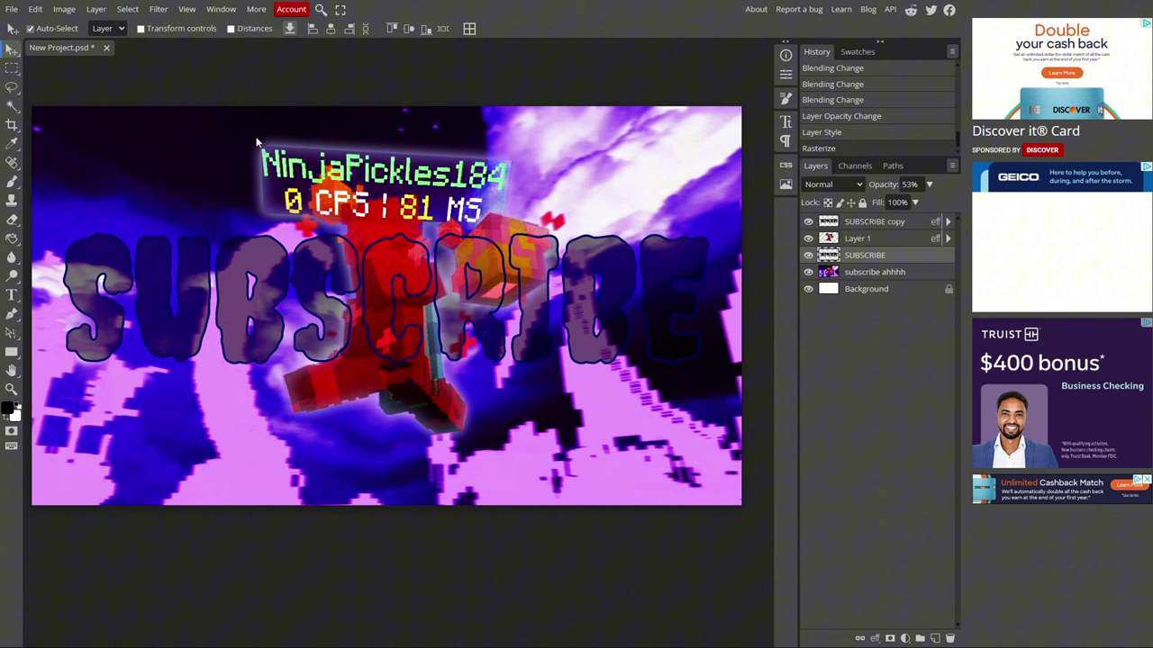
- Apply a Bulge warp to the rasterized SUBSCRIBE lettering
{"action": "left_click", "coordinate": [40, 11]}
{"action": "mouse_move", "coordinate": [117, 305]}
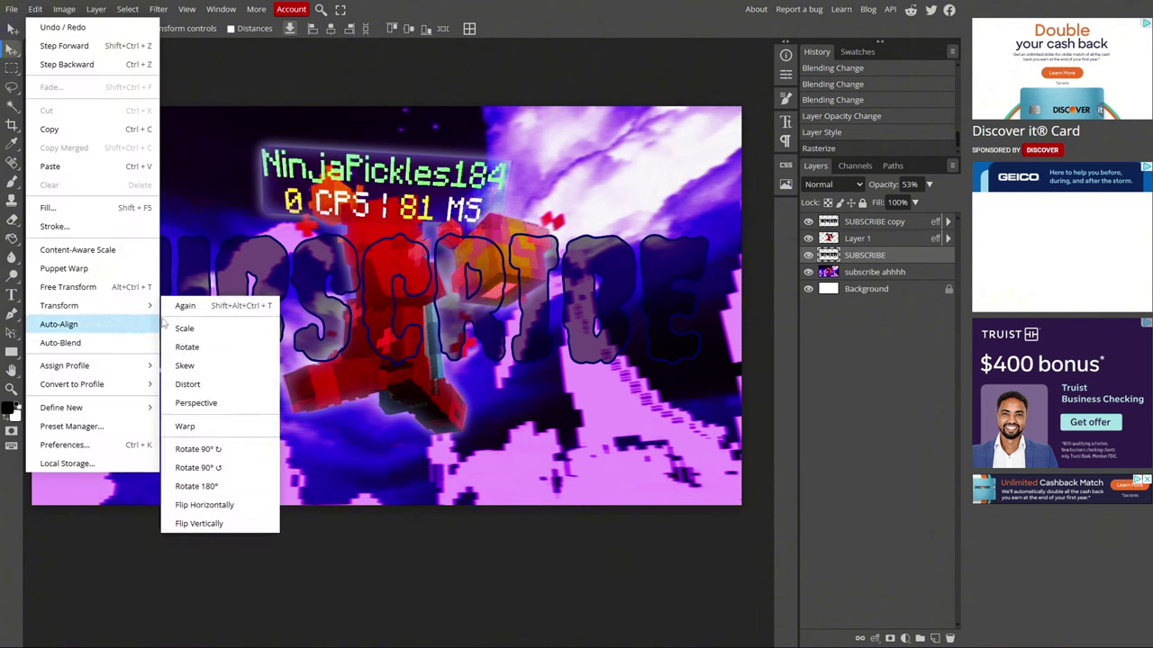
{"action": "left_click", "coordinate": [185, 426]}
{"action": "left_click", "coordinate": [153, 30]}
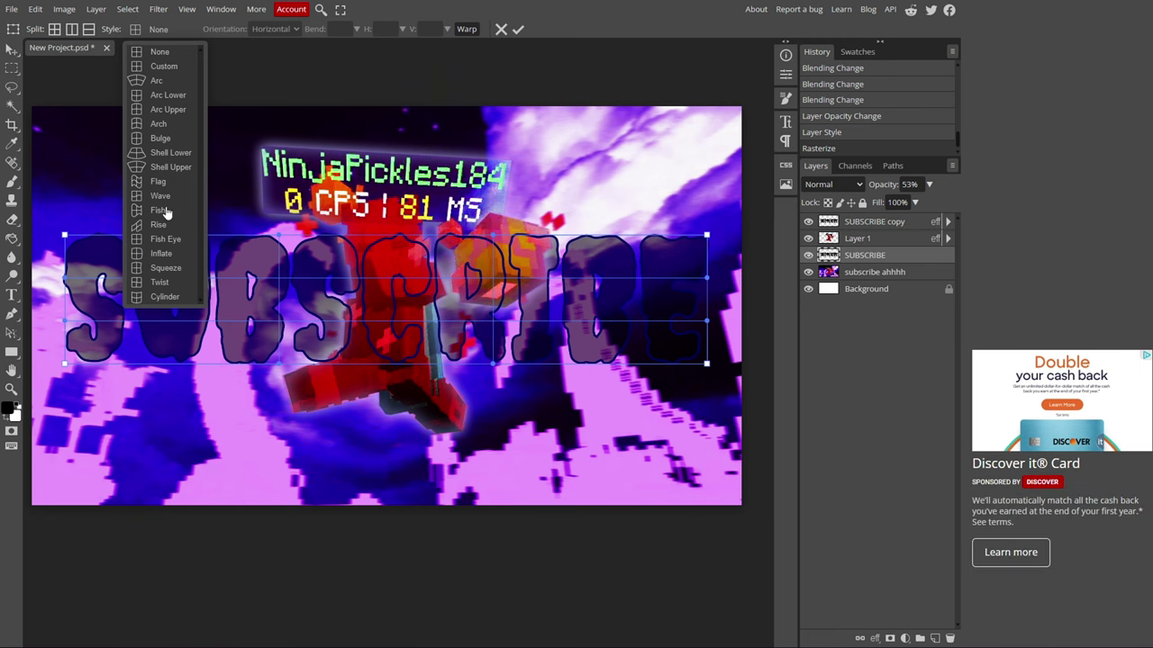
{"action": "left_click", "coordinate": [160, 138]}
{"action": "key", "text": "Return"}
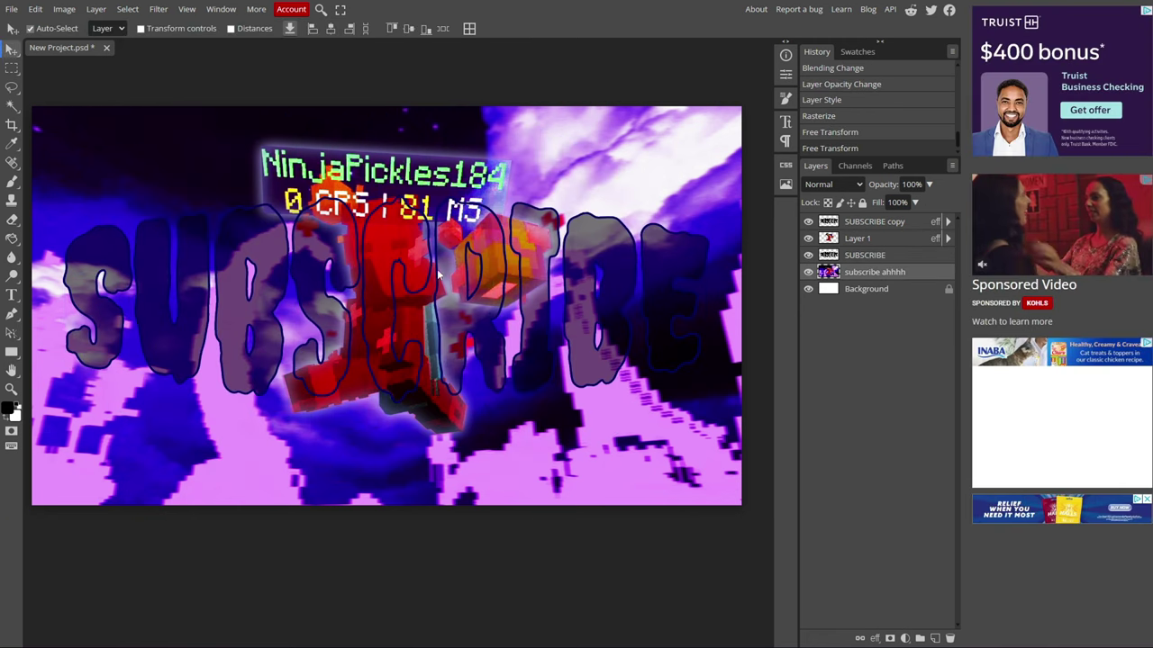
- Compare the image with and without the outlined SUBSCRIBE copy, and delete that copy
{"action": "left_click", "coordinate": [914, 225]}
{"action": "left_click", "coordinate": [808, 222]}
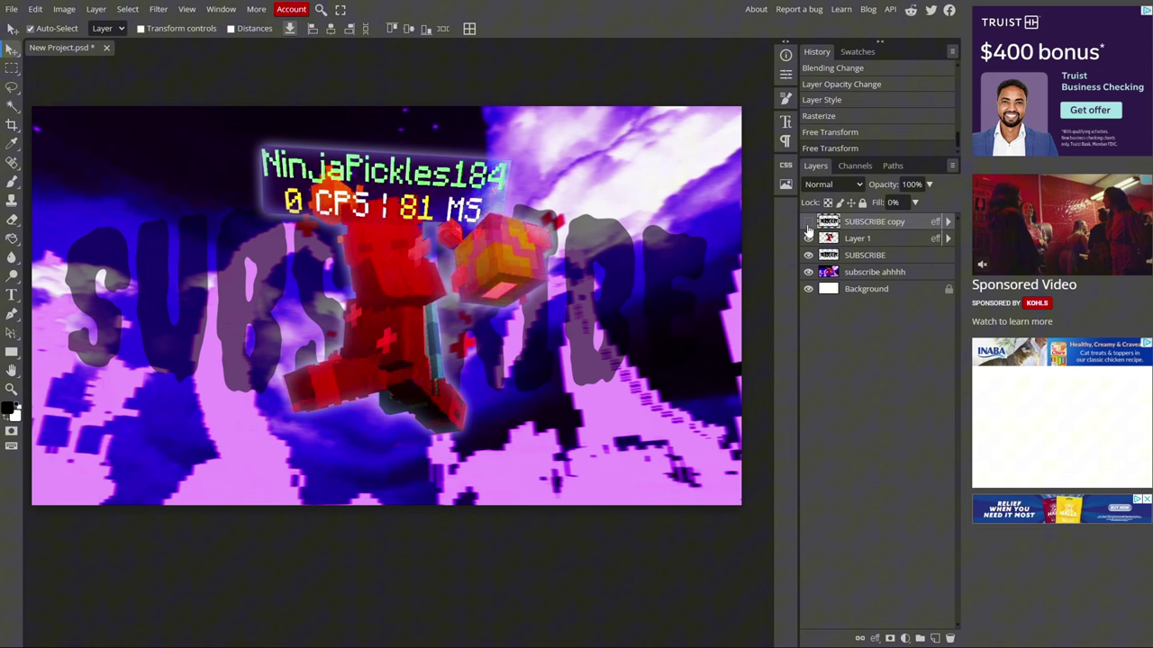
{"action": "left_click", "coordinate": [808, 221]}
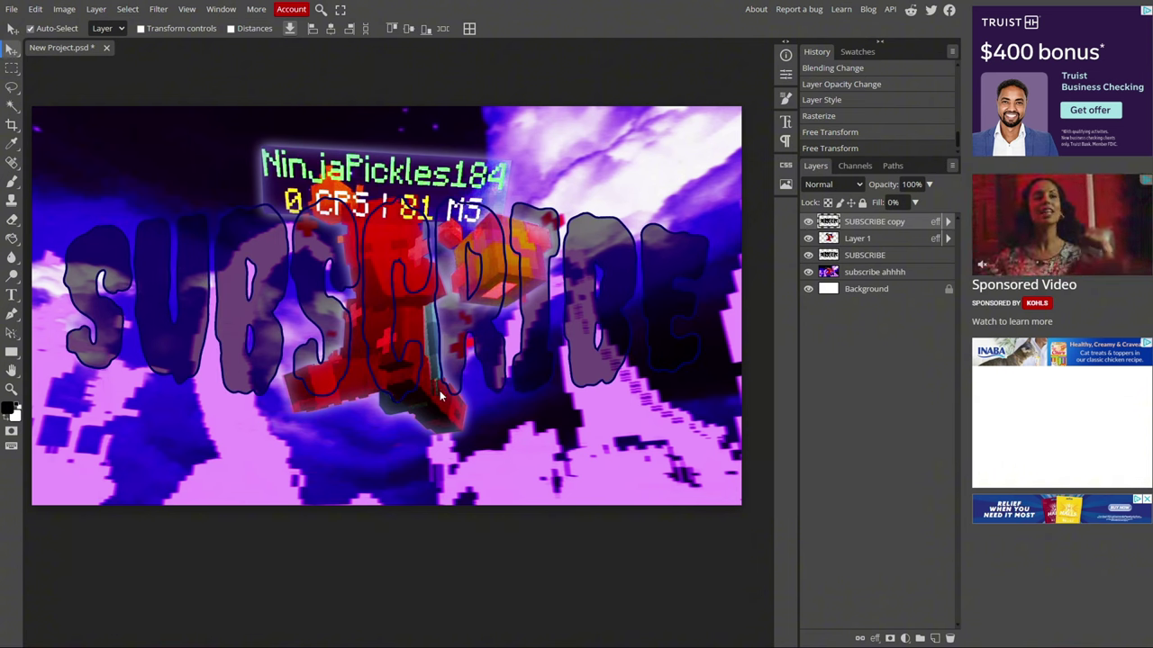
{"action": "key", "text": "Delete"}
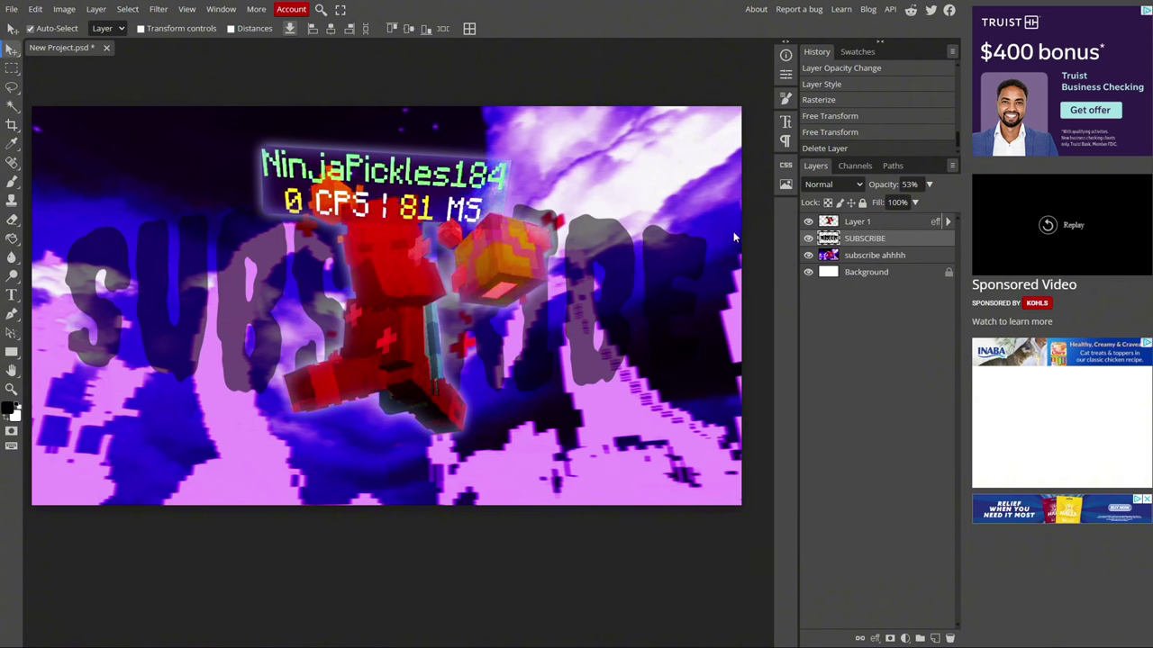
- Apply a Gaussian Blur with a 2.7 px radius to the SUBSCRIBE layer
{"action": "left_click", "coordinate": [154, 13]}
{"action": "mouse_move", "coordinate": [217, 174]}
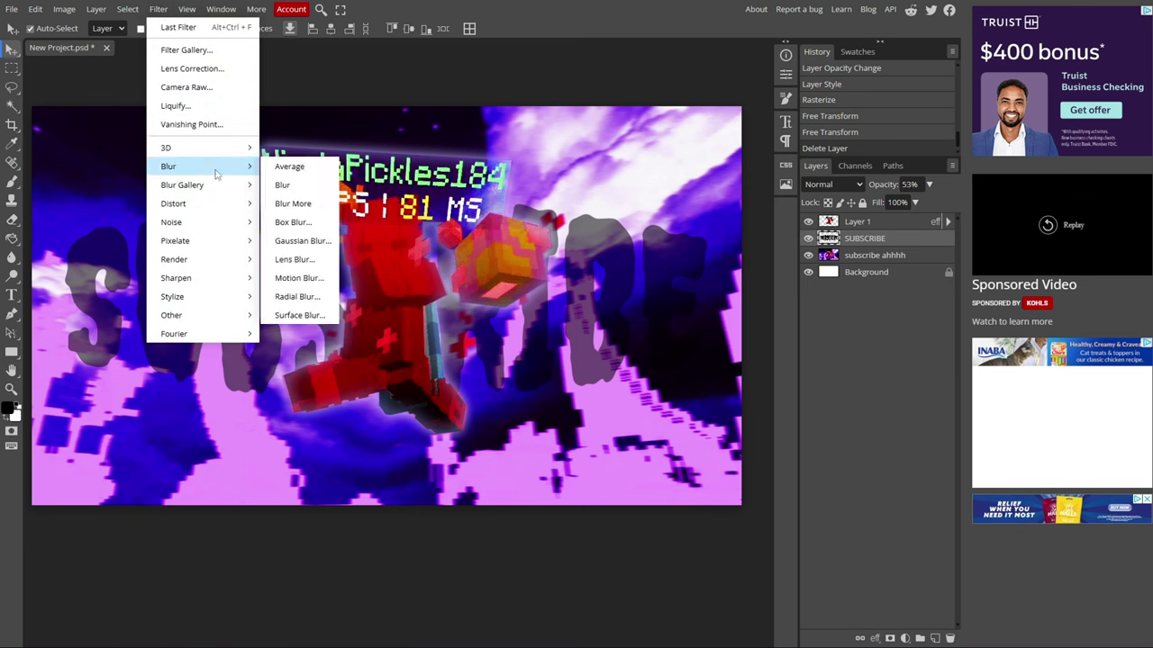
{"action": "left_click", "coordinate": [305, 241]}
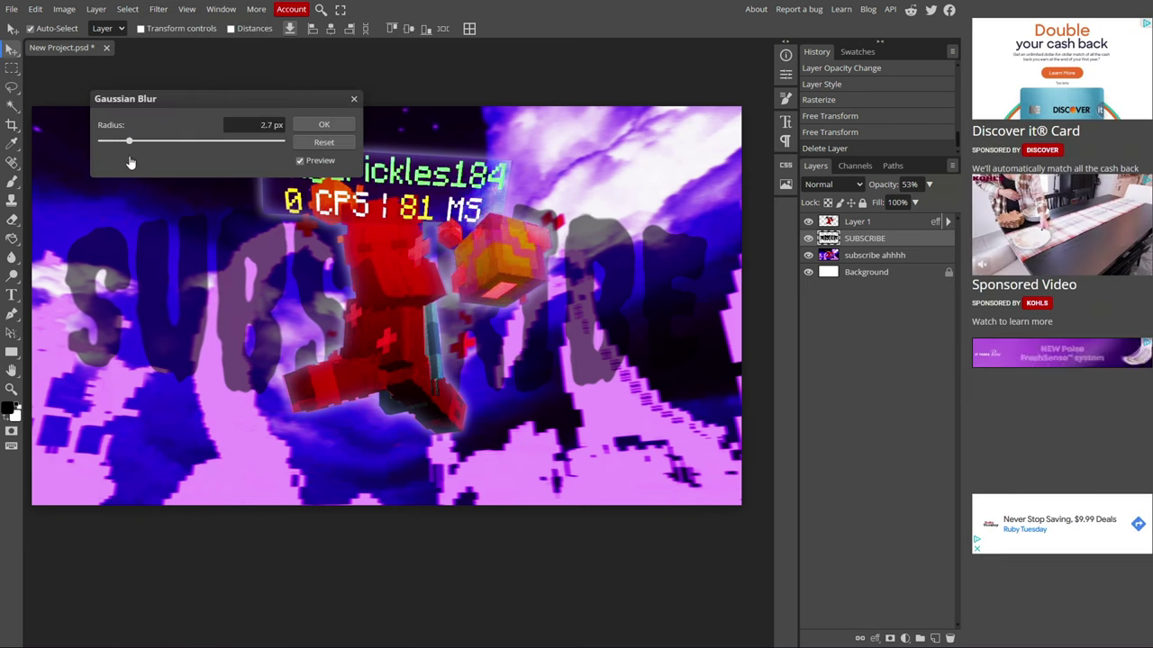
{"action": "key", "text": "Return"}
- Place the "1. black border", "1. vignette" and "overlay (9)" images from the OVERLAYS folder into the project
{"action": "left_click", "coordinate": [12, 9]}
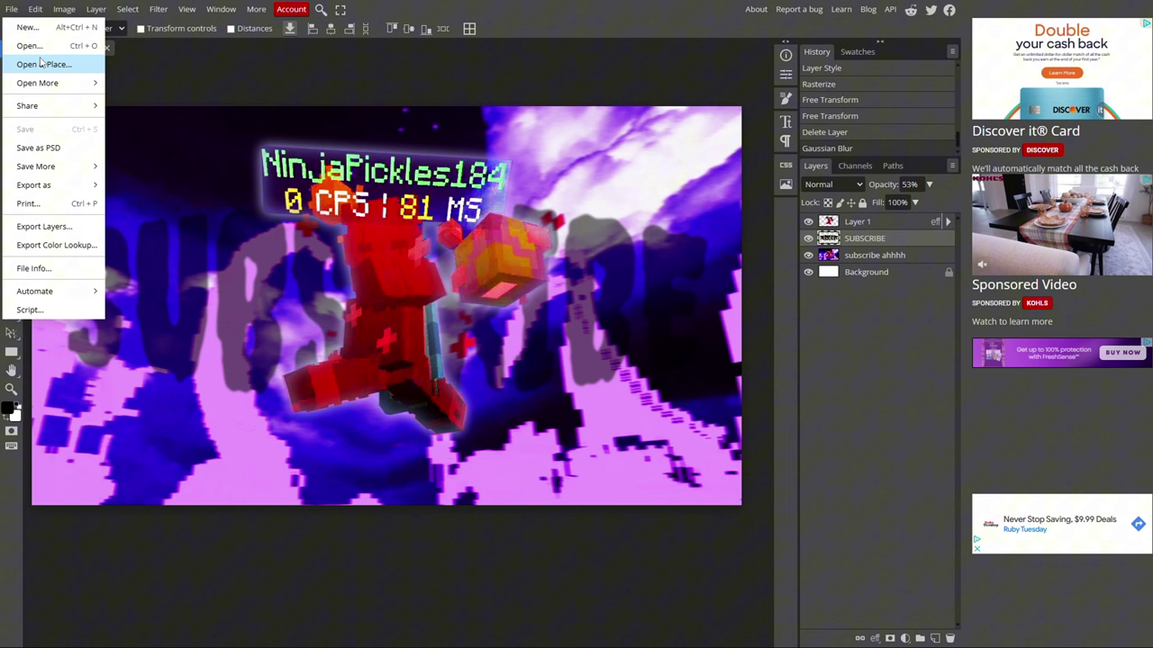
{"action": "left_click", "coordinate": [41, 64]}
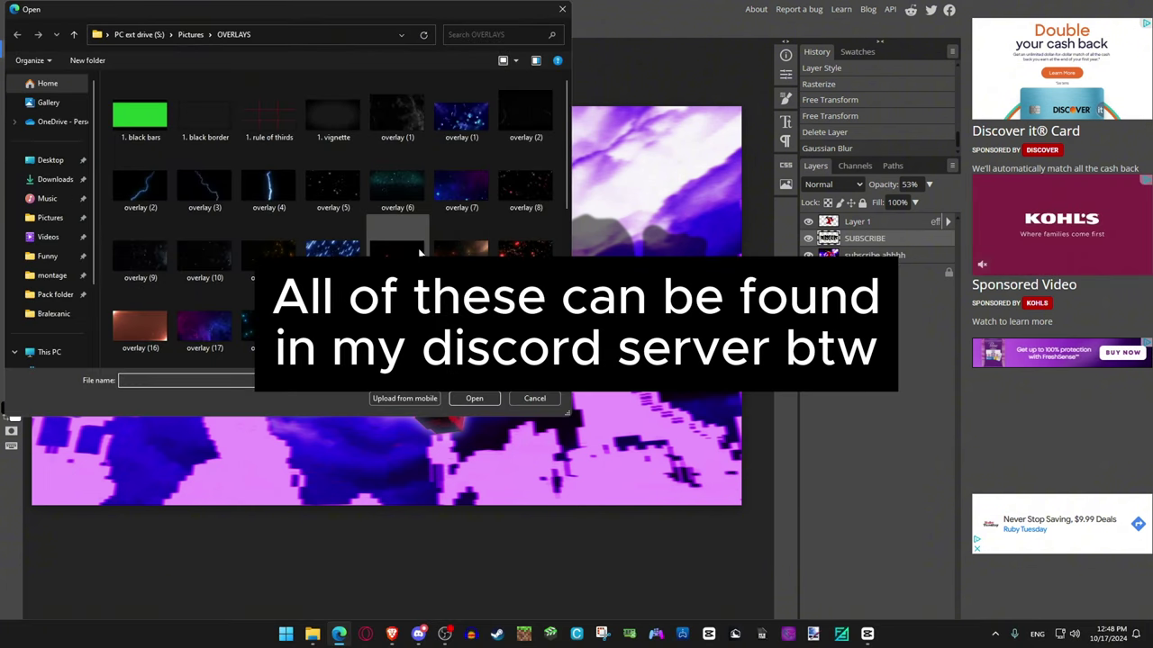
{"action": "left_click", "coordinate": [215, 116]}
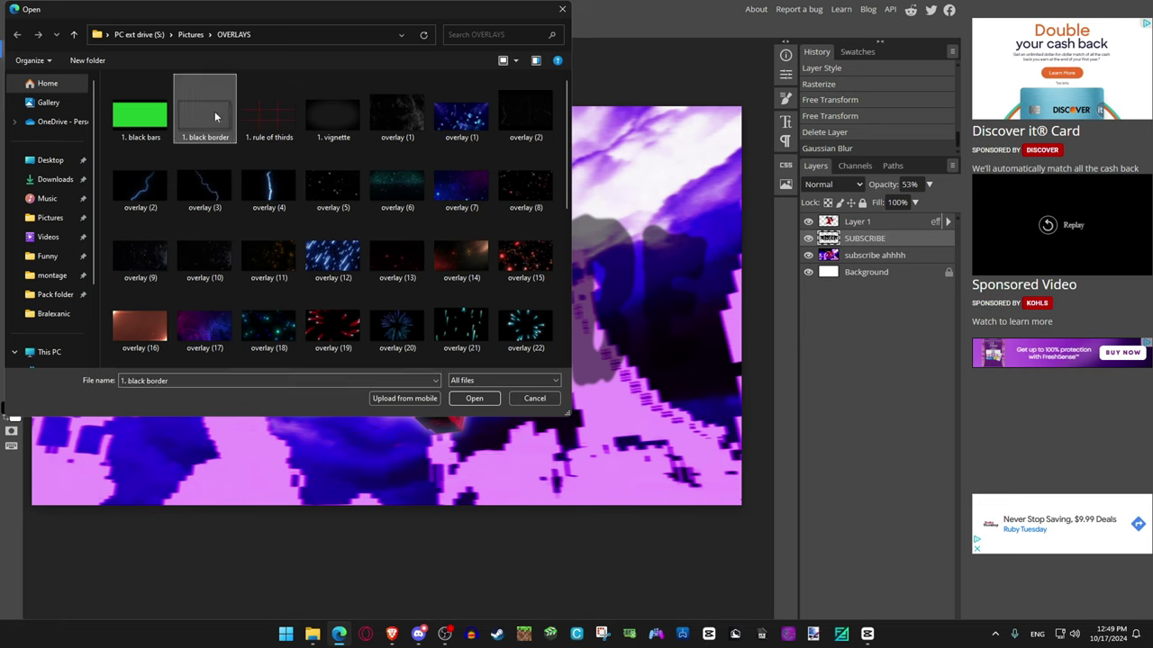
{"action": "left_click", "coordinate": [331, 116], "text": "ctrl"}
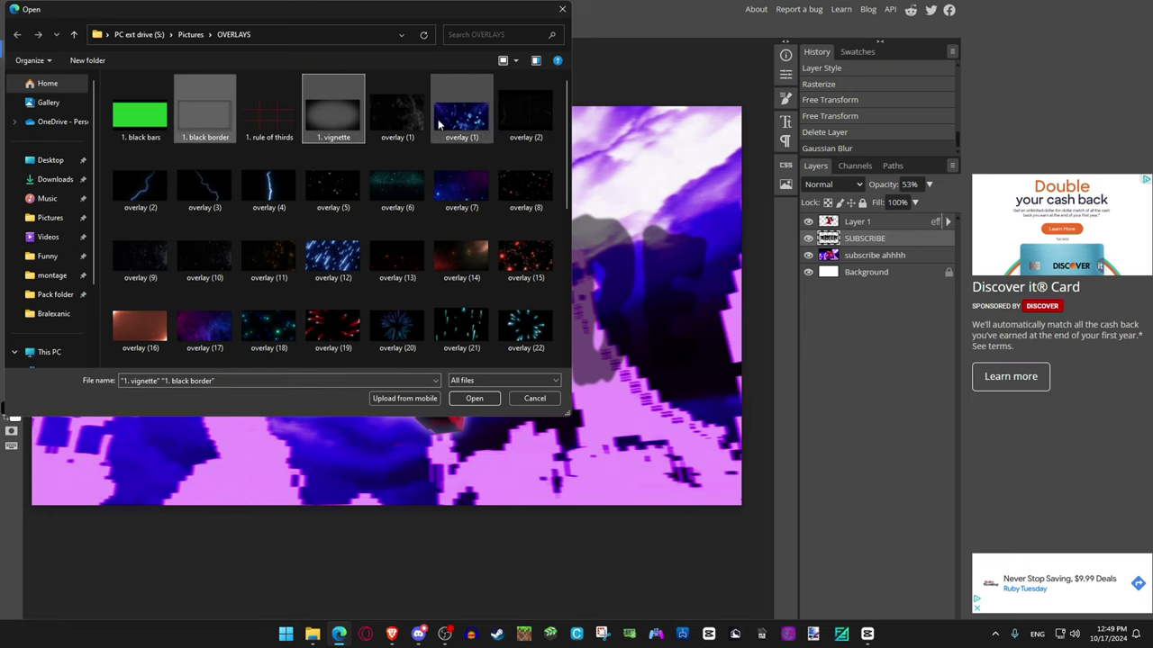
{"action": "scroll", "coordinate": [405, 225], "scroll_direction": "down", "scroll_amount": 5}
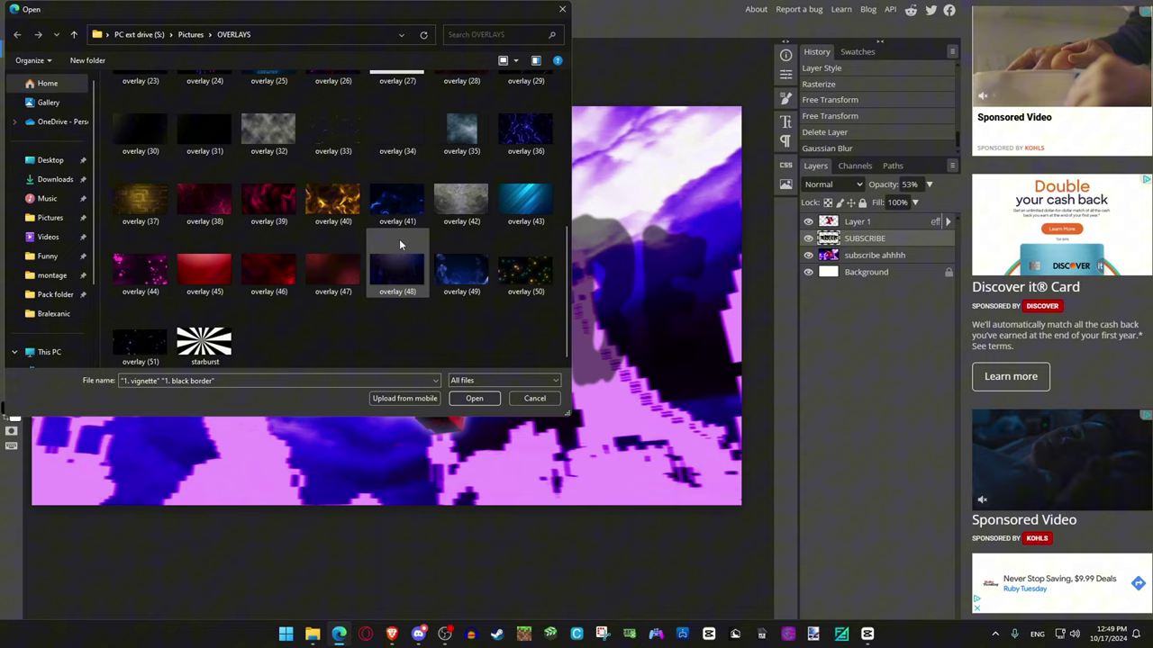
{"action": "key", "text": "Return"}
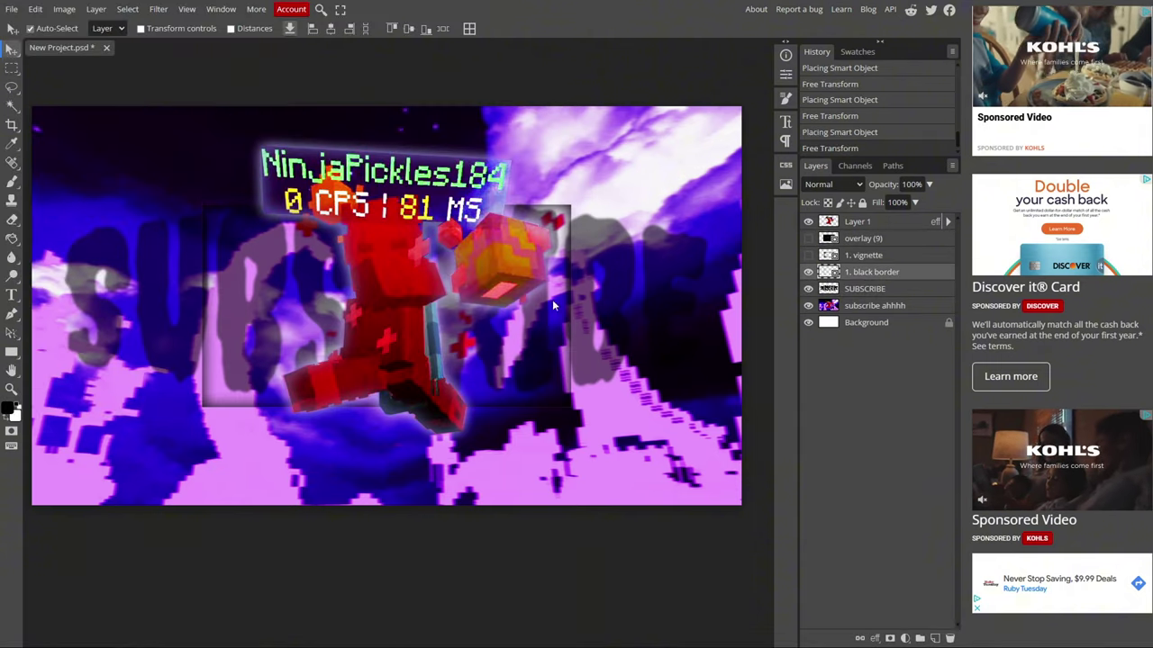
- Scale the "1. black border" layer to 186.7% to fill the canvas and set its blend mode to Overlay
{"action": "key", "text": "ctrl+alt+t"}
{"action": "left_click_drag", "start_coordinate": [386, 198], "coordinate": [409, 106]}
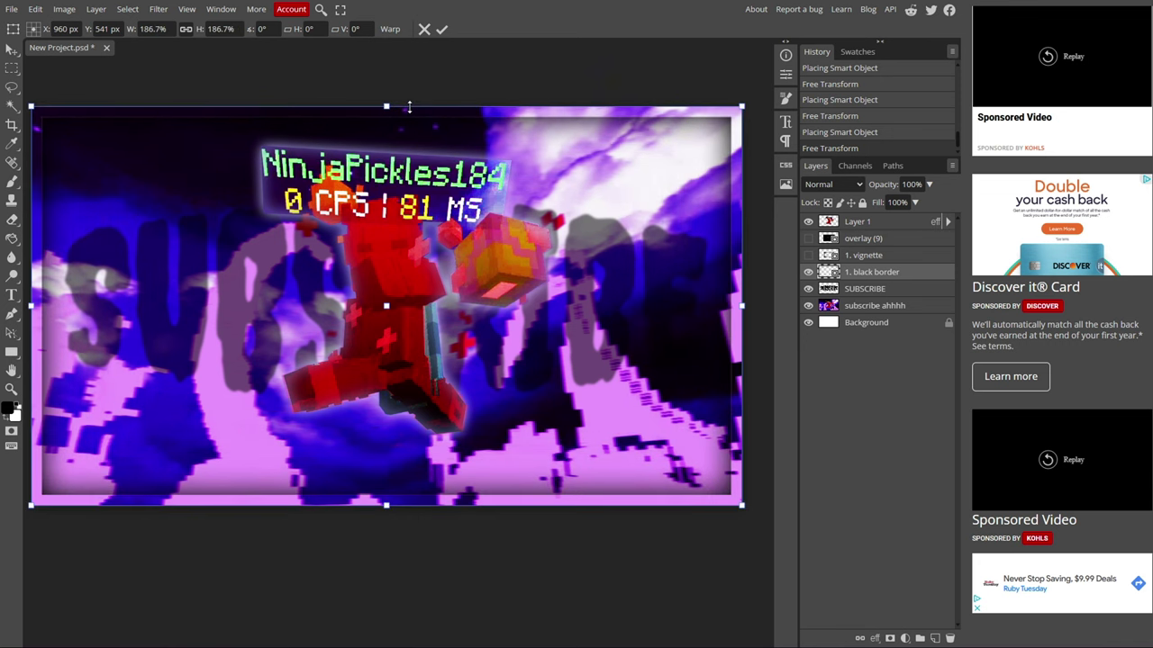
{"action": "key", "text": "Return"}
{"action": "left_click", "coordinate": [833, 184]}
{"action": "left_click", "coordinate": [830, 436]}
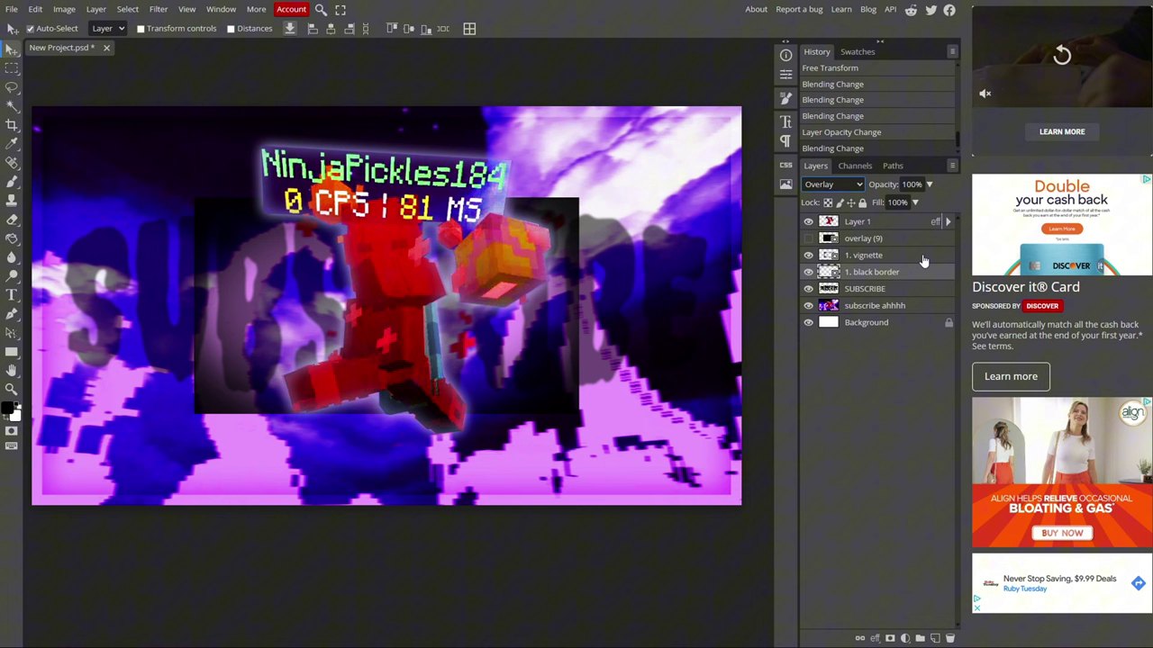
- Enlarge the "1. vignette" layer so it fills the whole canvas
{"action": "left_click", "coordinate": [923, 259]}
{"action": "key", "text": "ctrl+alt+t"}
{"action": "left_click_drag", "start_coordinate": [387, 198], "coordinate": [385, 107]}
{"action": "key", "text": "Return"}
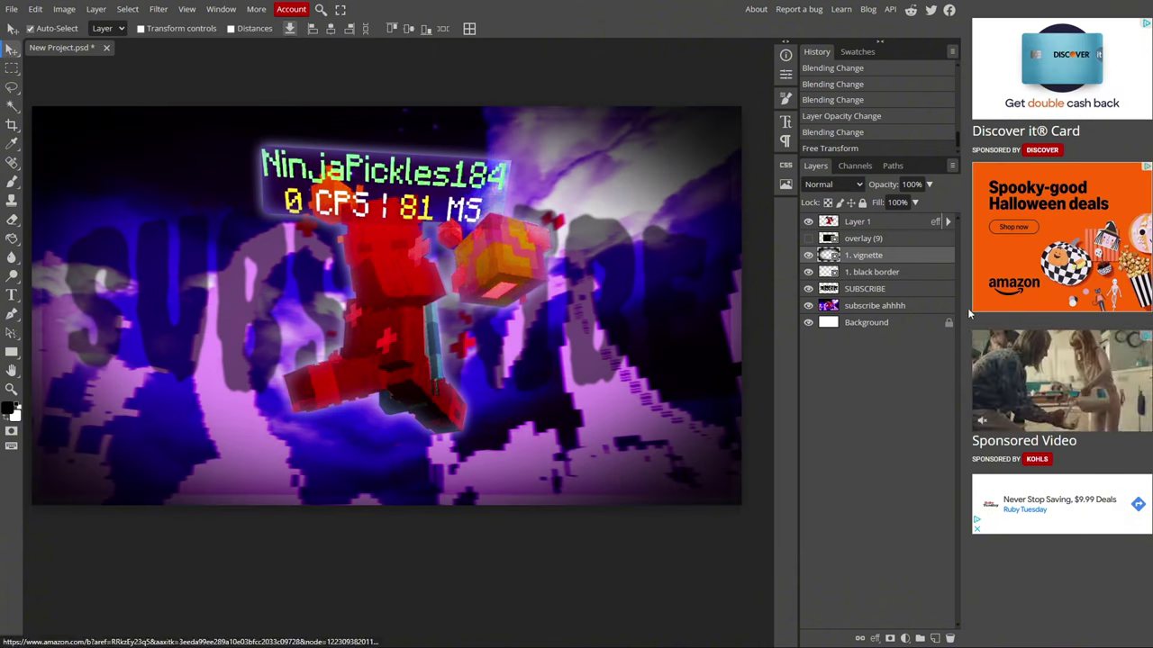
- Show the "overlay (9)" layer and scale it to about 130.9% so it fills the whole canvas
{"action": "left_click", "coordinate": [893, 241]}
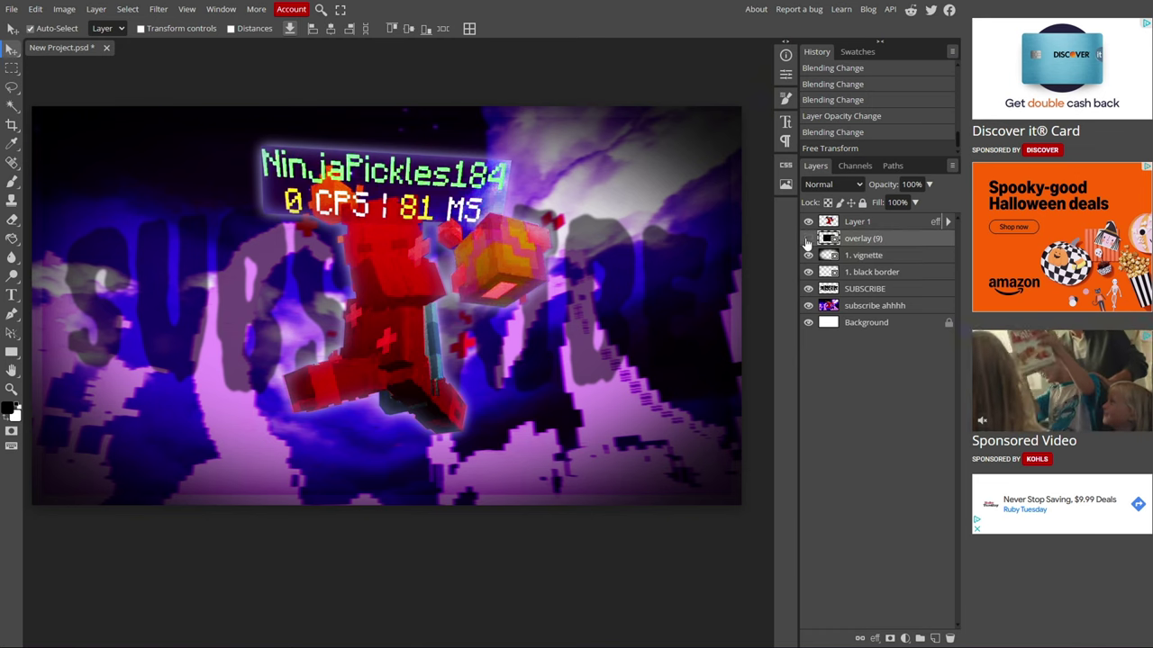
{"action": "left_click", "coordinate": [808, 238]}
{"action": "key", "text": "ctrl+alt+t"}
{"action": "left_click_drag", "start_coordinate": [389, 188], "coordinate": [460, 112]}
{"action": "key", "text": "Return"}
{"action": "scroll", "coordinate": [411, 434], "scroll_direction": "down", "scroll_amount": 1}
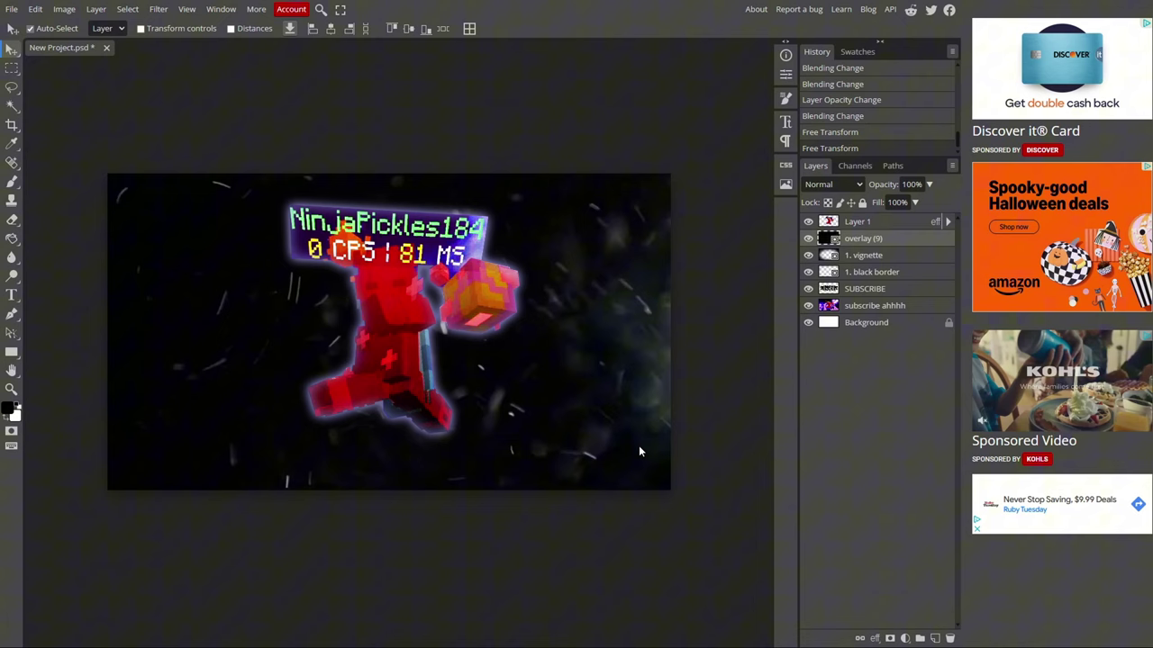
{"action": "key", "text": "ctrl+t"}
{"action": "left_click_drag", "start_coordinate": [690, 496], "coordinate": [49, 459]}
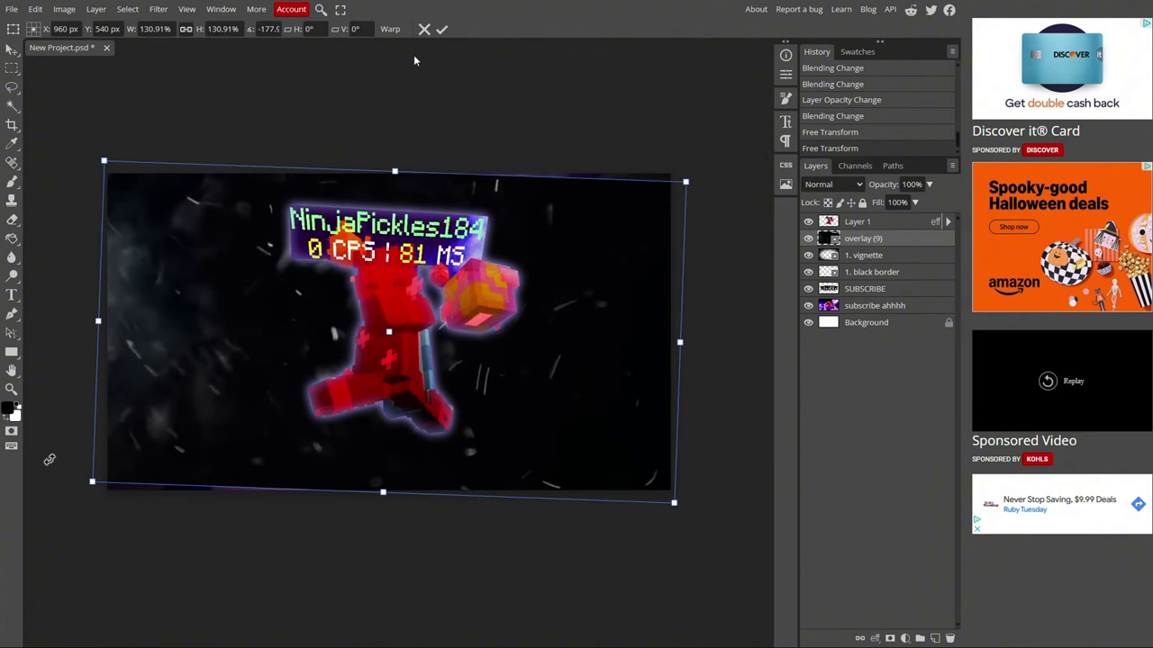
{"action": "left_click", "coordinate": [422, 30]}
- Try flipping the "overlay (9)" layer horizontally, then undo the flip
{"action": "left_click", "coordinate": [35, 9]}
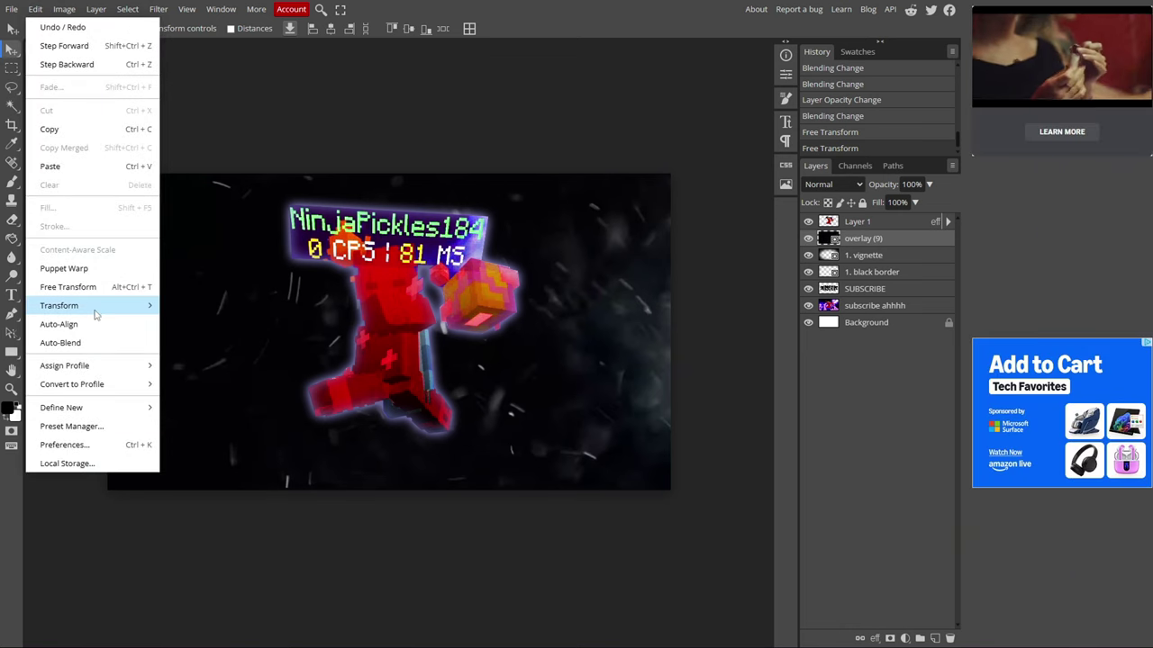
{"action": "mouse_move", "coordinate": [95, 311]}
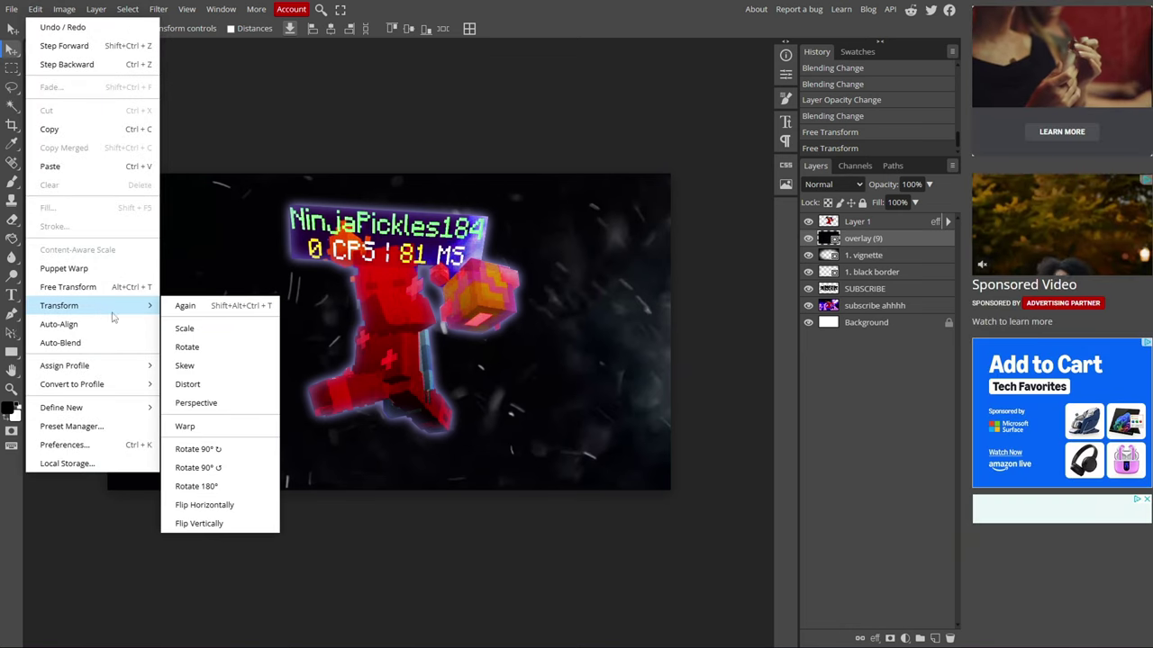
{"action": "left_click", "coordinate": [205, 504]}
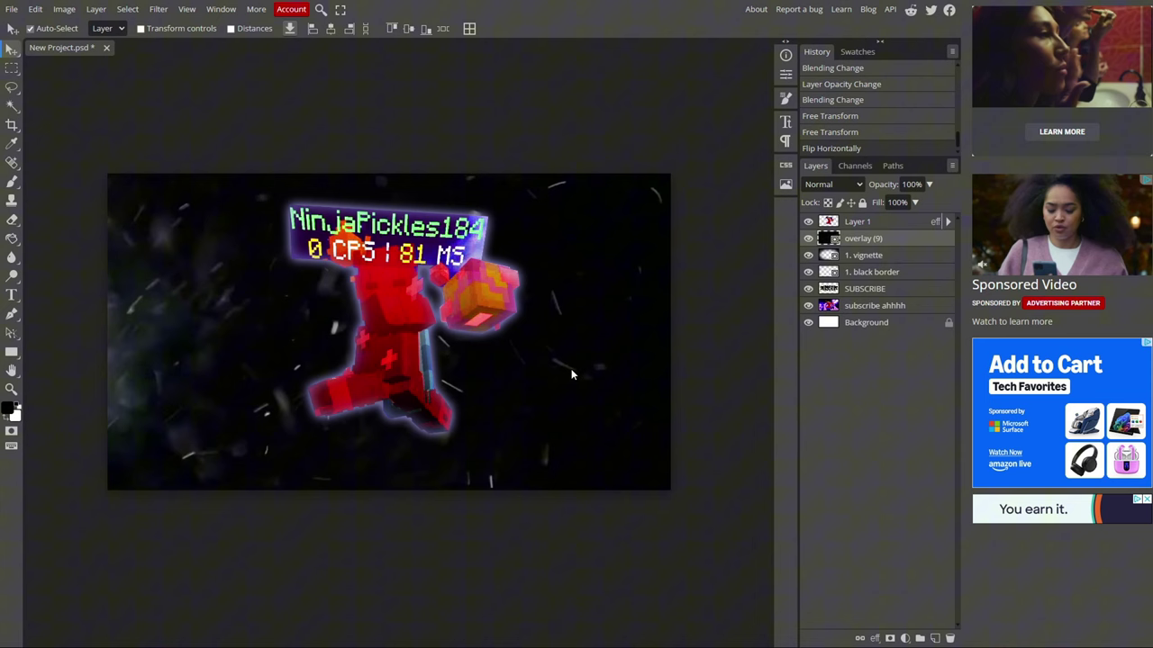
{"action": "key", "text": "ctrl+z"}
- Set the "overlay (9)" layer's blend mode to Screen and apply a Motion Blur with a 0° angle and 4 px distance
{"action": "left_click", "coordinate": [860, 185]}
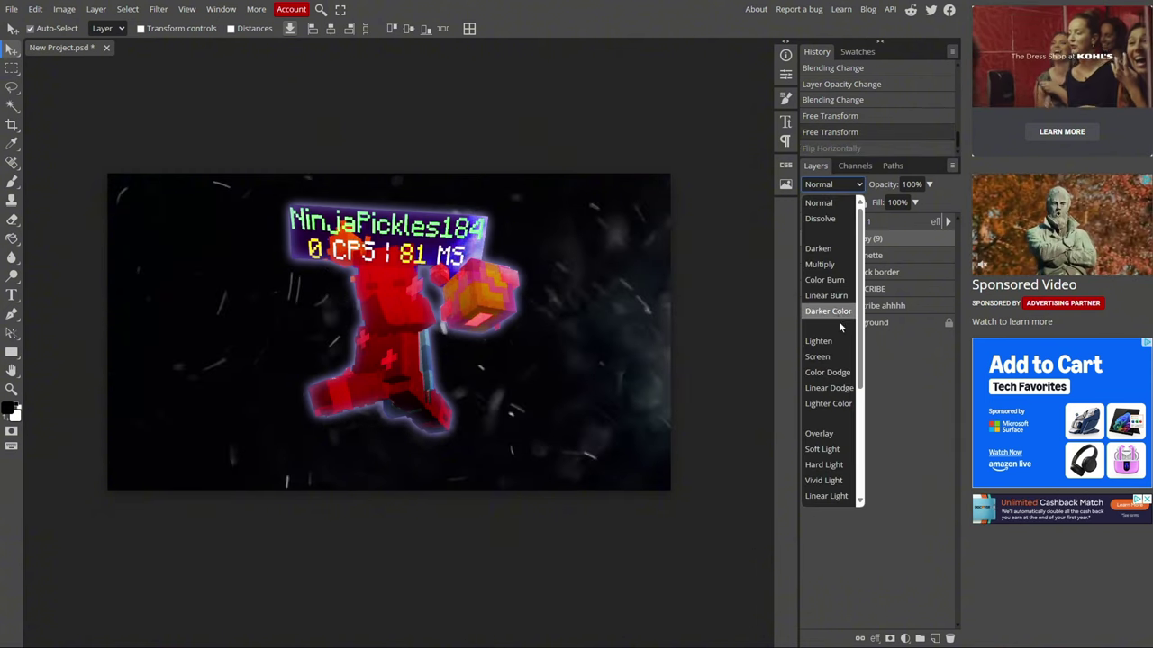
{"action": "left_click", "coordinate": [835, 360]}
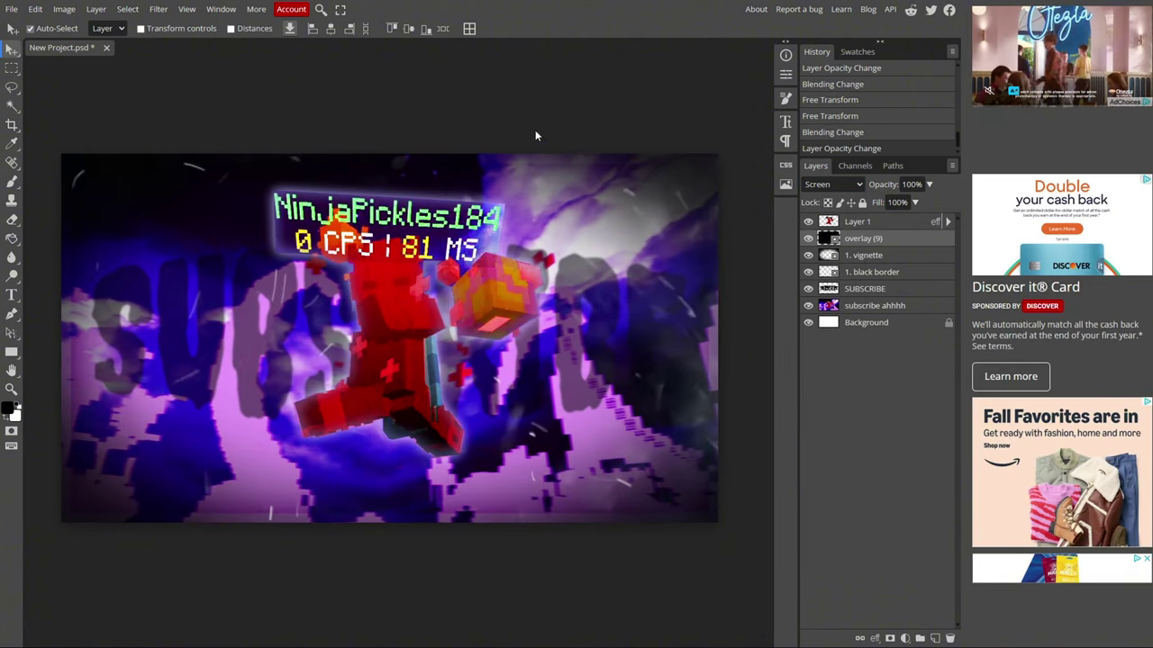
{"action": "left_click", "coordinate": [158, 10]}
{"action": "mouse_move", "coordinate": [218, 166]}
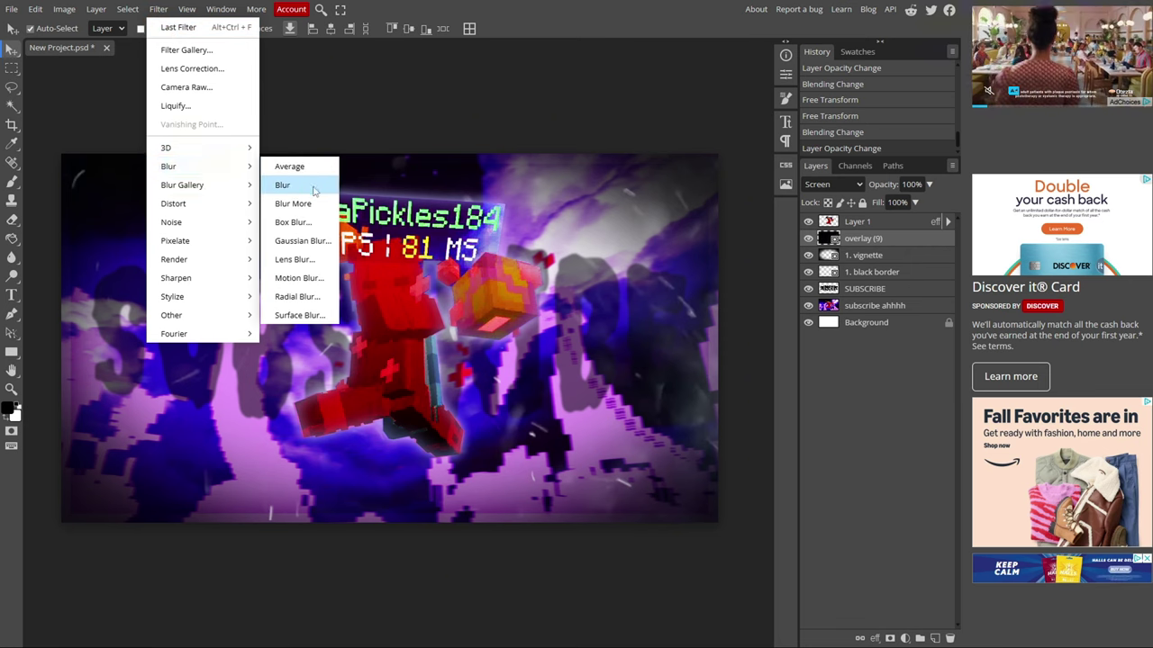
{"action": "left_click", "coordinate": [312, 279]}
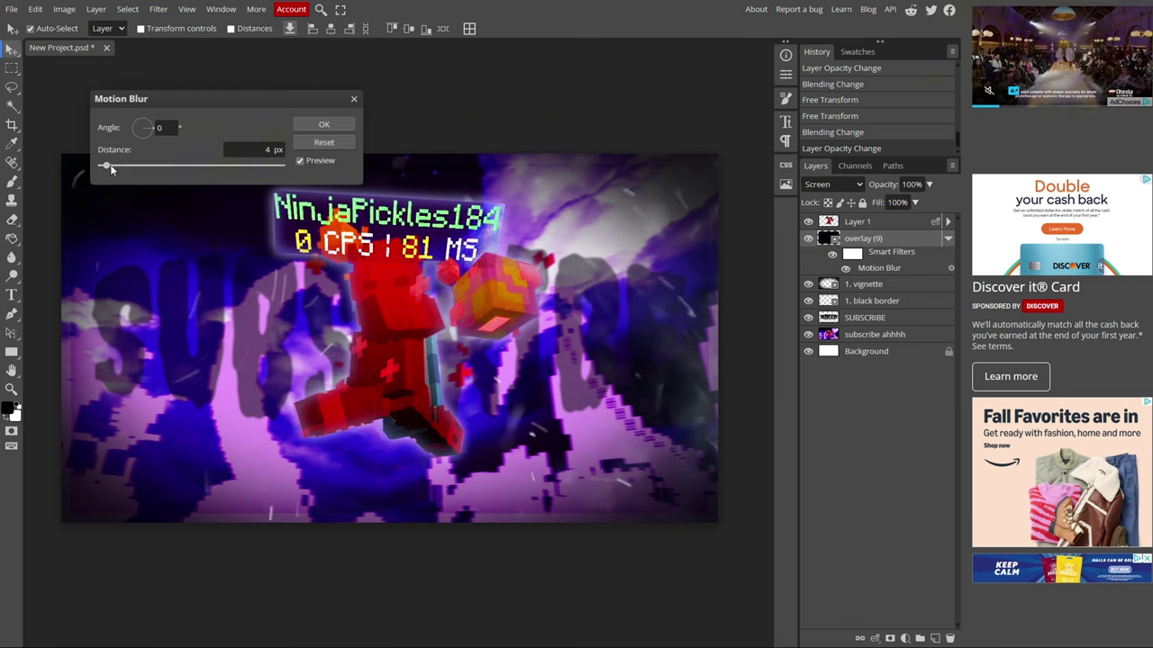
{"action": "left_click", "coordinate": [322, 124]}
- Apply a Gaussian Blur with a 1.1 px radius to the player cutout on Layer 1
{"action": "scroll", "coordinate": [387, 342], "scroll_direction": "up", "scroll_amount": 5}
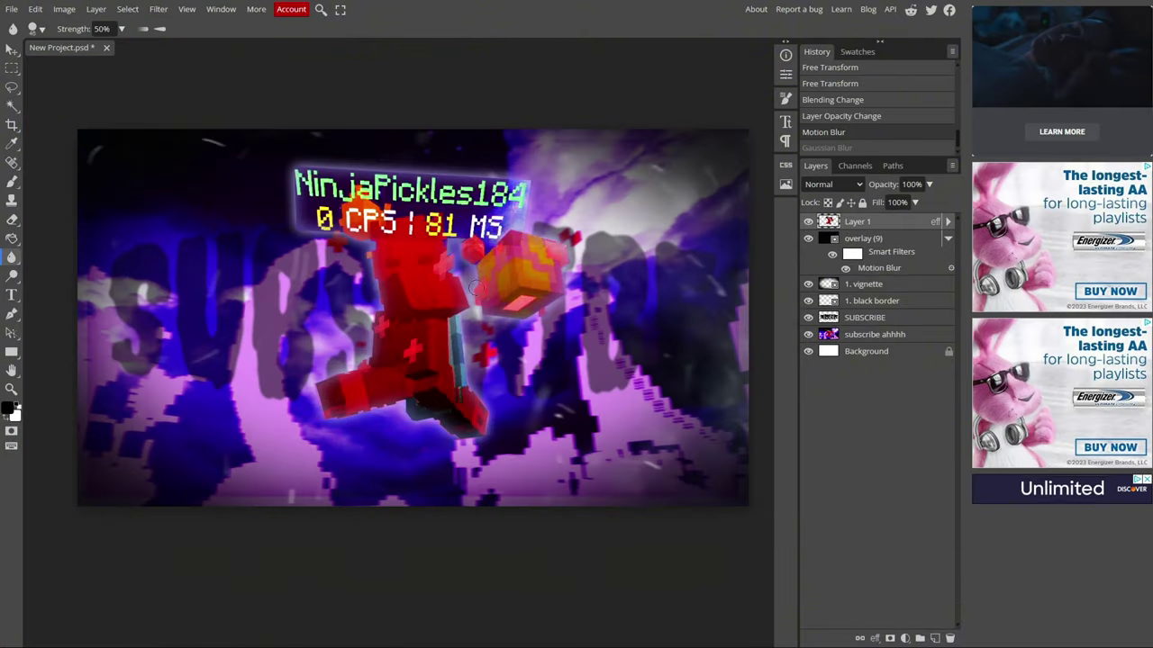
{"action": "left_click", "coordinate": [160, 13]}
{"action": "mouse_move", "coordinate": [216, 168]}
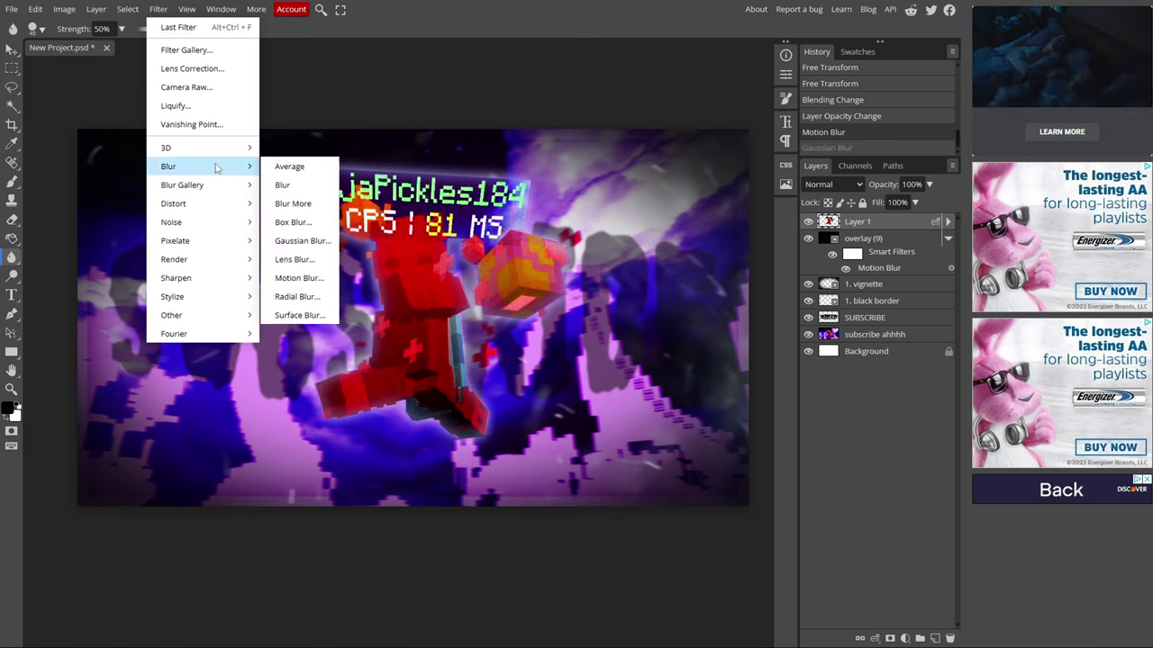
{"action": "left_click", "coordinate": [302, 241]}
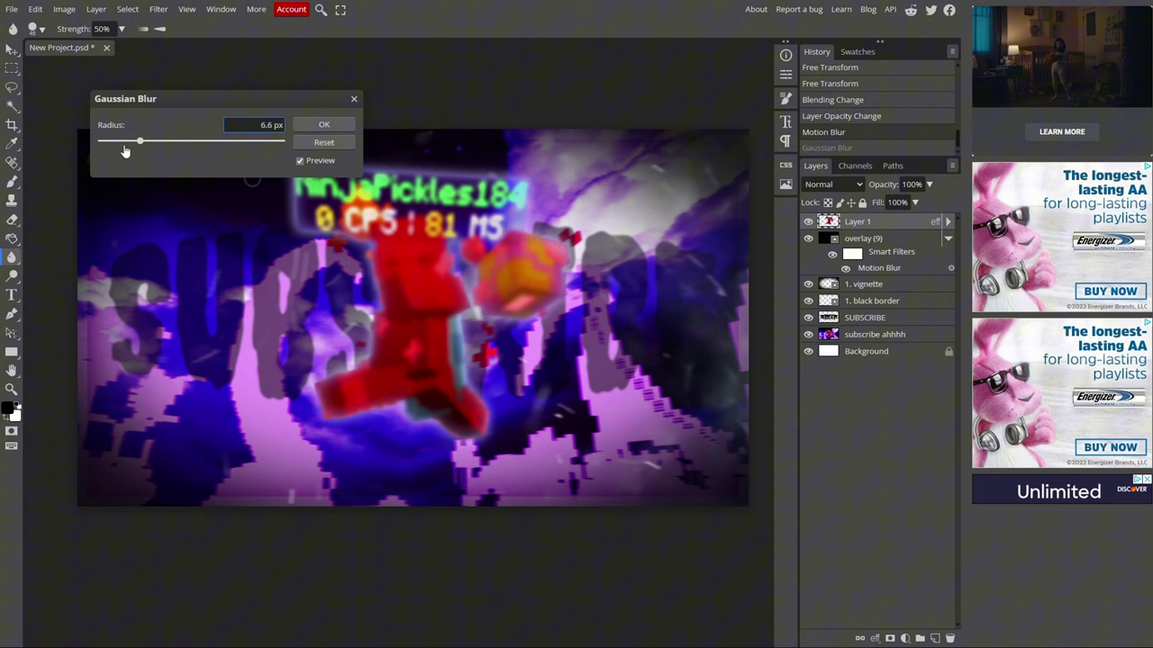
{"action": "left_click_drag", "start_coordinate": [126, 151], "coordinate": [123, 153]}
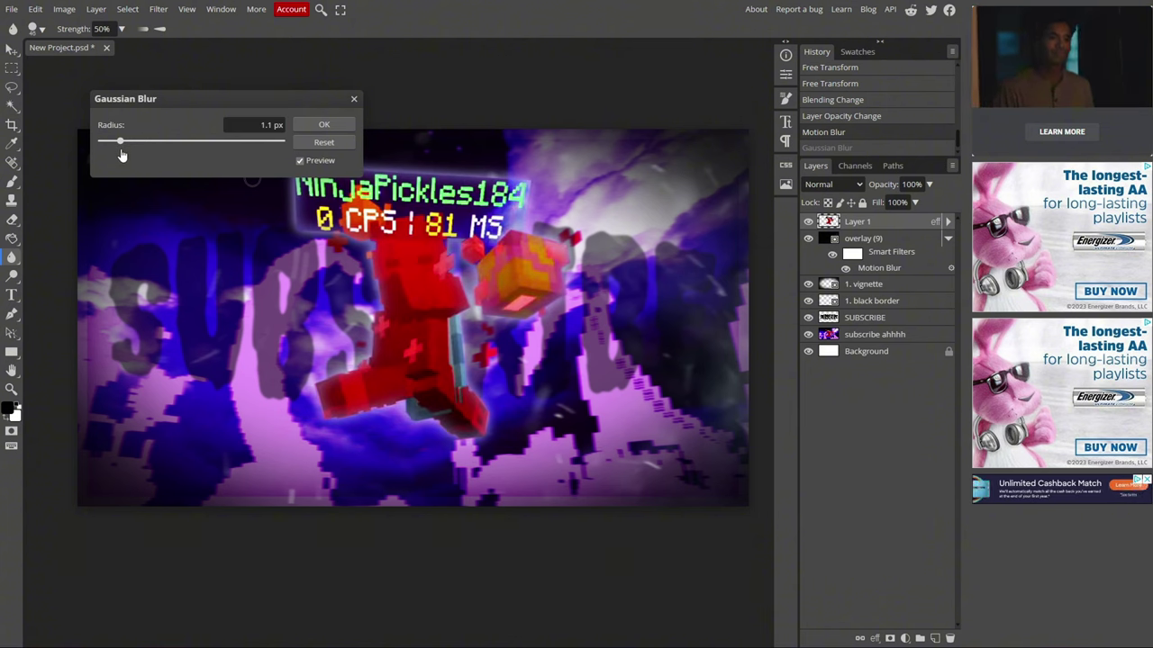
{"action": "key", "text": "Return"}
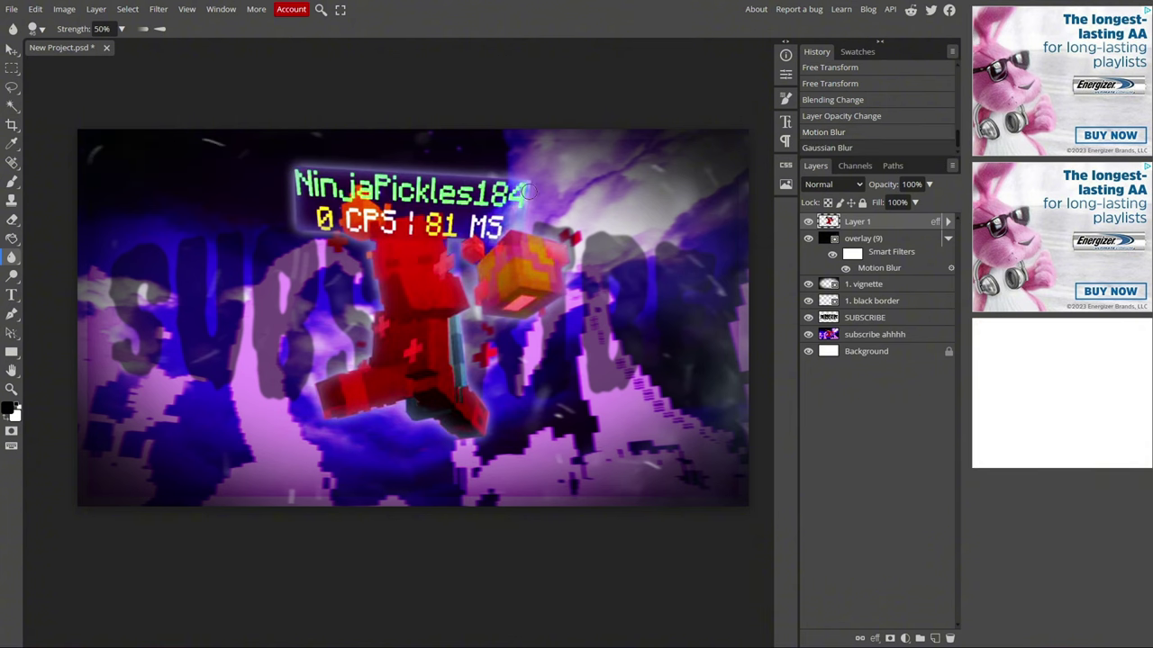
- Export the finished image in PNG format
{"action": "left_click", "coordinate": [12, 10]}
{"action": "mouse_move", "coordinate": [71, 191]}
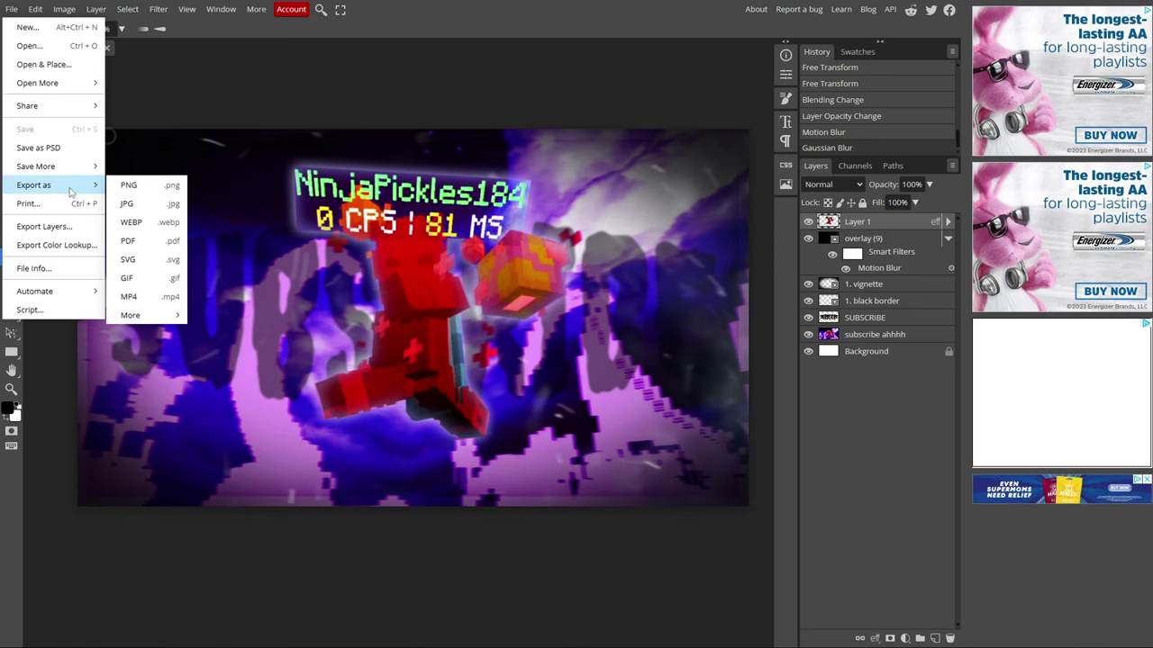
{"action": "left_click", "coordinate": [139, 185]}
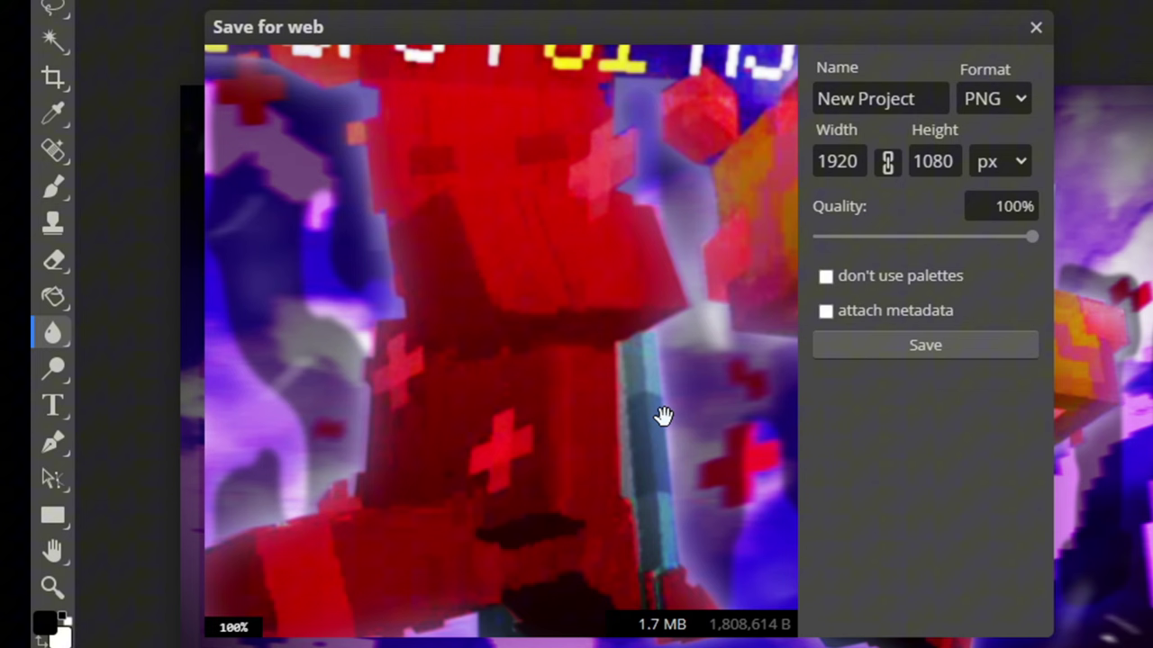